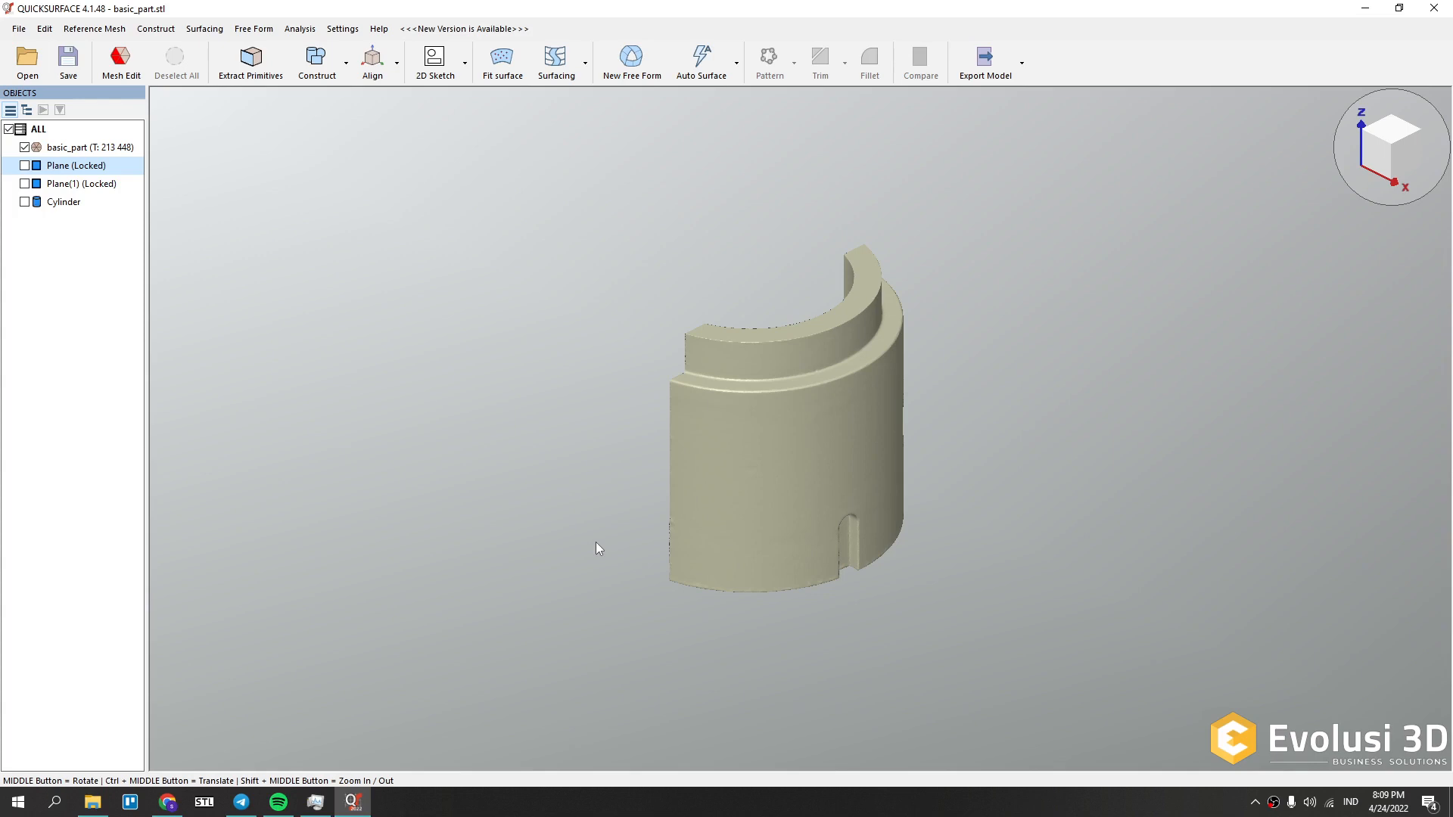
scroll(596, 548, down, 3)
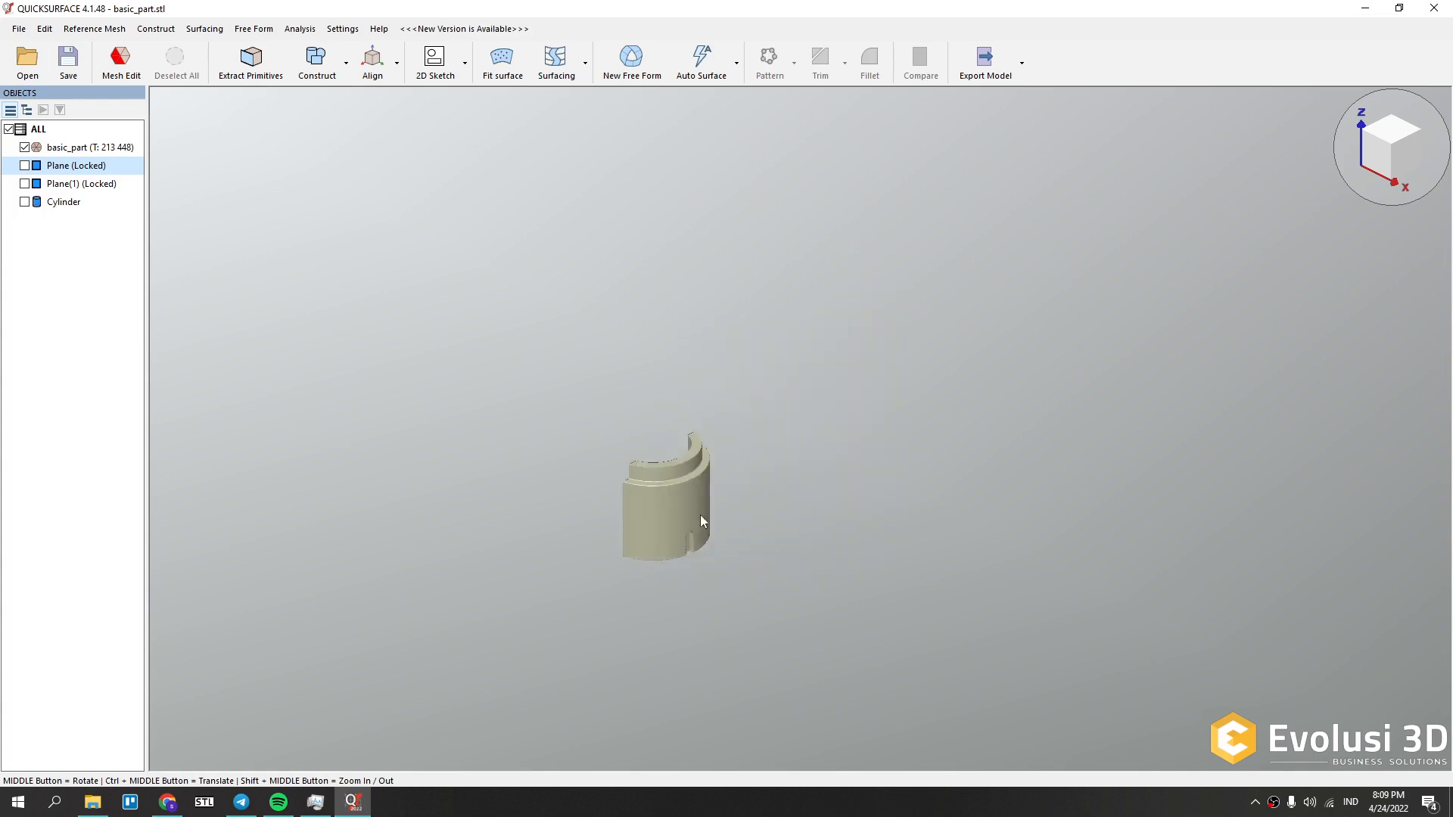
scroll(617, 567, up, 6)
scroll(638, 553, down, 3)
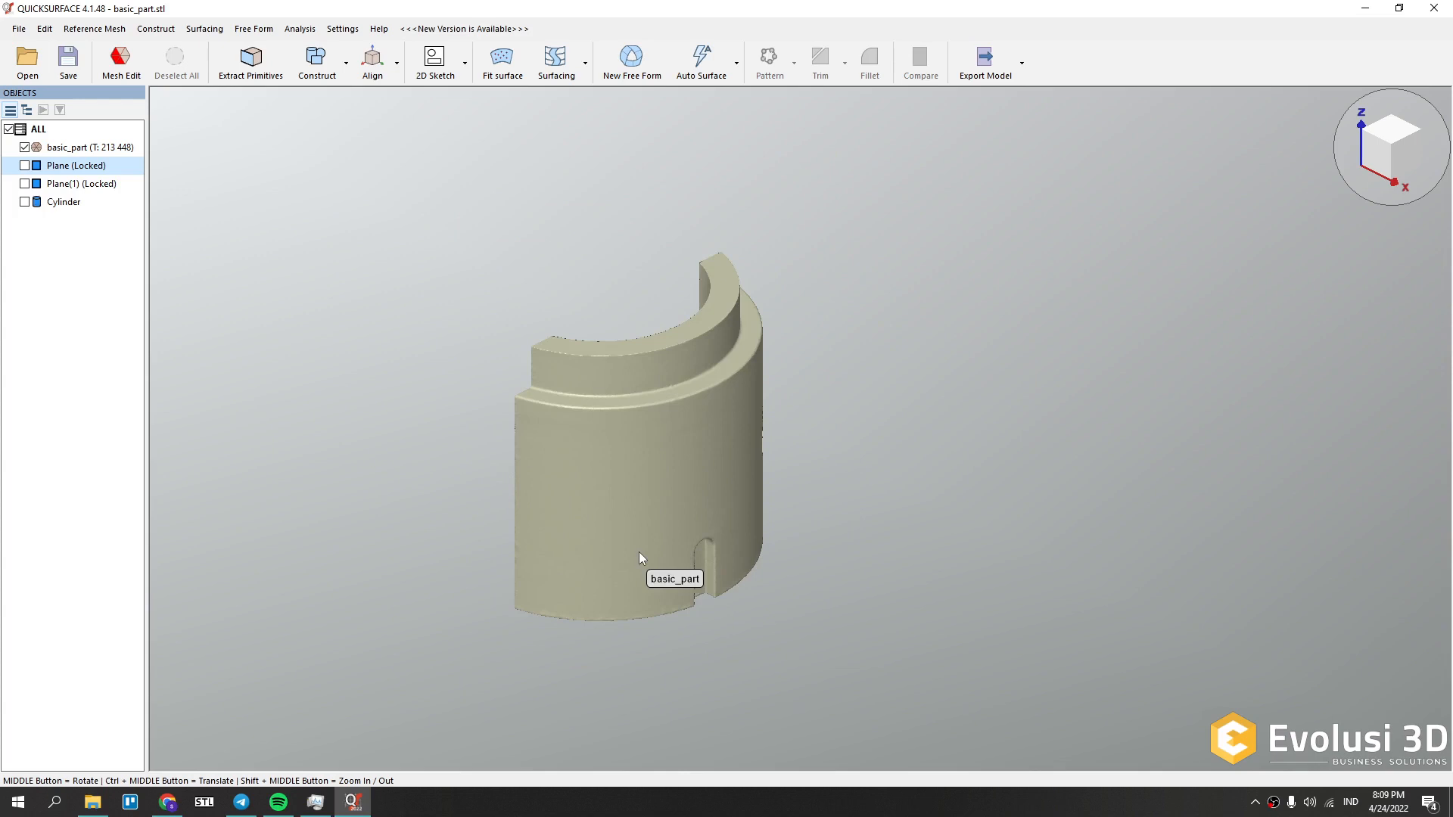
scroll(924, 452, down, 3)
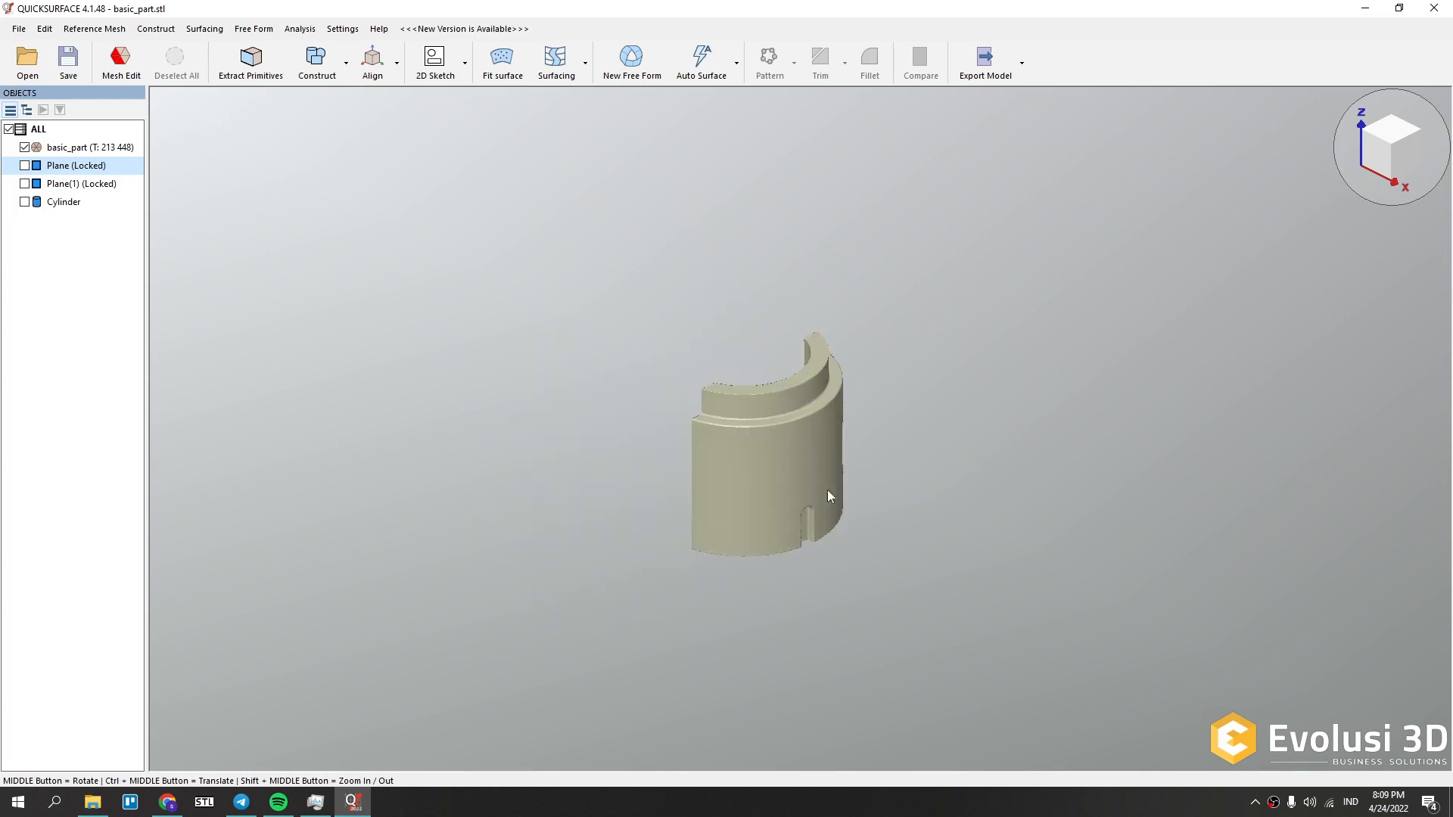
scroll(765, 531, up, 2)
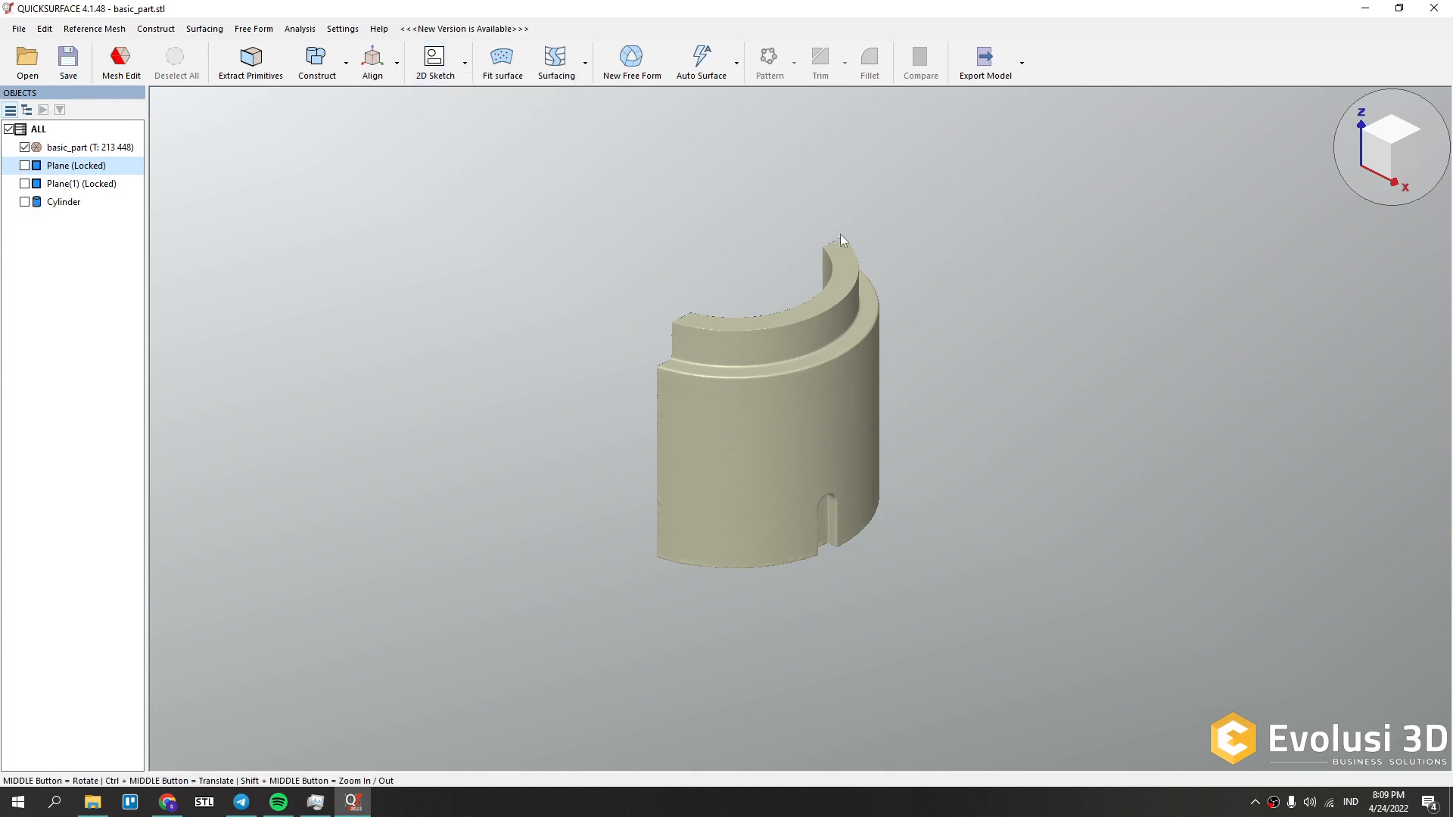
- Display the coordinate system to check the part's alignment in isometric view, and hide it again
mouse_move(1443, 128)
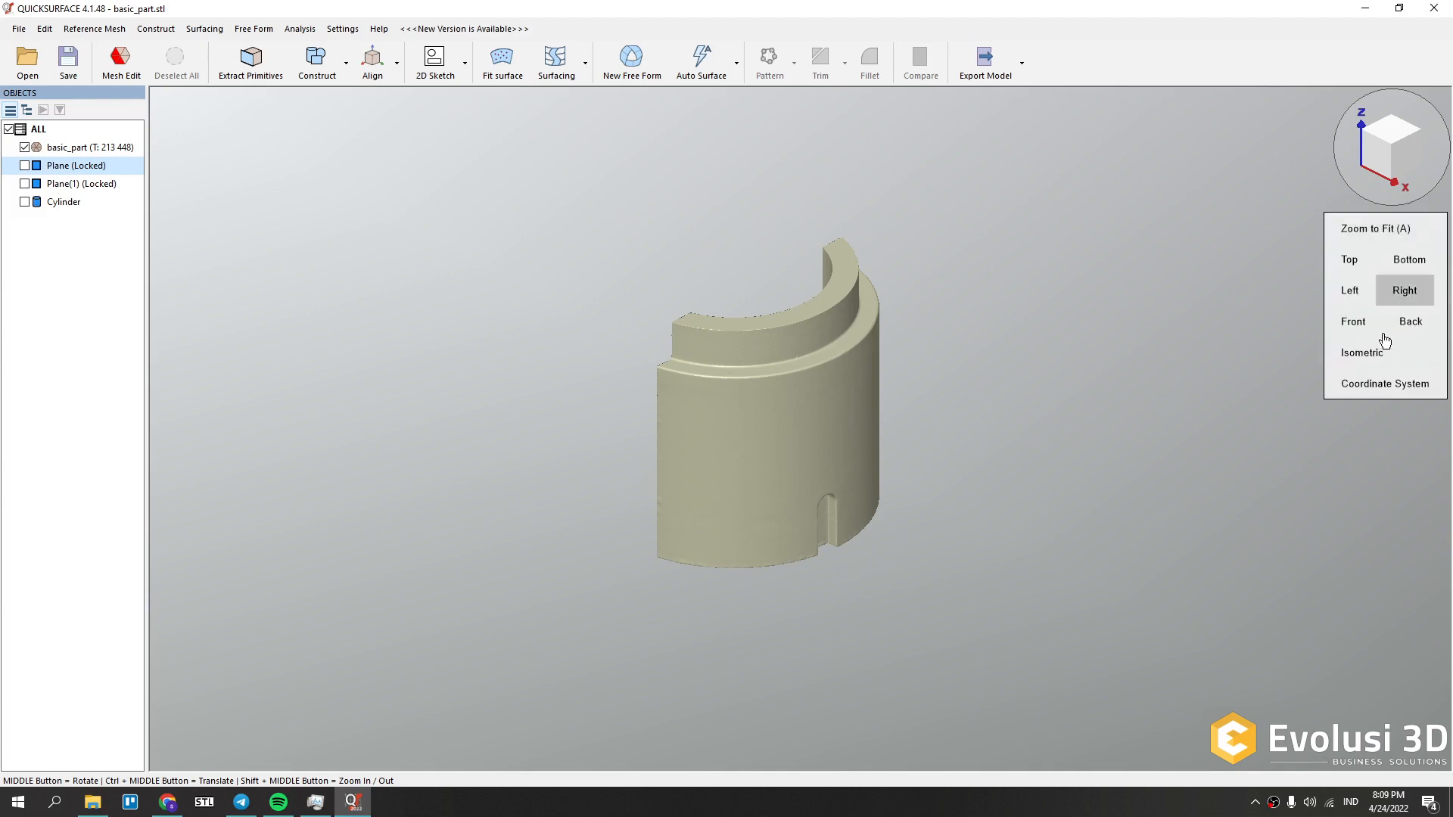
click(1379, 384)
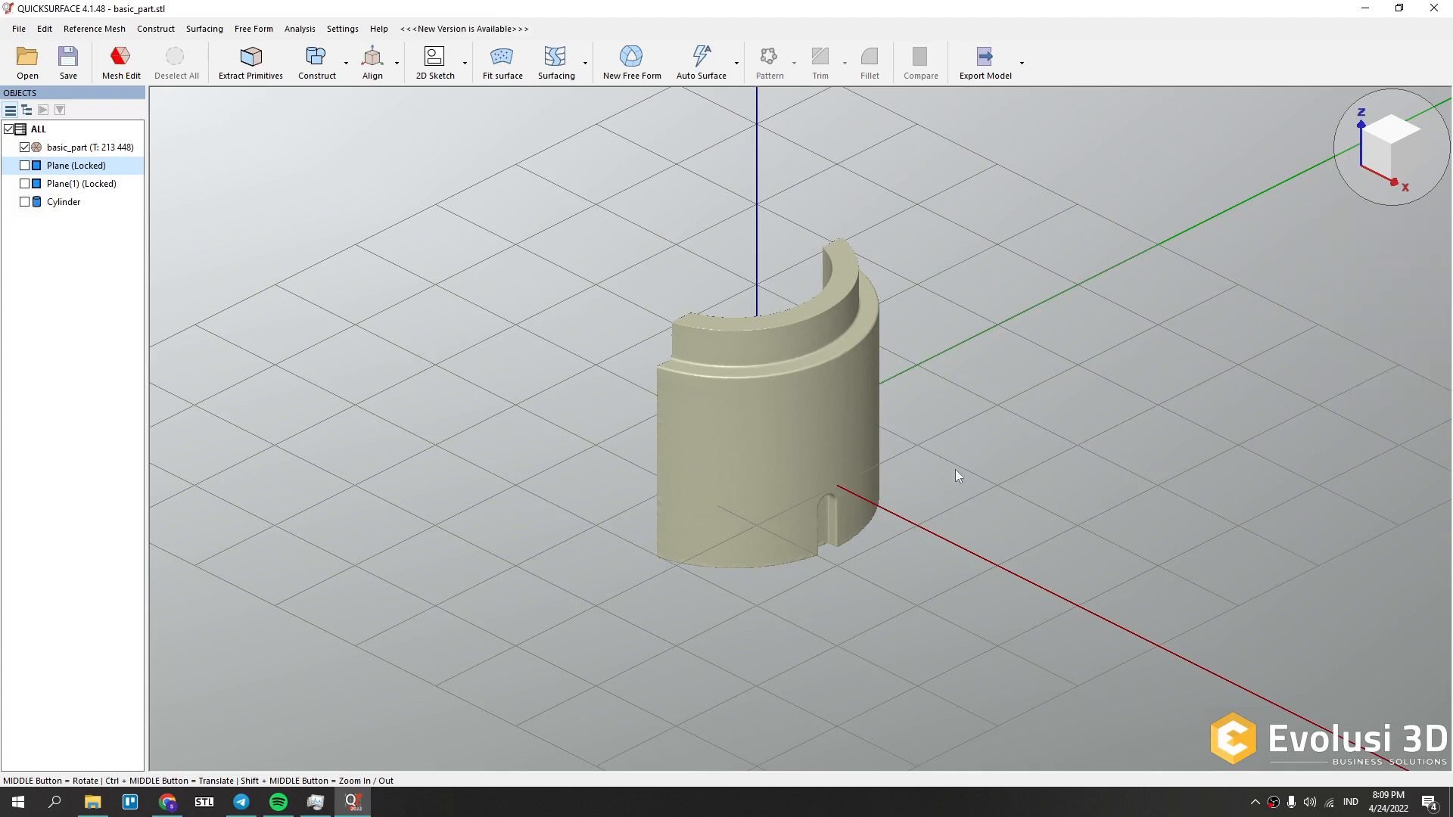
click(1347, 353)
mouse_move(1422, 119)
mouse_move(1419, 168)
click(1378, 384)
scroll(607, 237, down, 3)
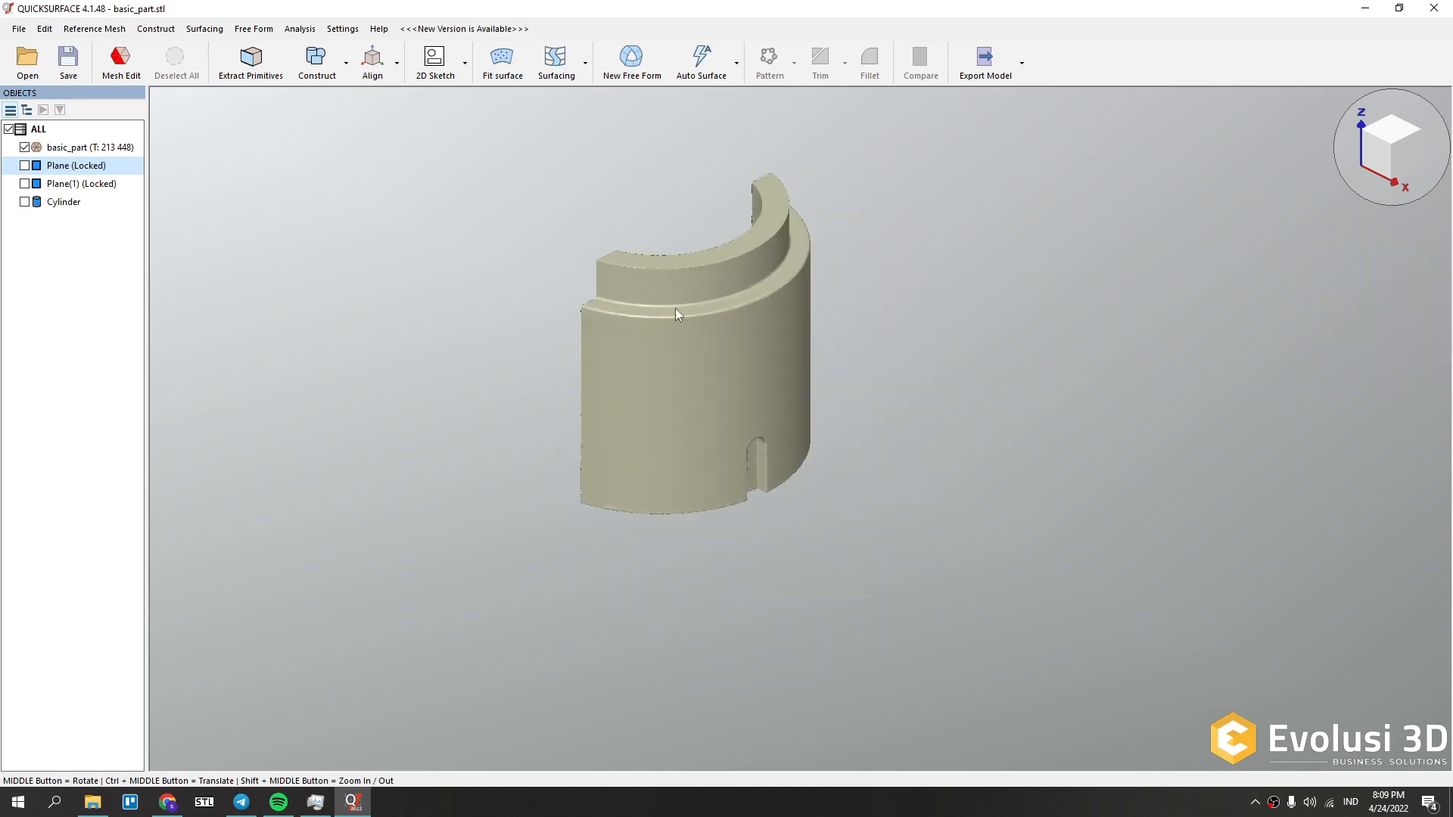
- Start a 2D sketch for a revolved surface about the Z axis
click(435, 62)
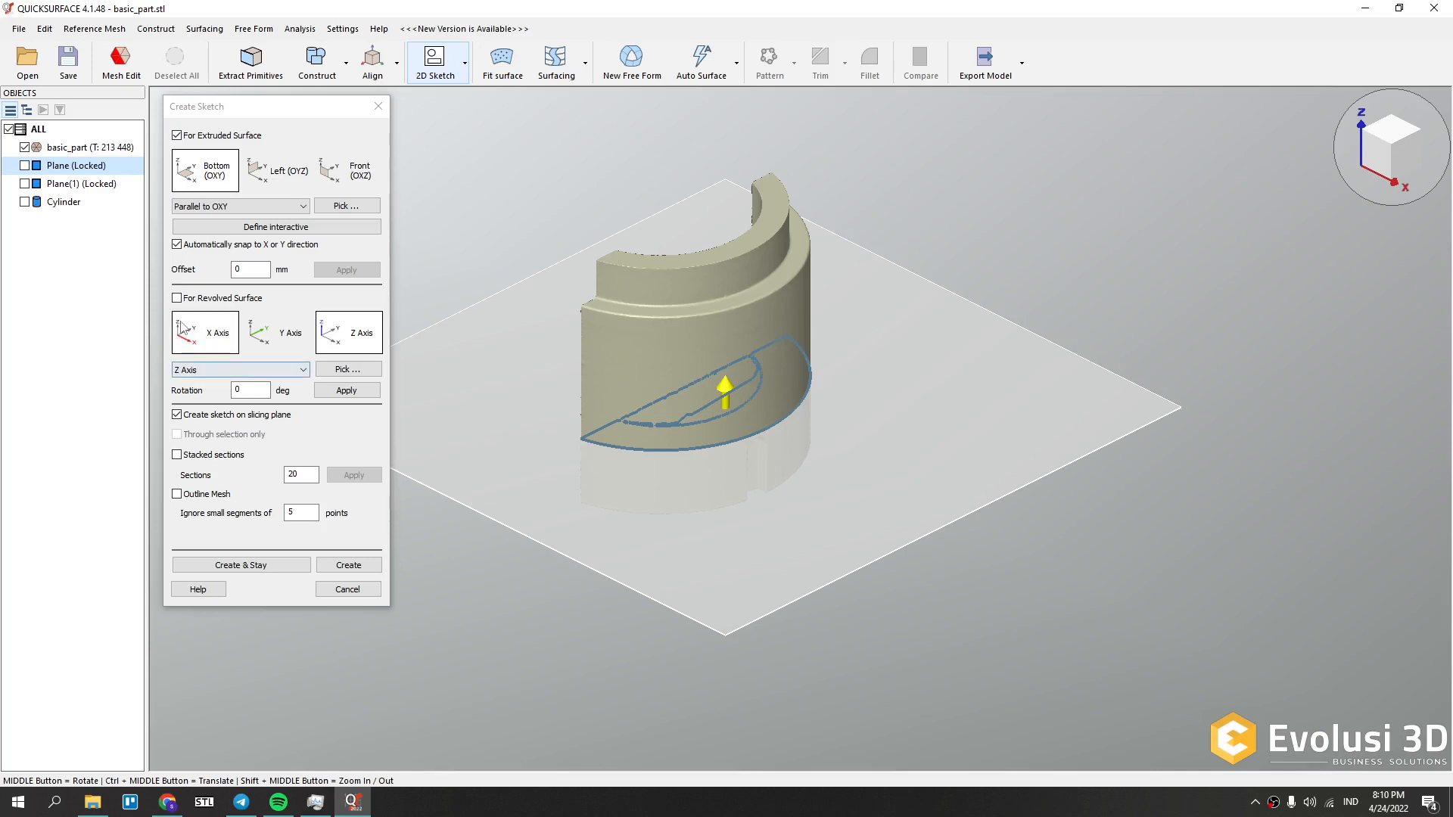
click(177, 298)
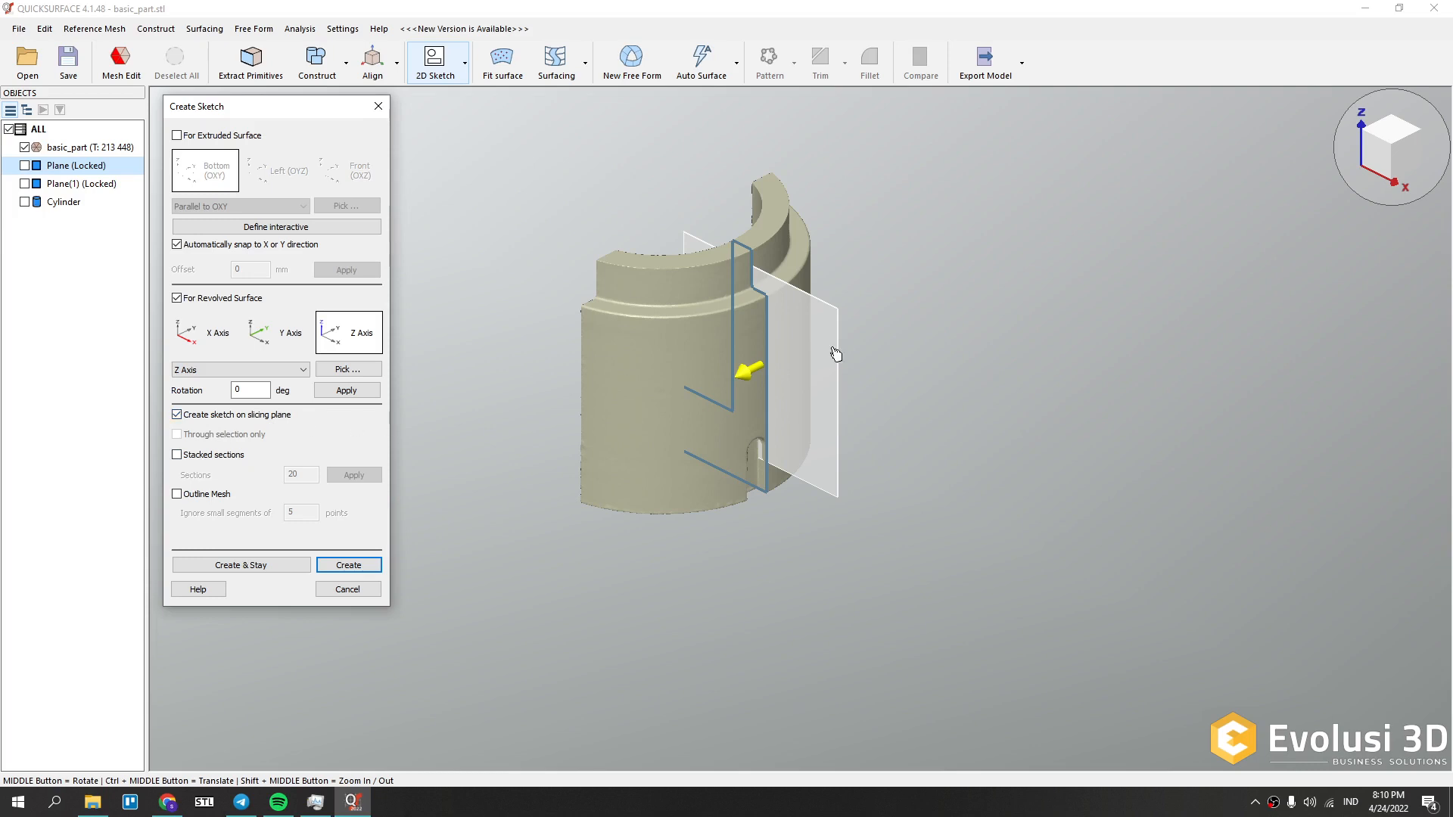
- Try rotating the slicing plane around the Z axis to about 353 degrees
drag(834, 355, 402, 521)
middle_drag(646, 491, 624, 427)
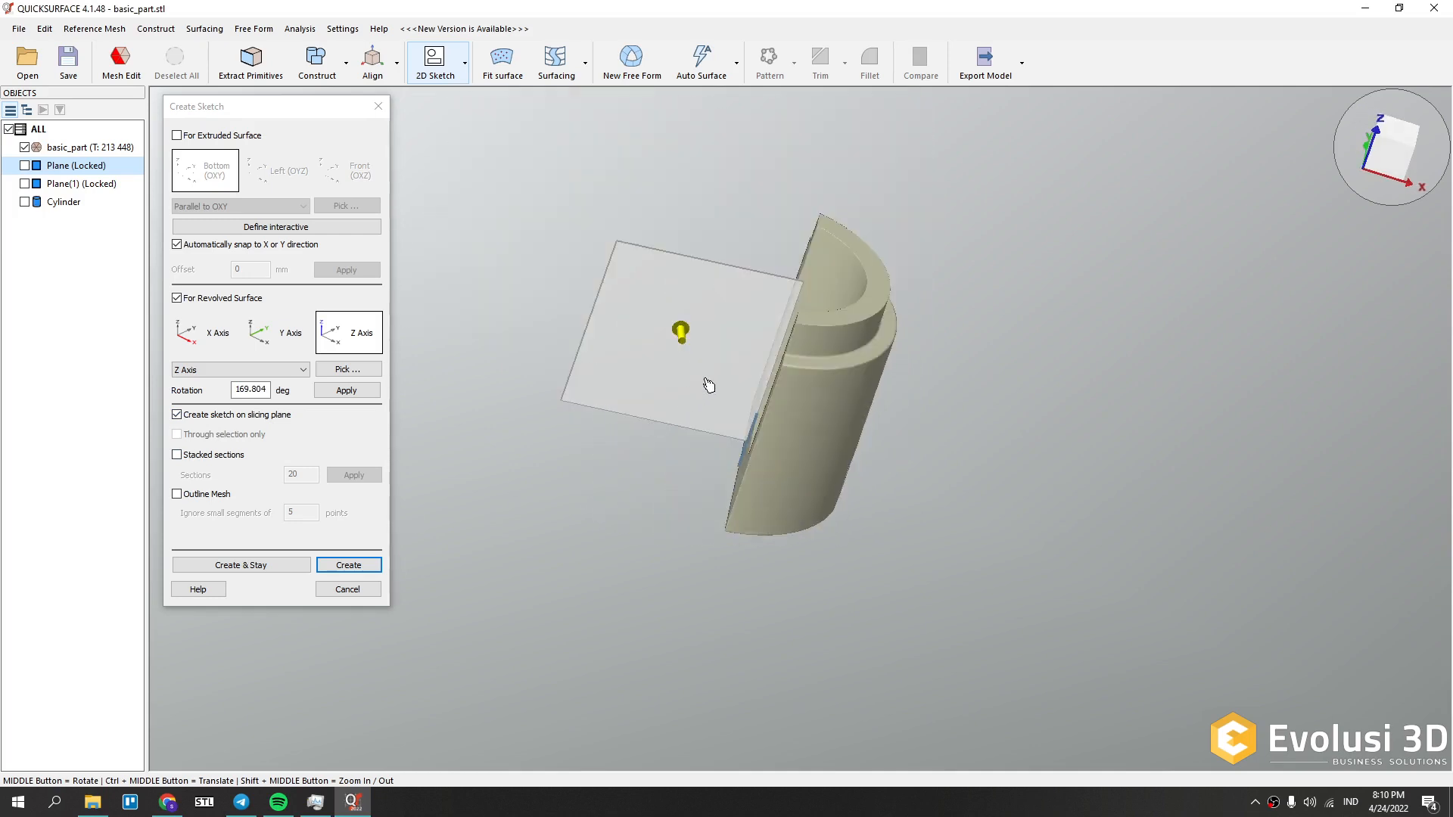
middle_drag(707, 383, 678, 383)
drag(679, 339, 901, 325)
middle_drag(1032, 396, 899, 410)
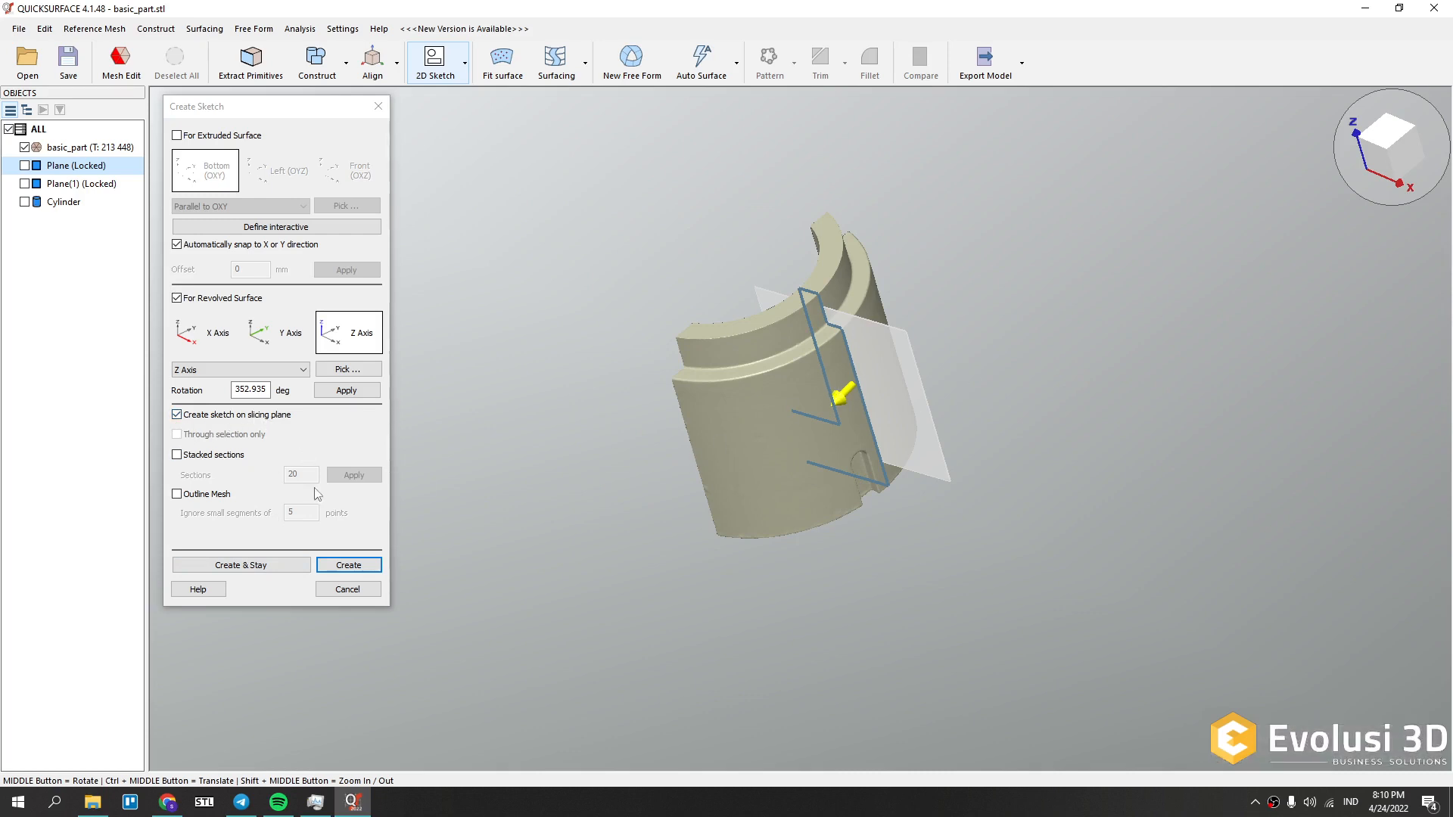
- Set the slicing plane's rotation about the Z axis to 0 degrees and apply it
double_click(270, 390)
text(0)
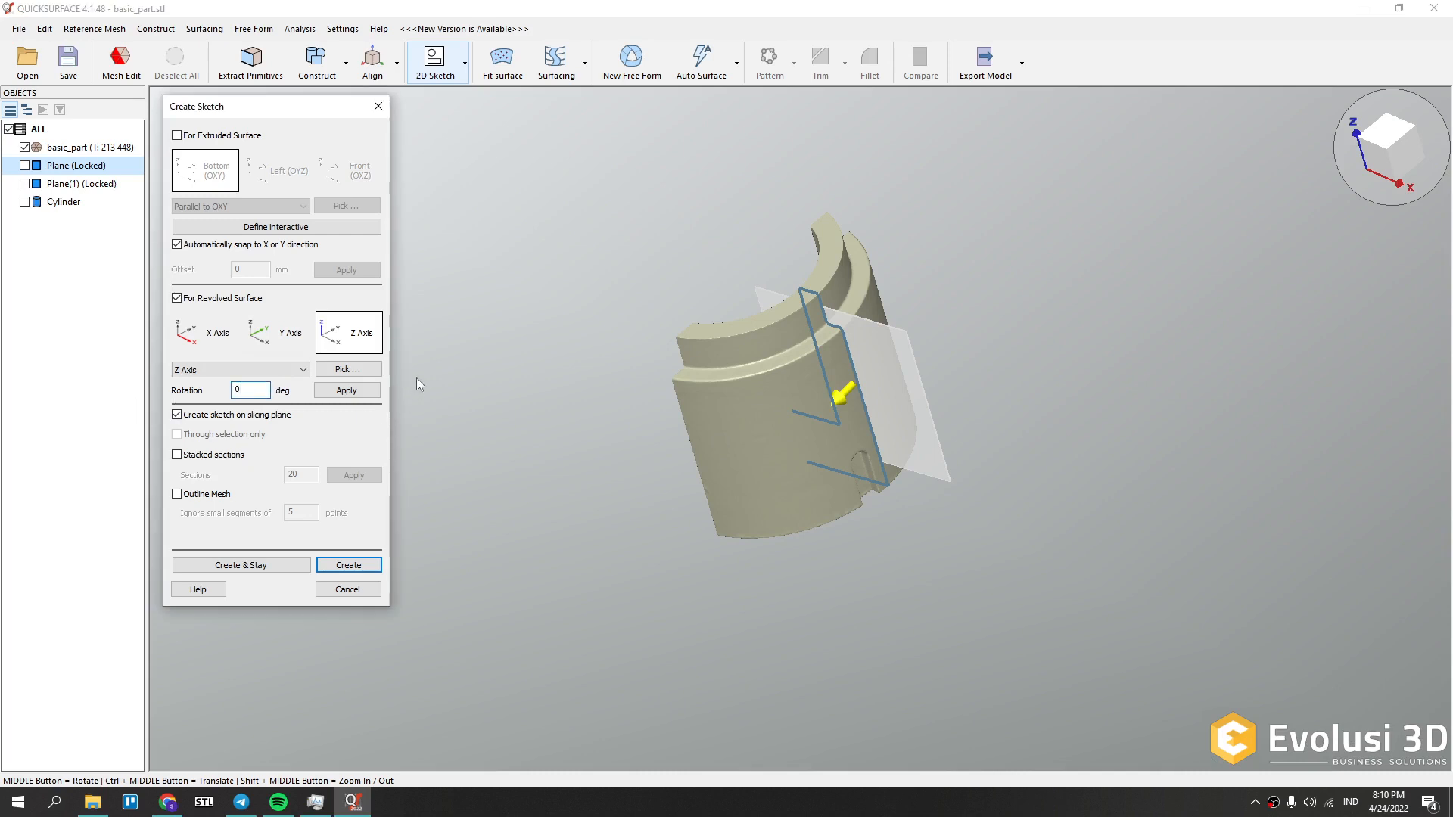
click(346, 390)
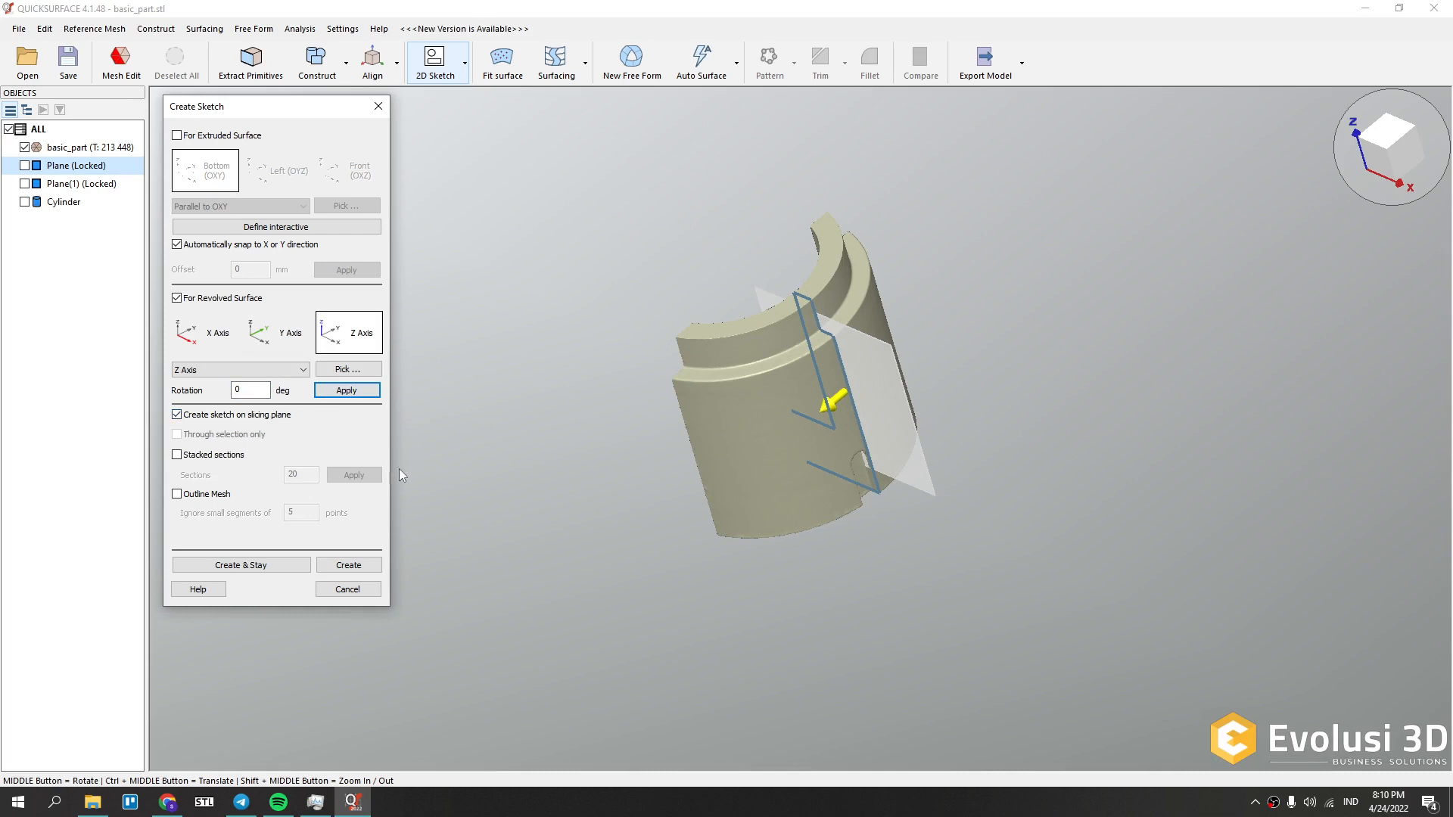
click(845, 450)
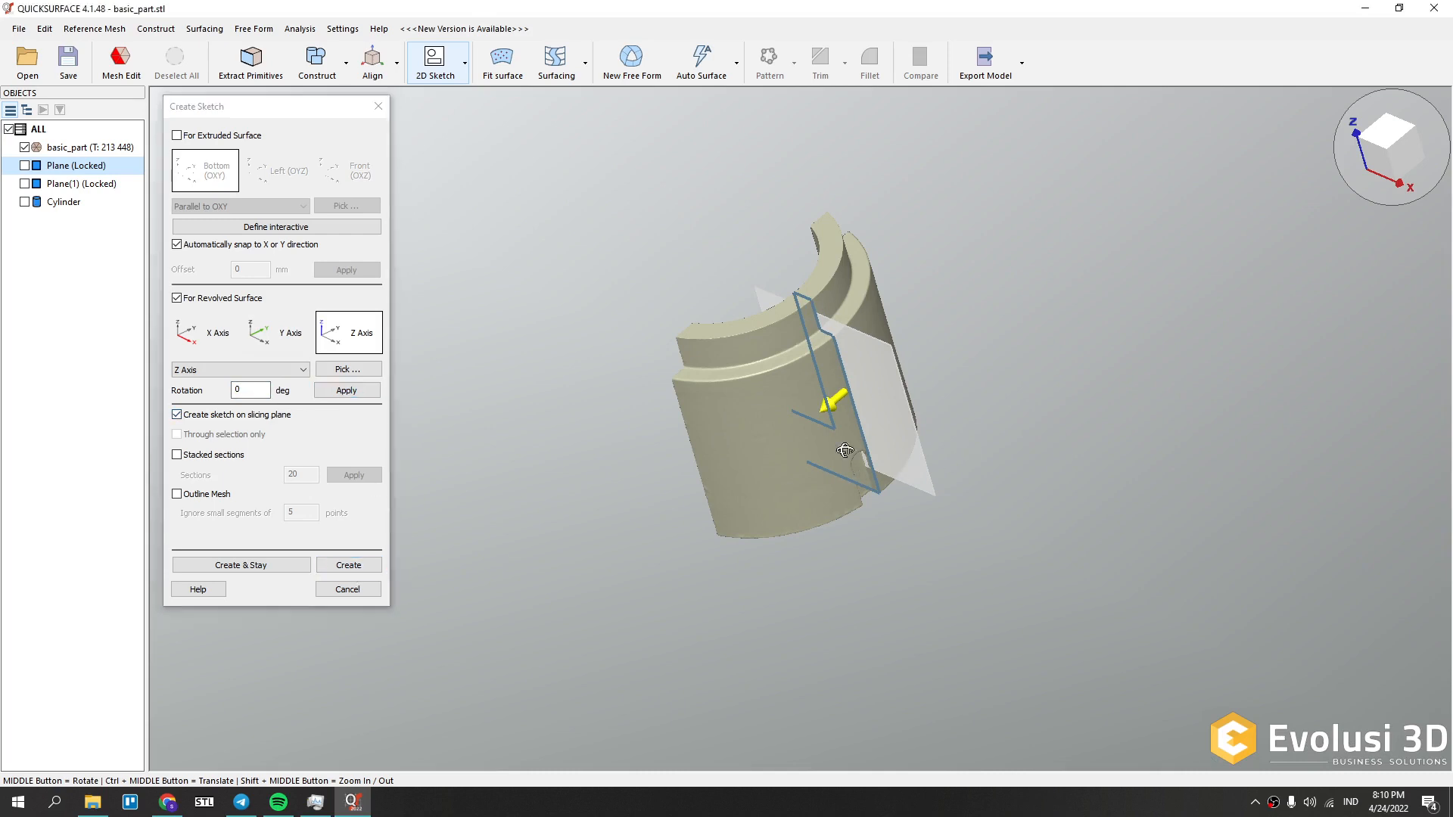
middle_drag(846, 451, 832, 454)
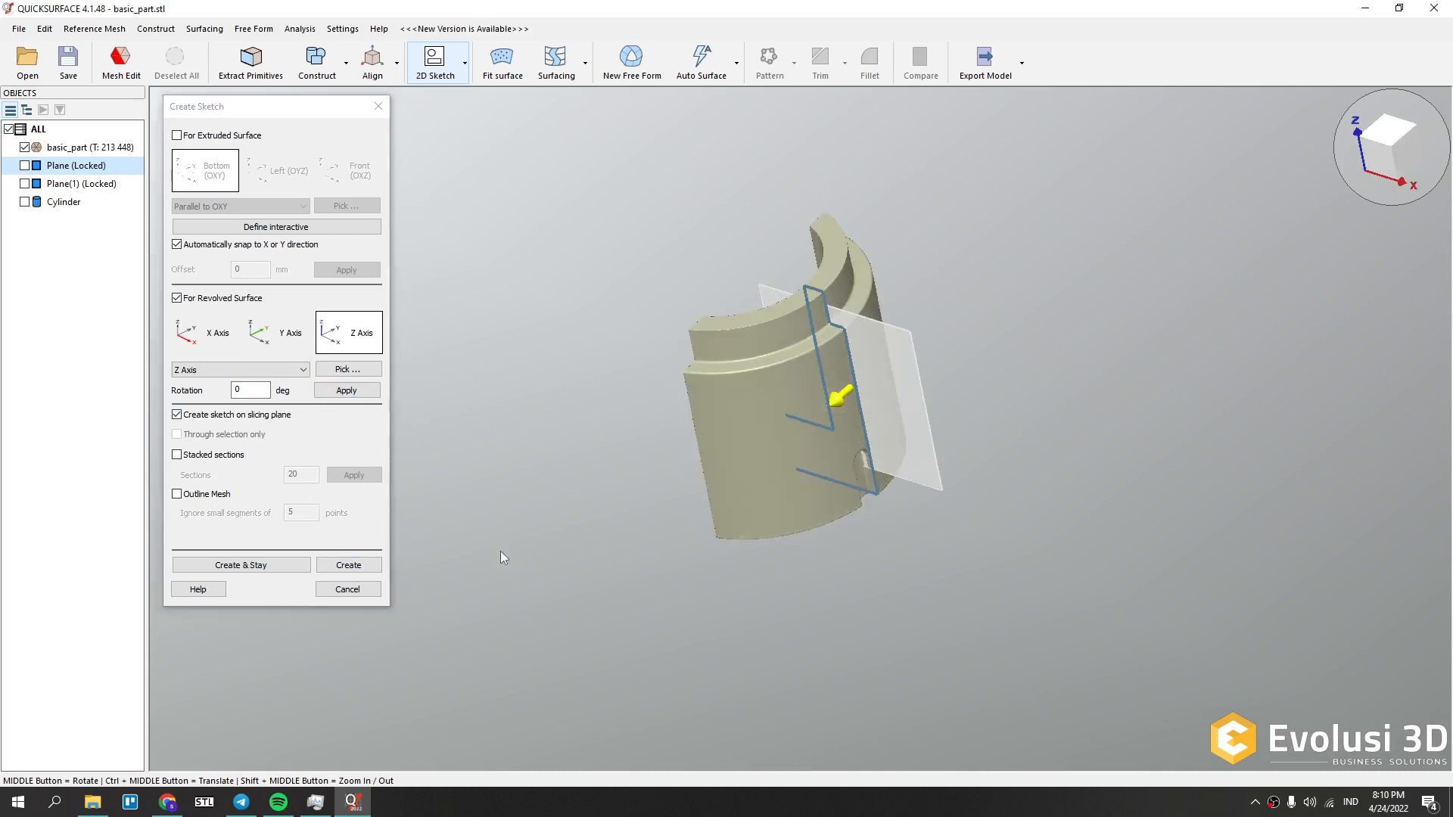
- Try stacked sections with 20 sections around the Z axis and inspect them from several angles
click(176, 454)
middle_drag(878, 388, 849, 478)
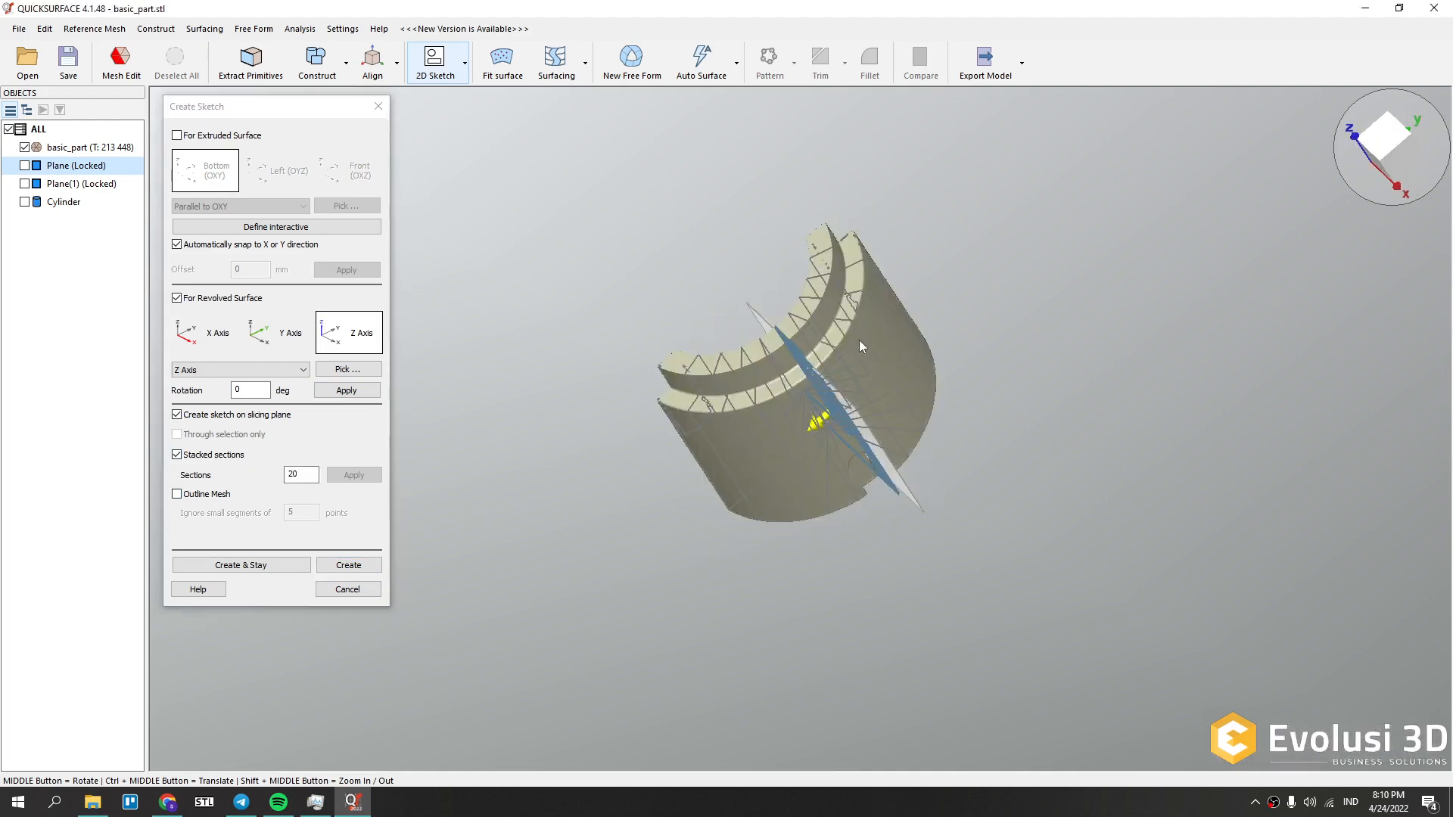
middle_drag(706, 446, 783, 435)
middle_drag(817, 386, 714, 415)
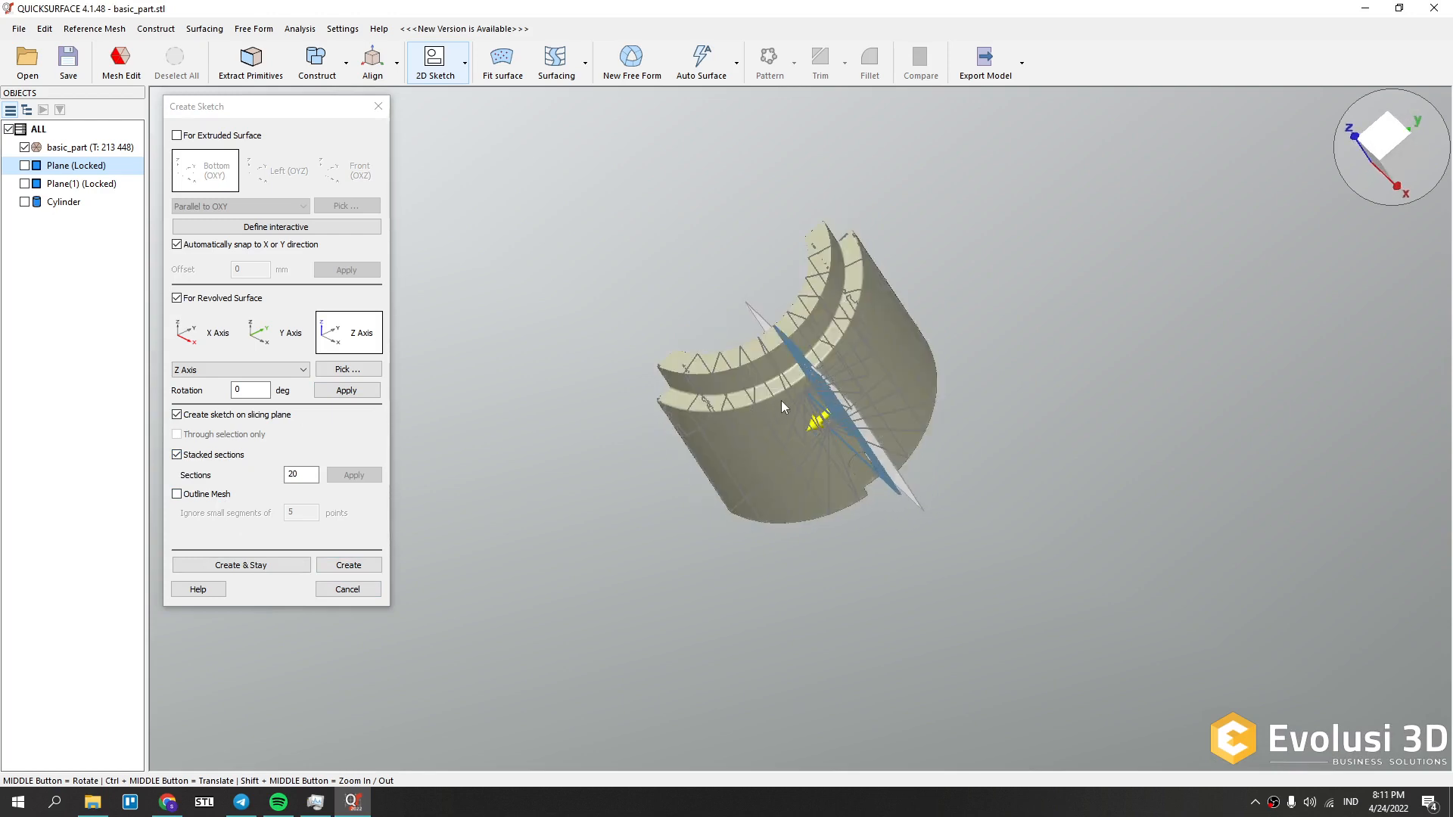
mouse_move(817, 435)
middle_down()
mouse_move(778, 495)
mouse_move(877, 430)
mouse_move(802, 421)
middle_up()
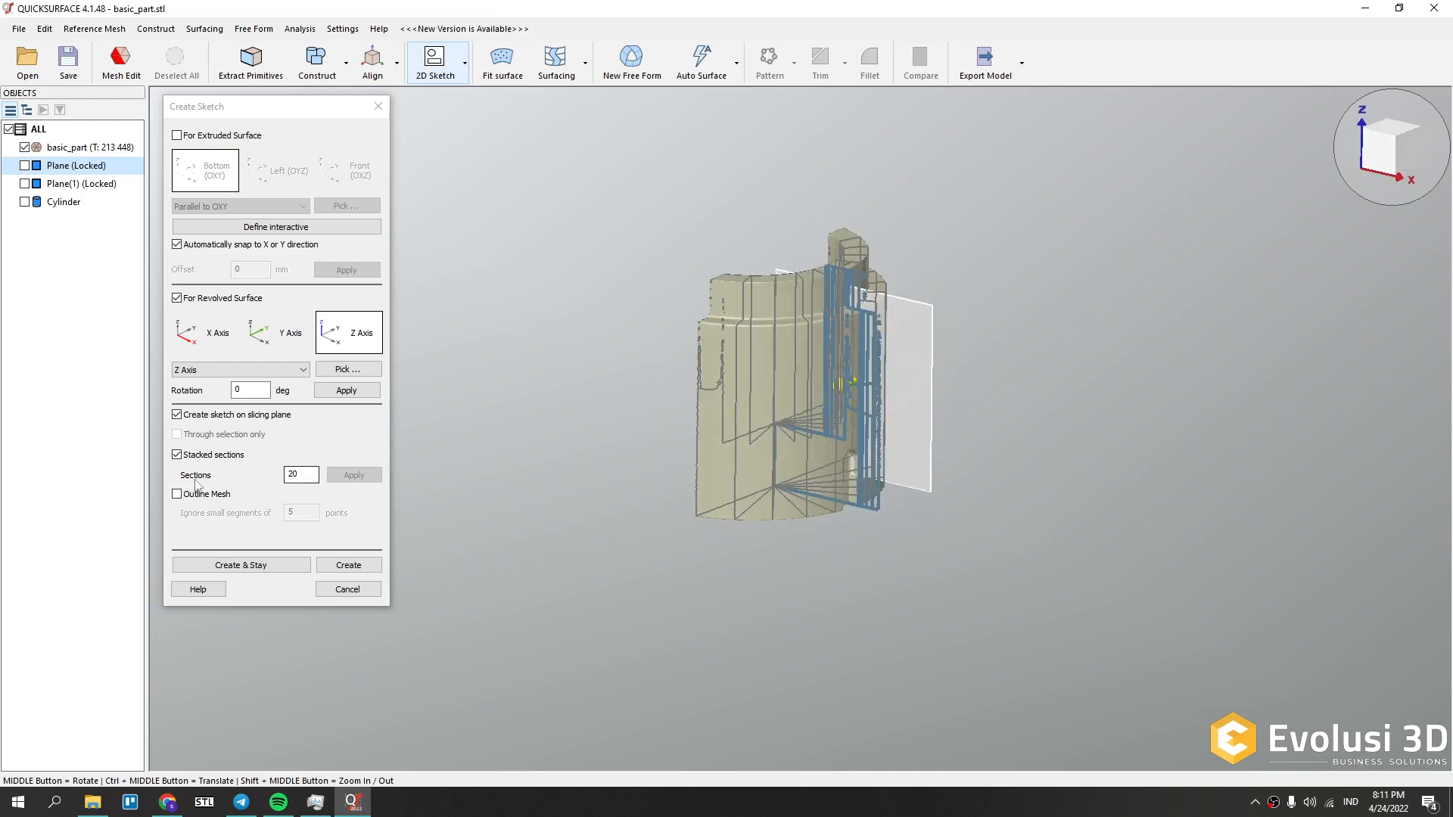
- Turn off stacked sections and create the single-section sketch for the revolved surface
click(177, 455)
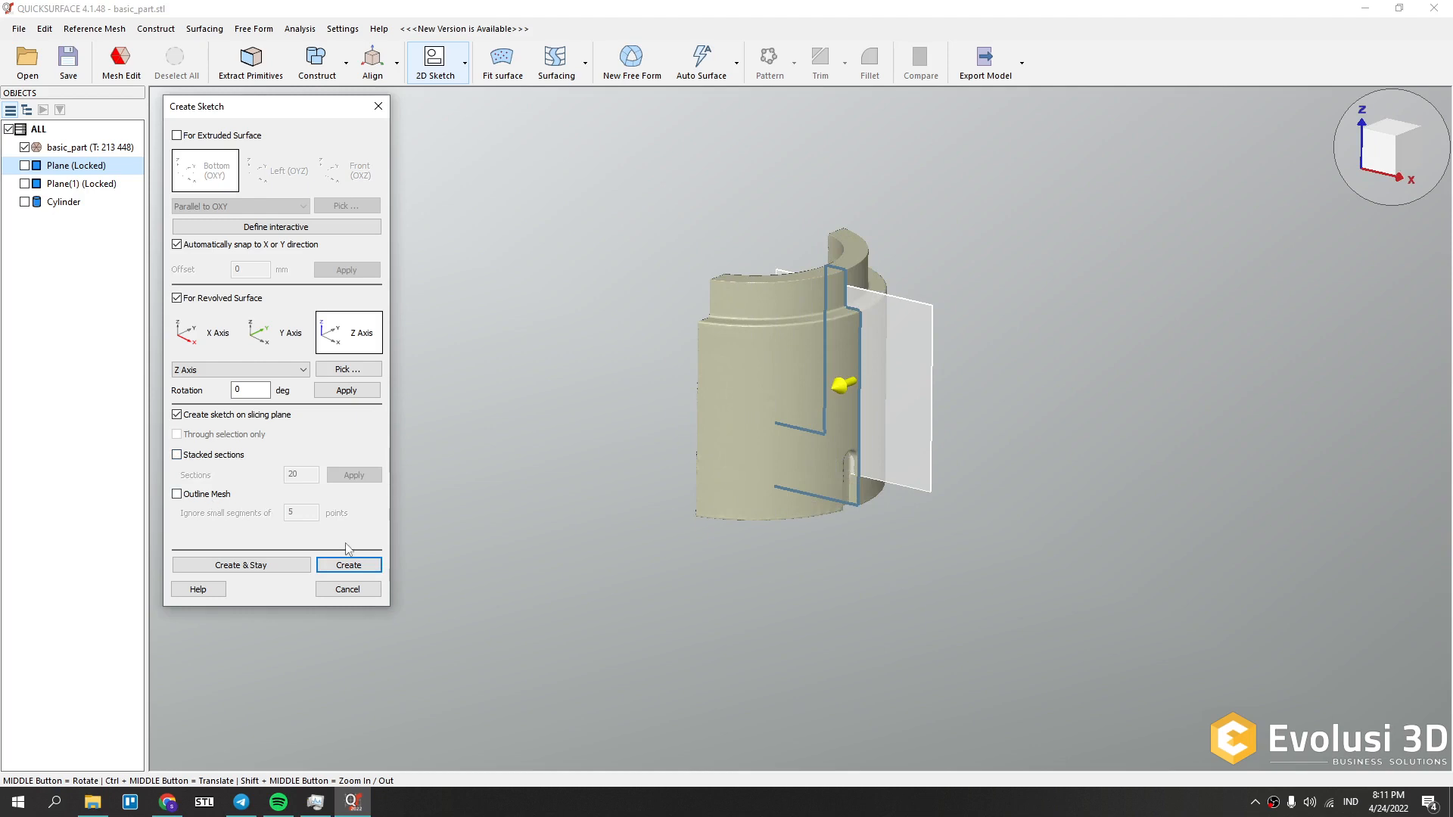
click(348, 569)
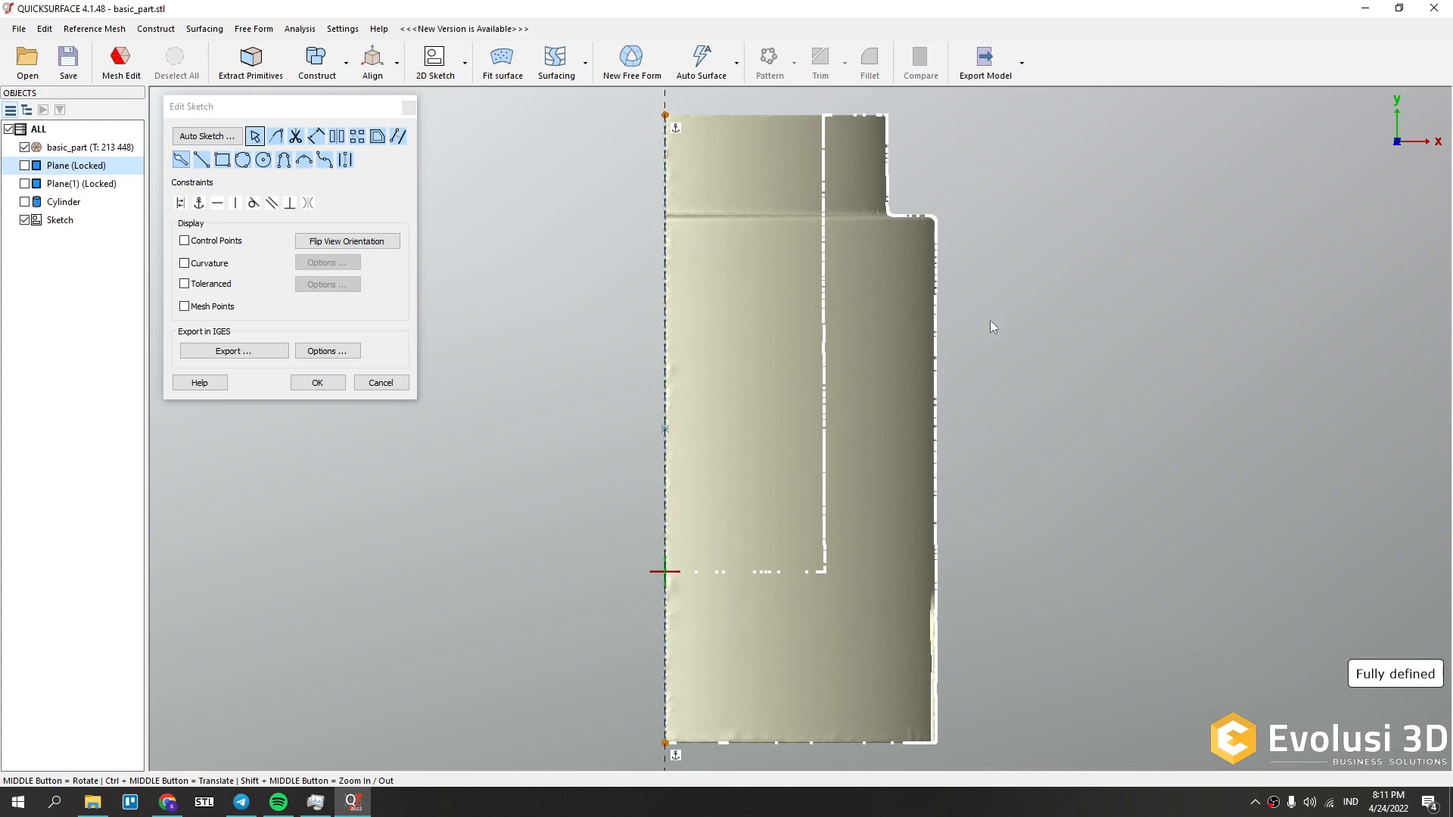
- Start automatic sketch extraction and inspect the segmented section contour of the half profile
click(207, 138)
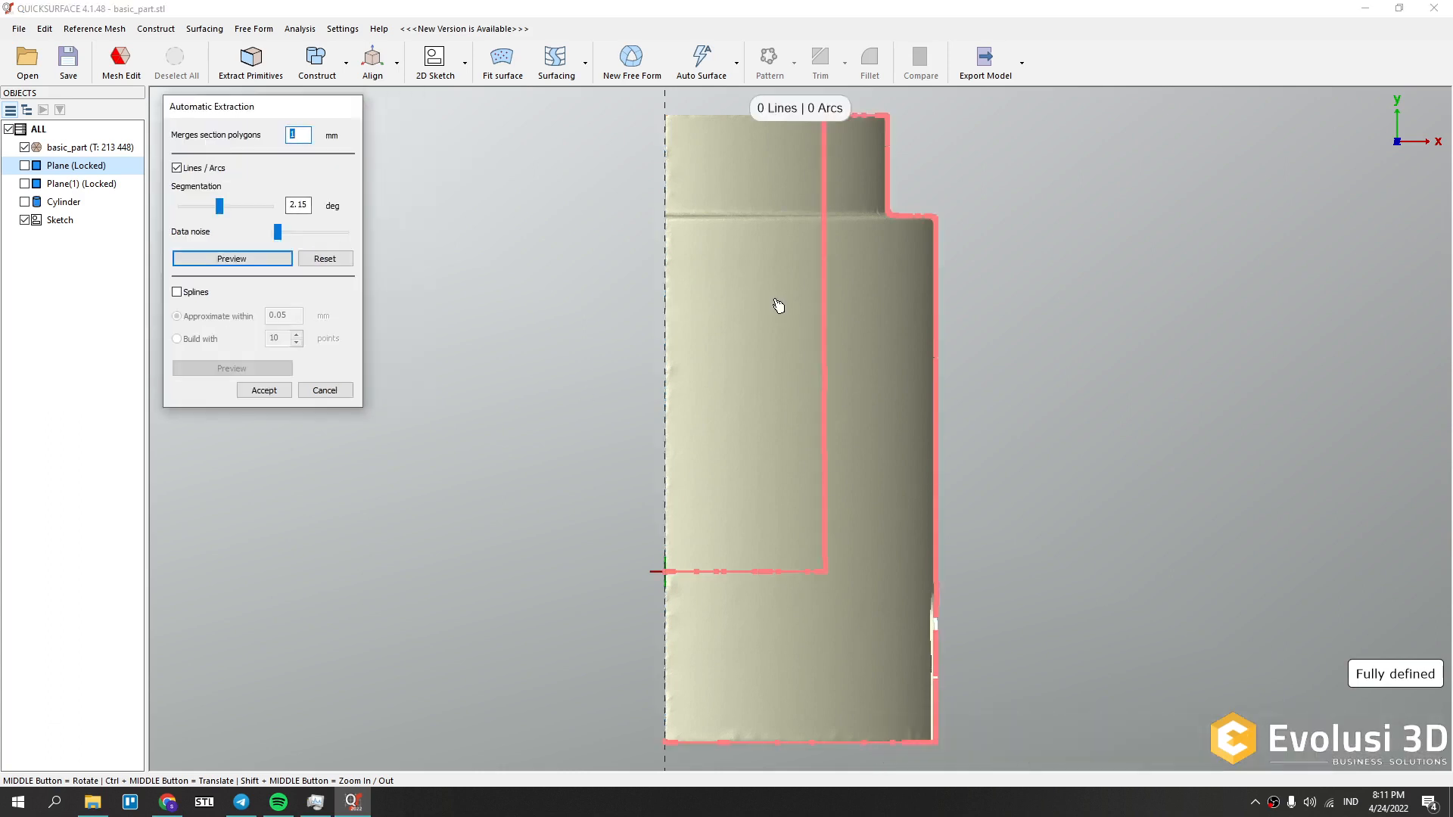
scroll(778, 307, down, 2)
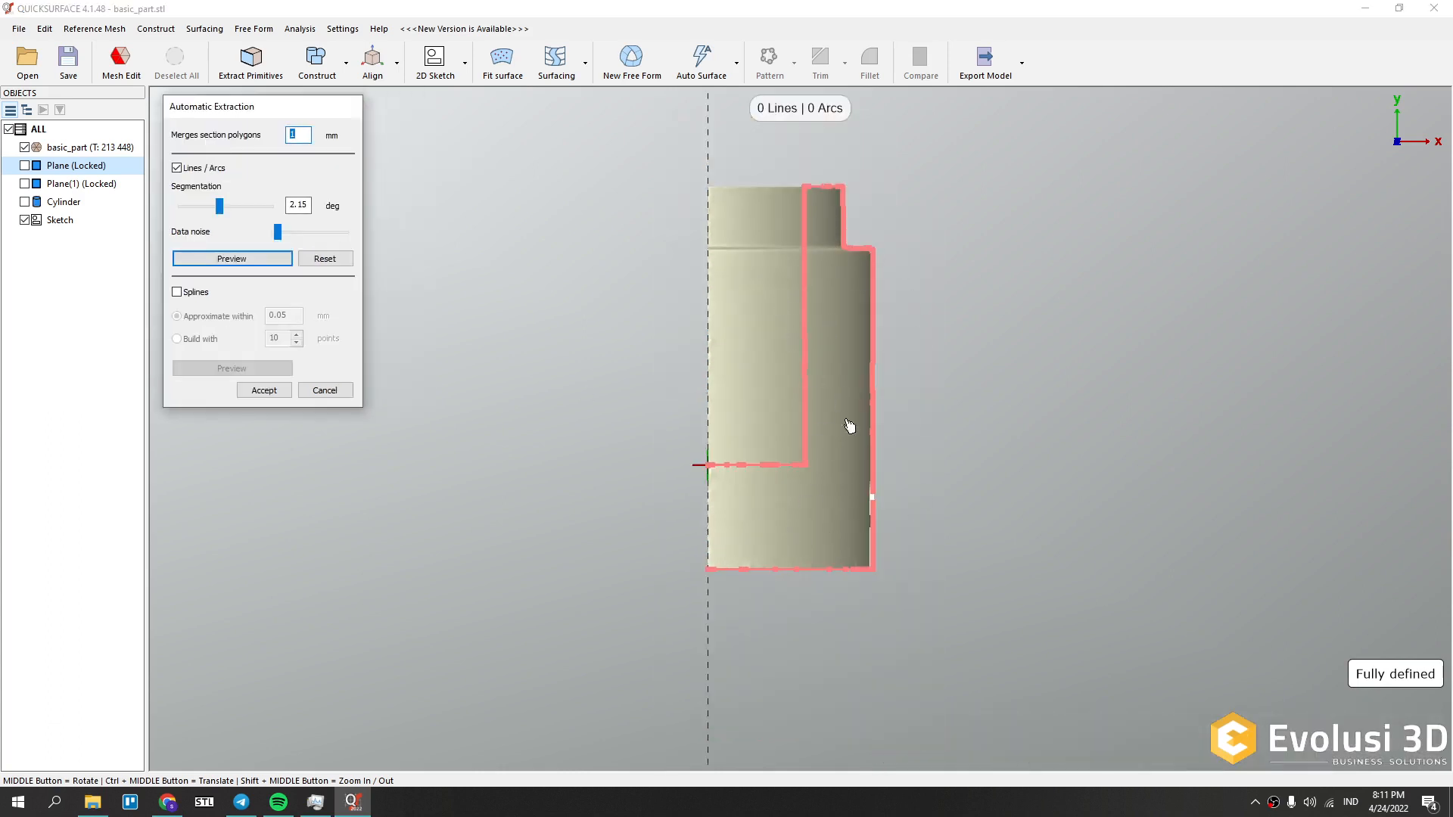
scroll(811, 474, up, 4)
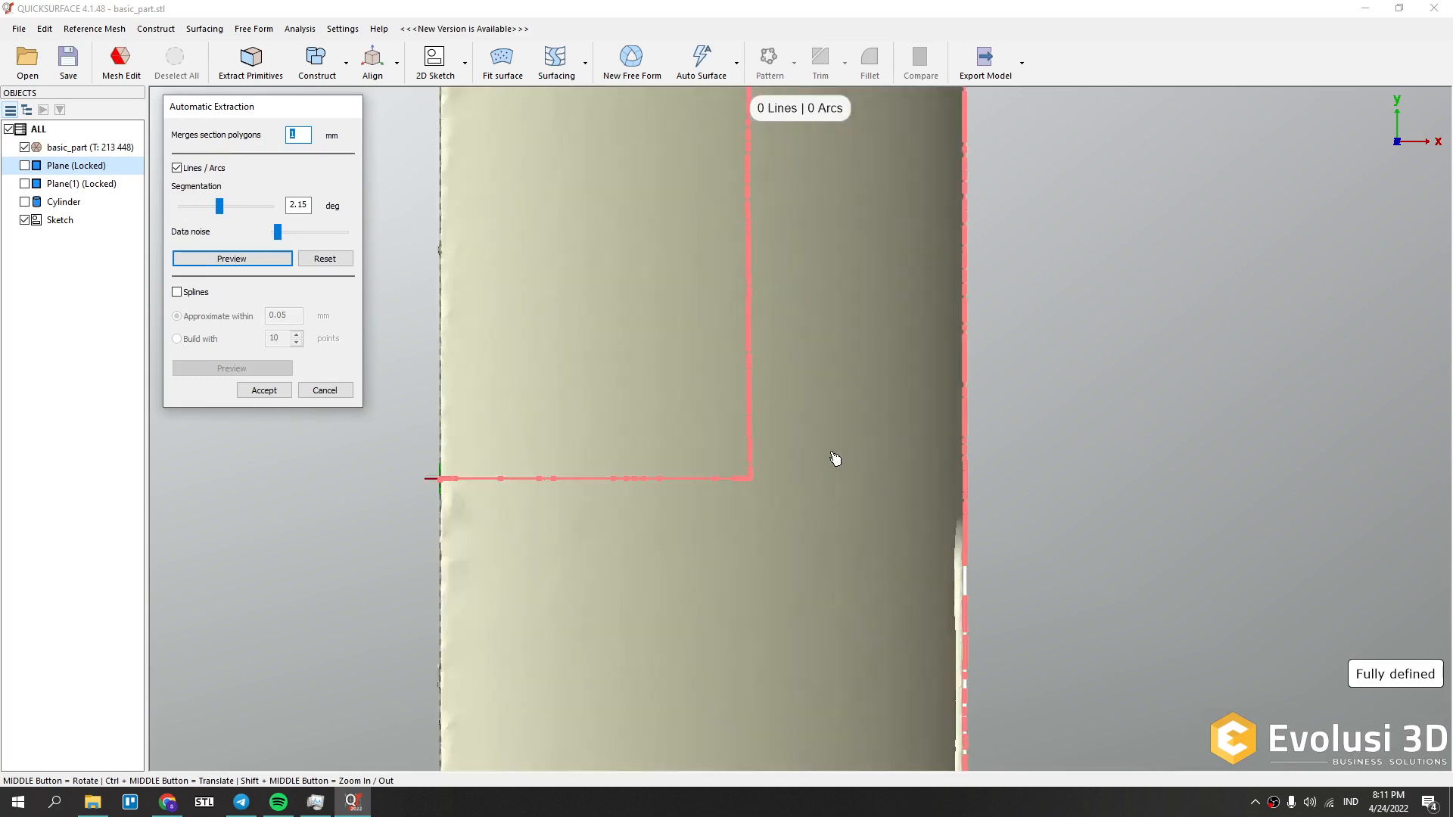
scroll(869, 444, down, 2)
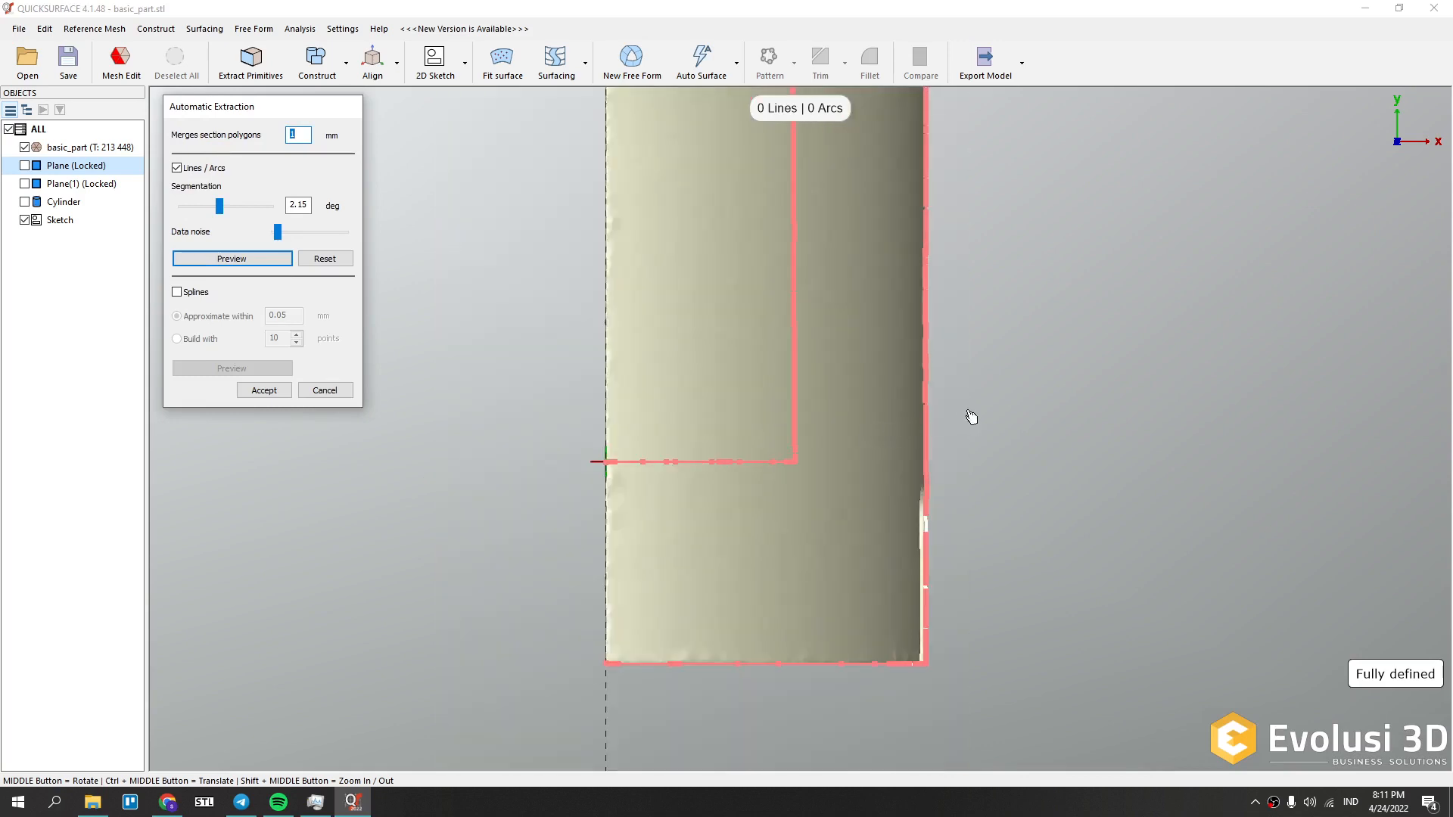
scroll(979, 413, down, 2)
scroll(911, 420, down, 2)
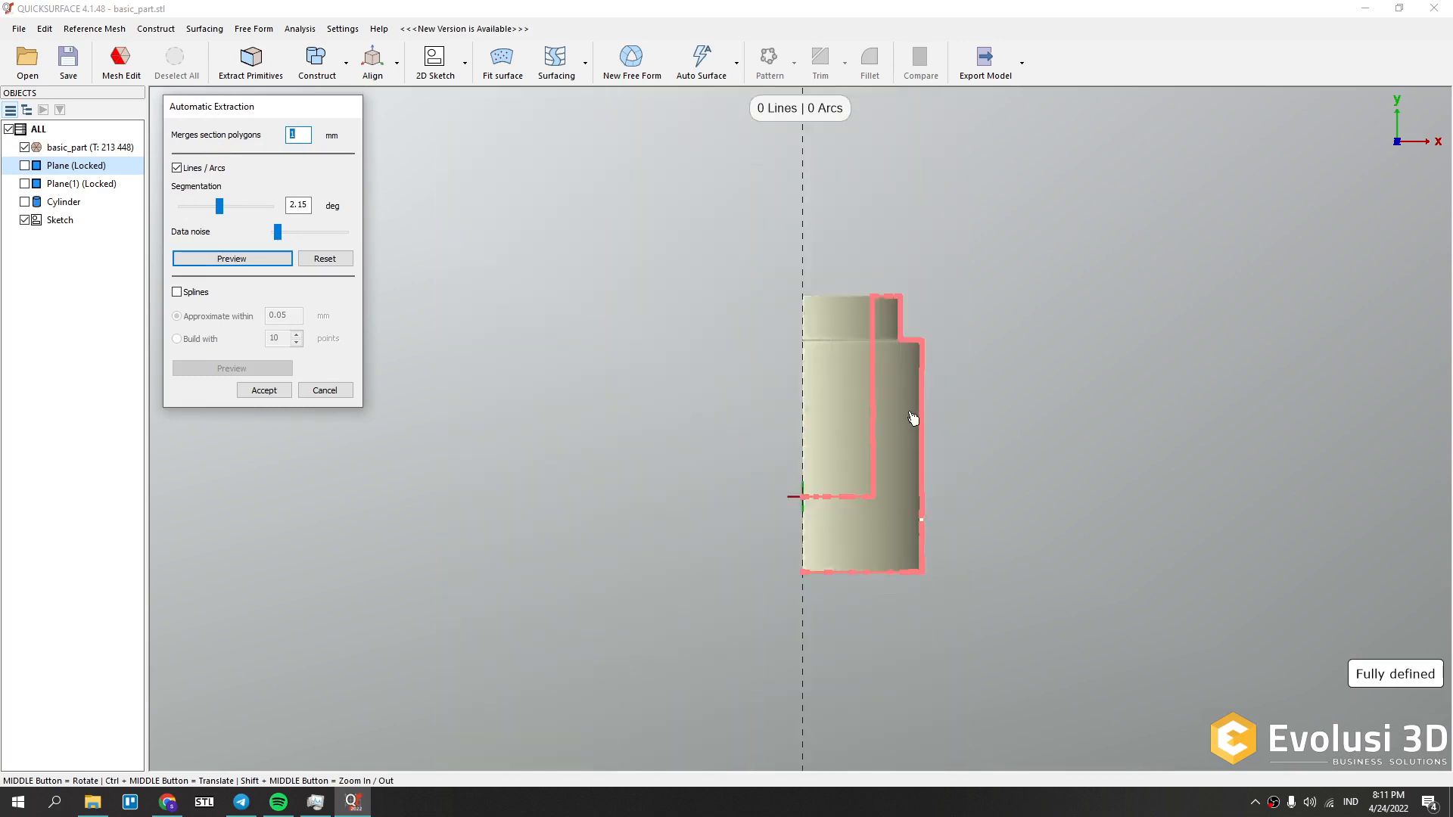
scroll(894, 477, up, 4)
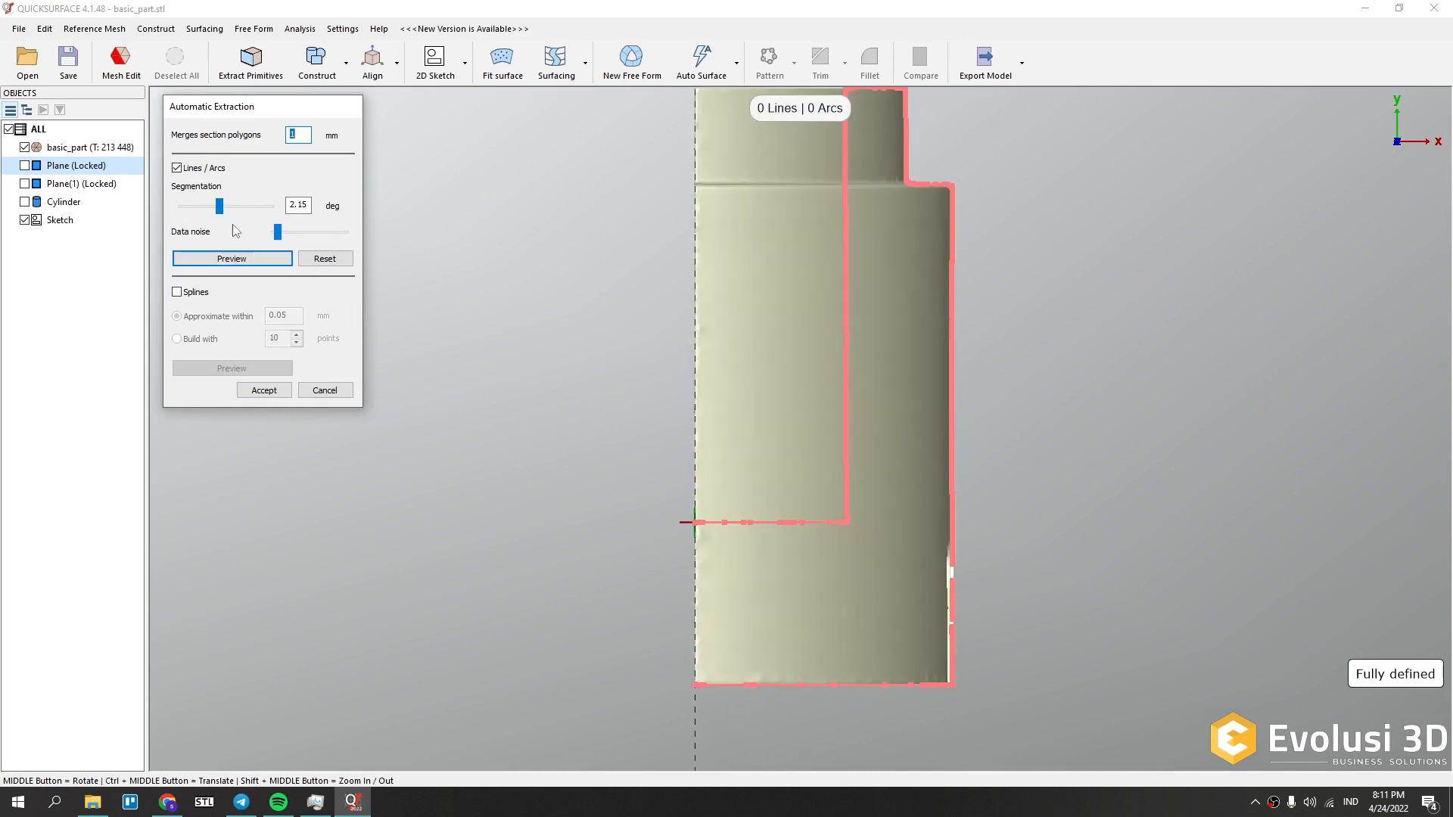
- Try a segmentation of 0.65 degrees with the data noise raised to its maximum
drag(219, 213, 184, 220)
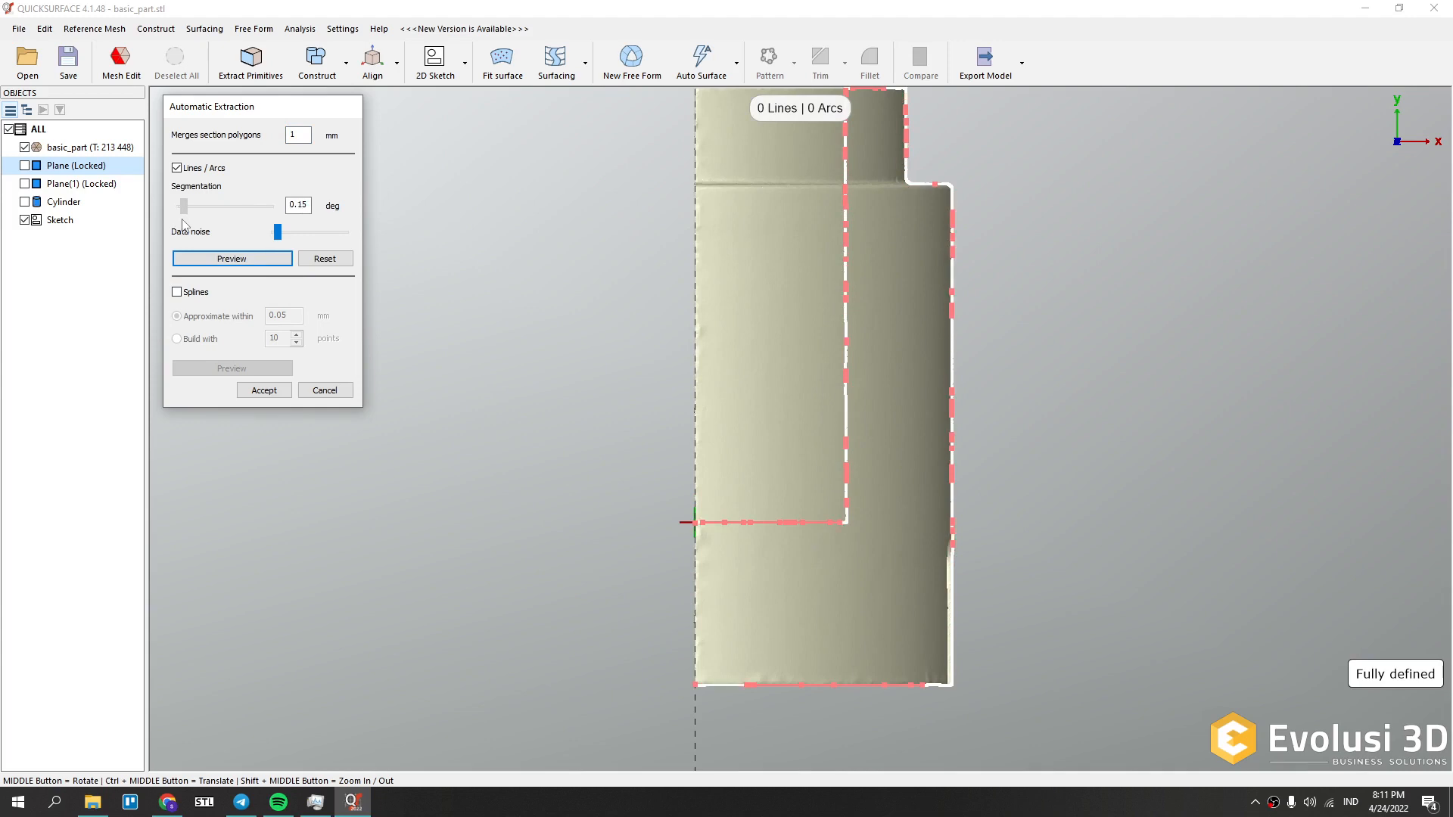
drag(184, 207, 193, 215)
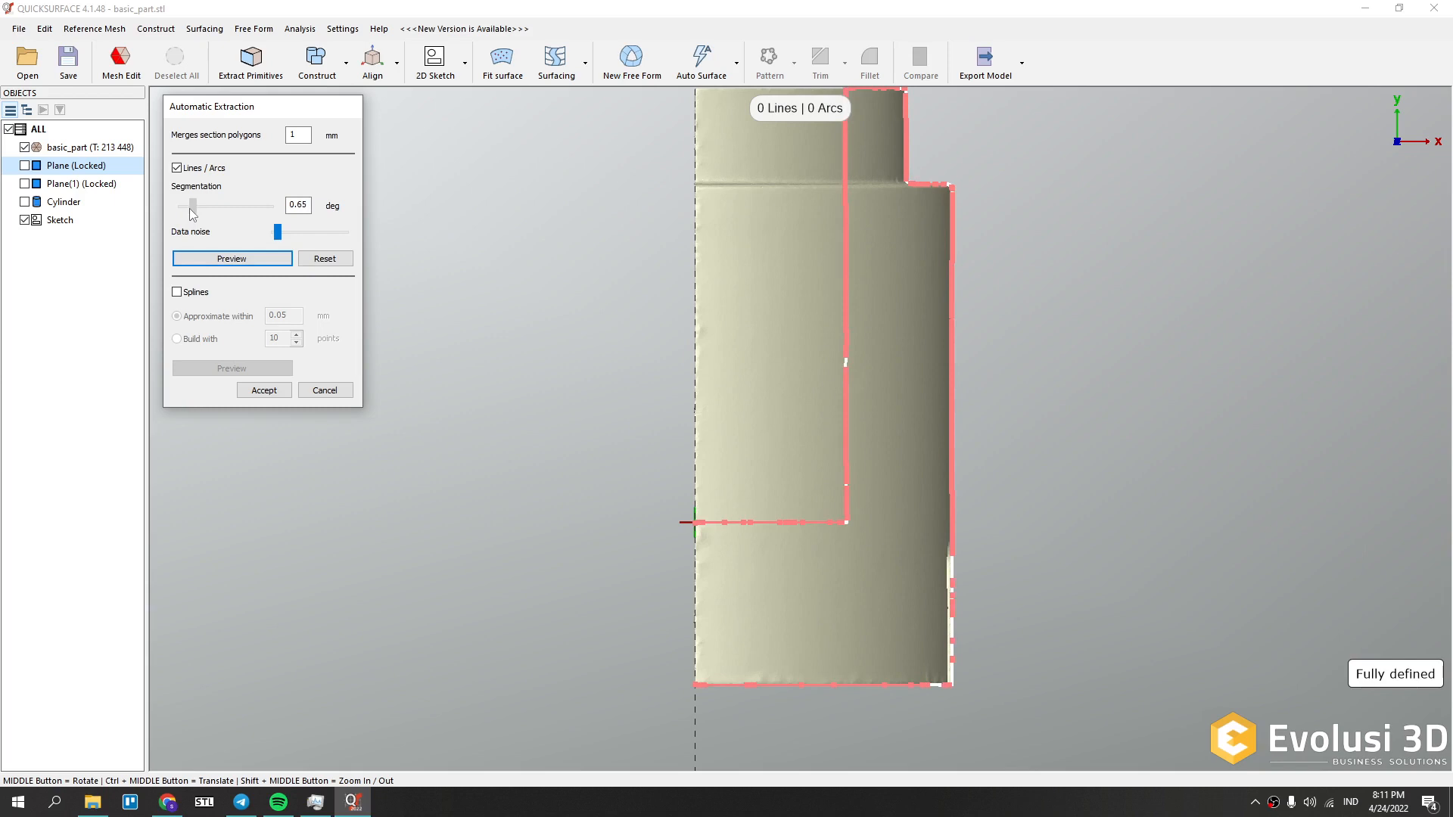
click(279, 233)
drag(278, 231, 351, 241)
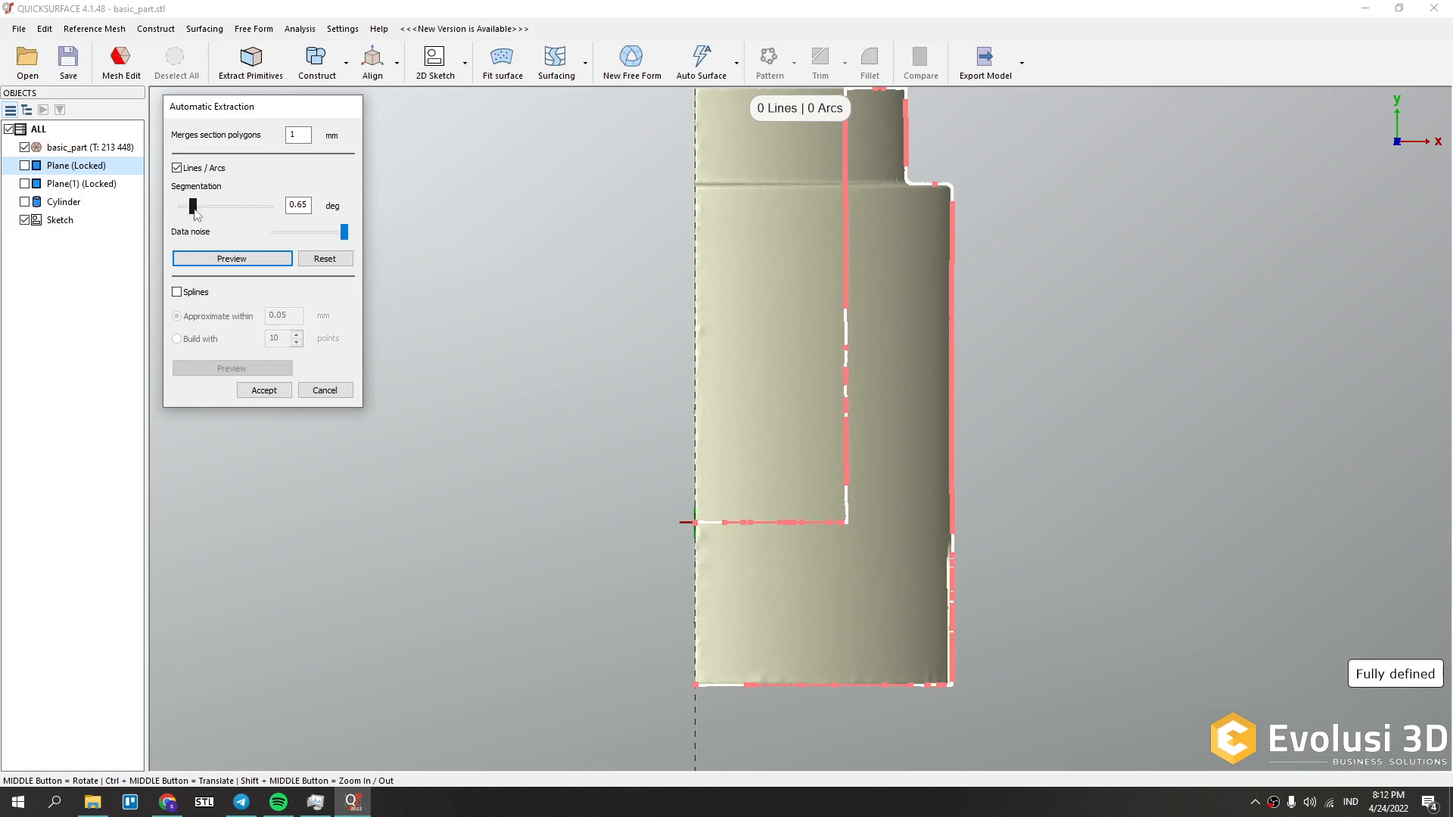
- Set segmentation to 3.3 degrees, reduce data noise to slightly below mid-range, and preview the extracted lines and arcs
drag(196, 212, 243, 210)
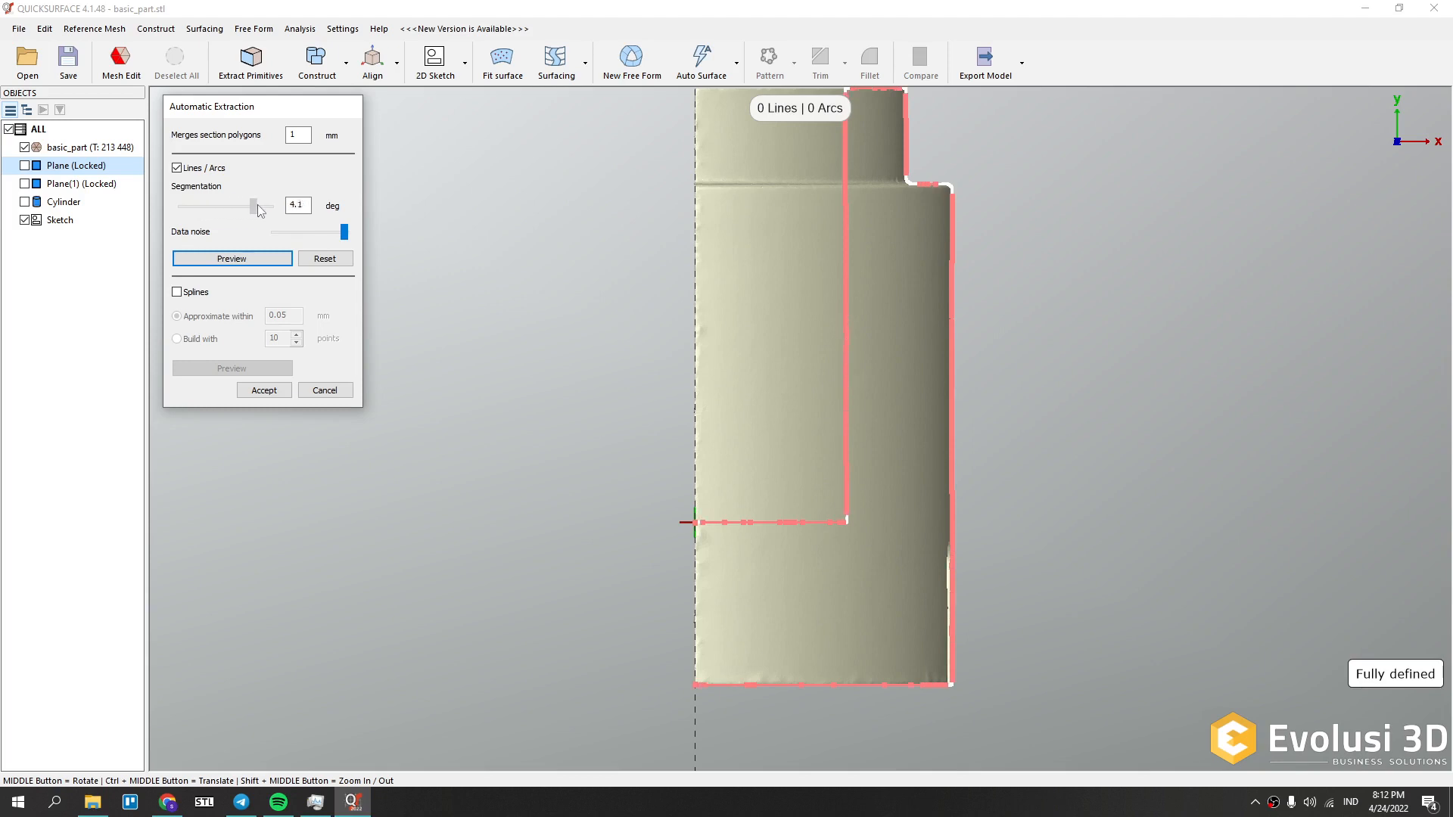
click(337, 230)
drag(319, 248, 302, 263)
click(246, 259)
- Examine the previewed lines and arcs closely at the profile's inner corner and along its lower outer edge
scroll(727, 303, down, 5)
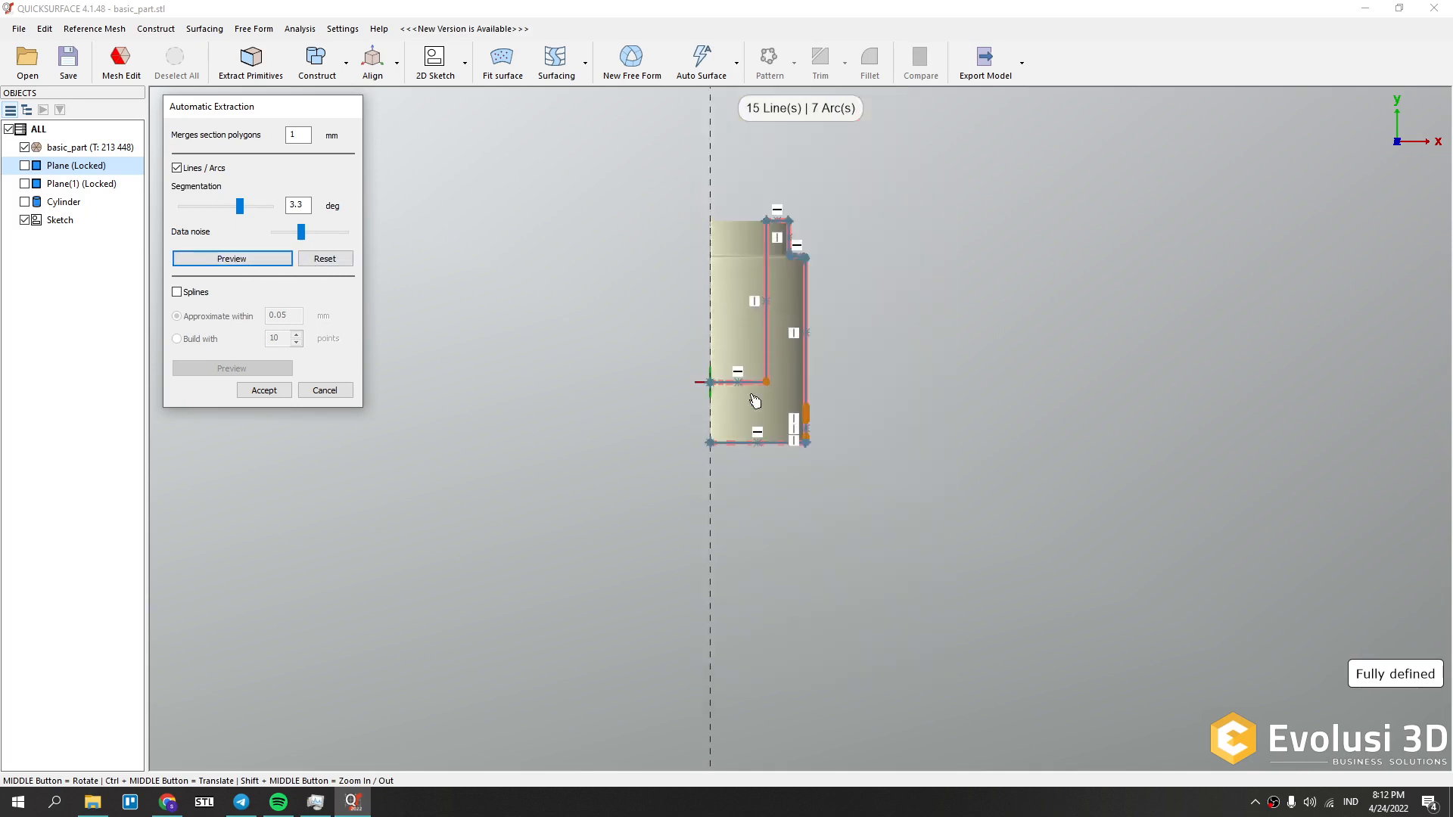
scroll(807, 411, up, 4)
scroll(807, 411, up, 2)
scroll(762, 328, up, 2)
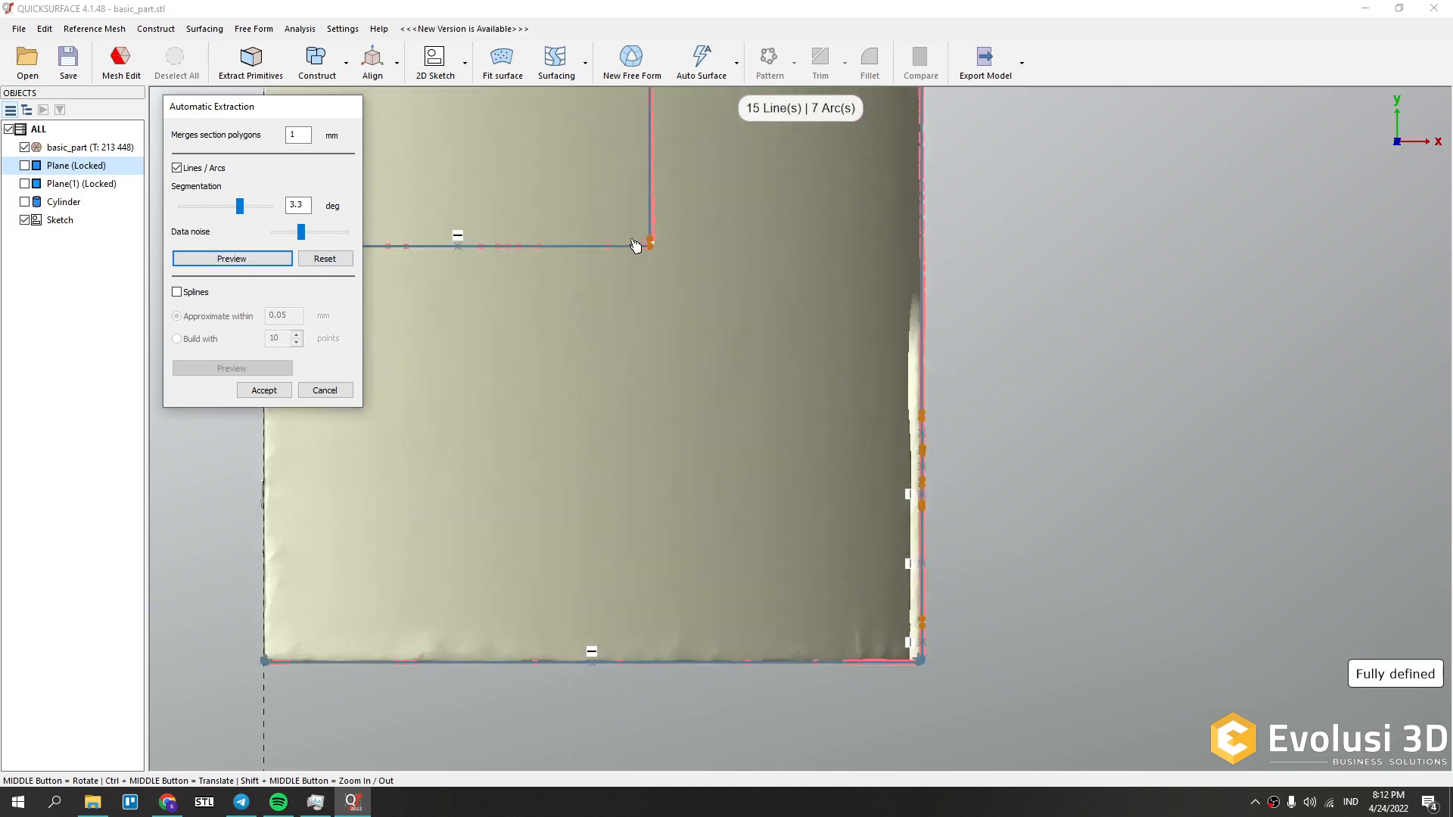
scroll(666, 265, up, 4)
scroll(674, 270, down, 5)
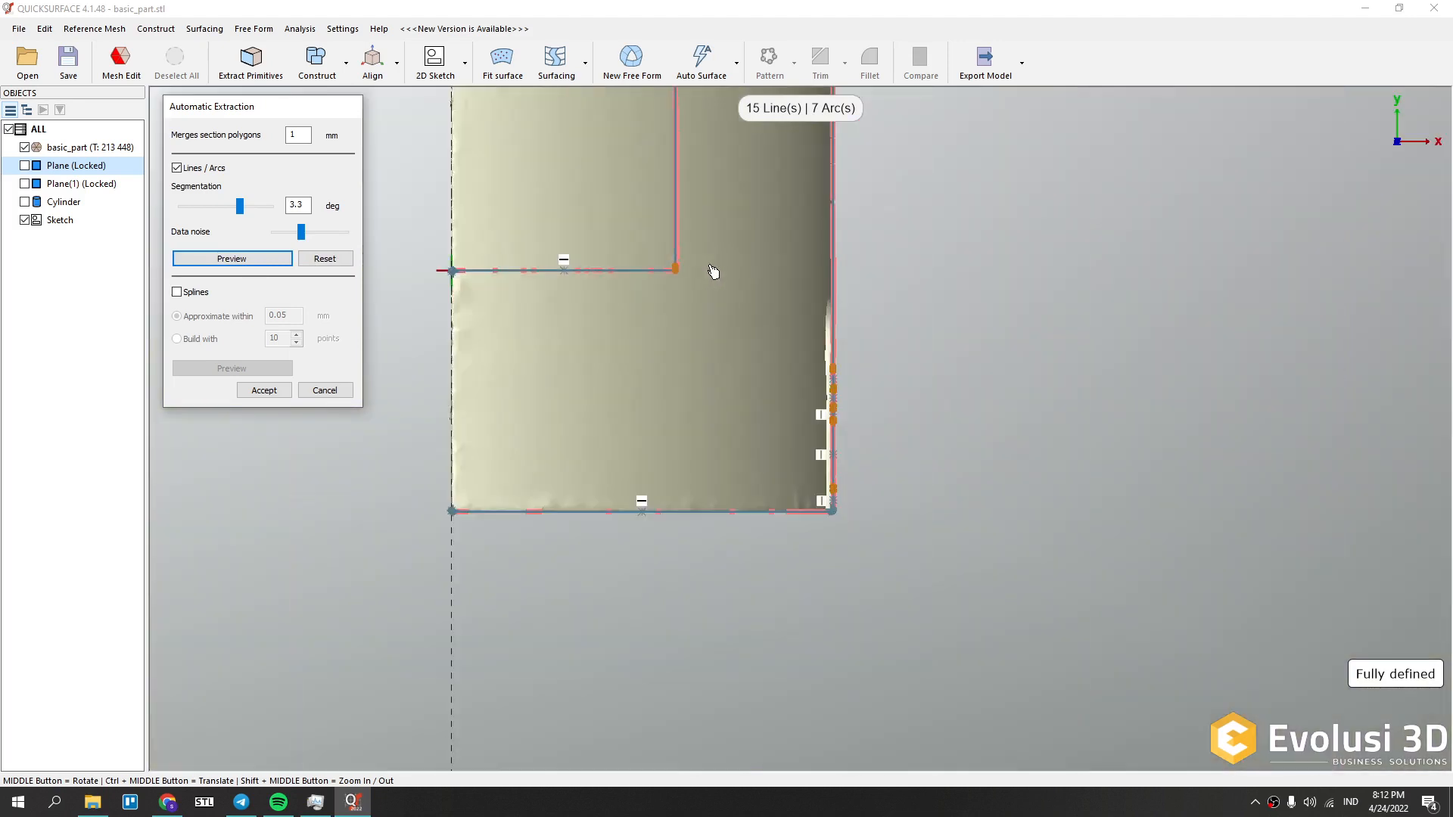
scroll(571, 292, up, 4)
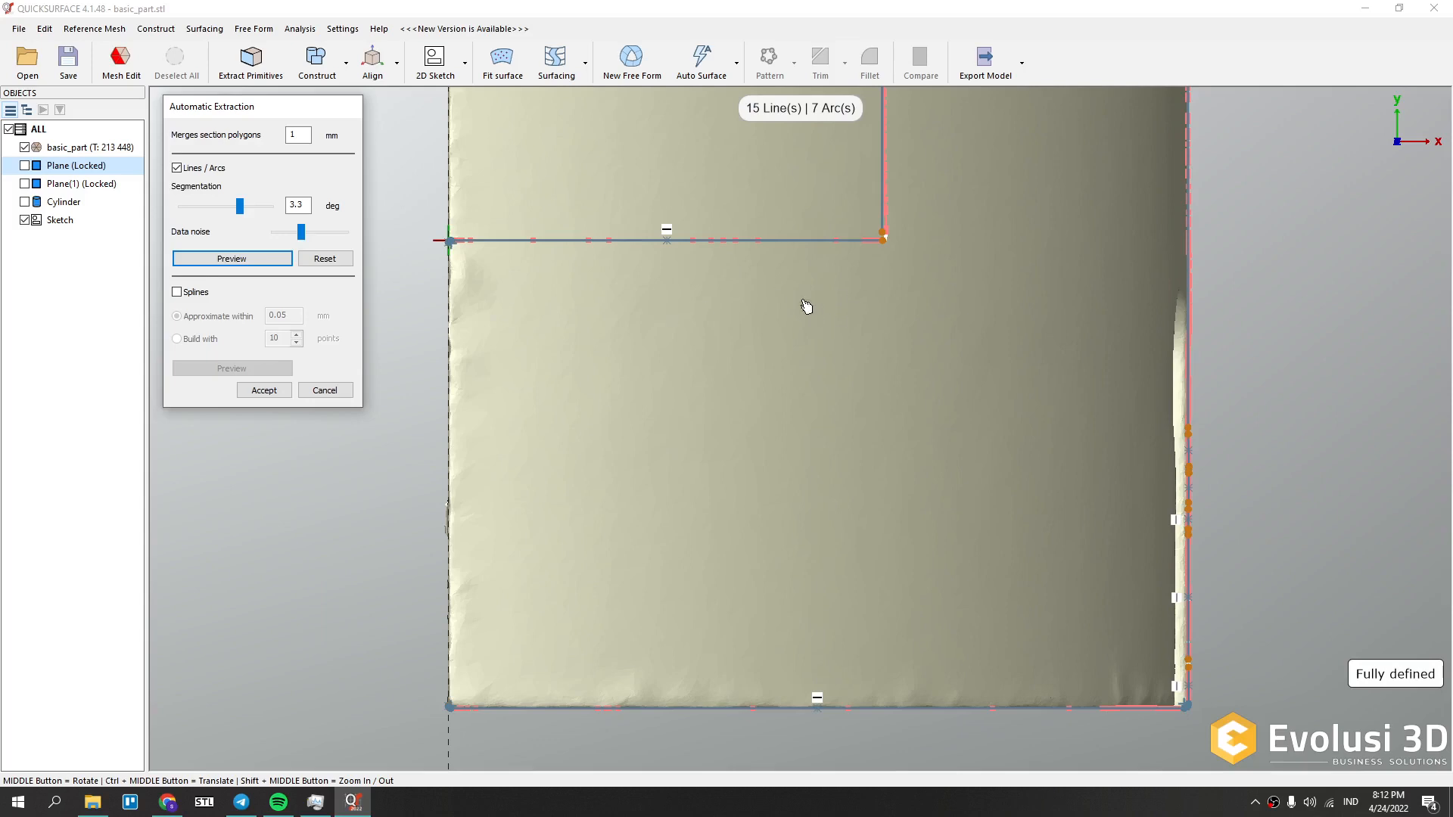
scroll(593, 333, down, 5)
scroll(795, 373, up, 5)
scroll(691, 350, down, 2)
scroll(935, 370, down, 3)
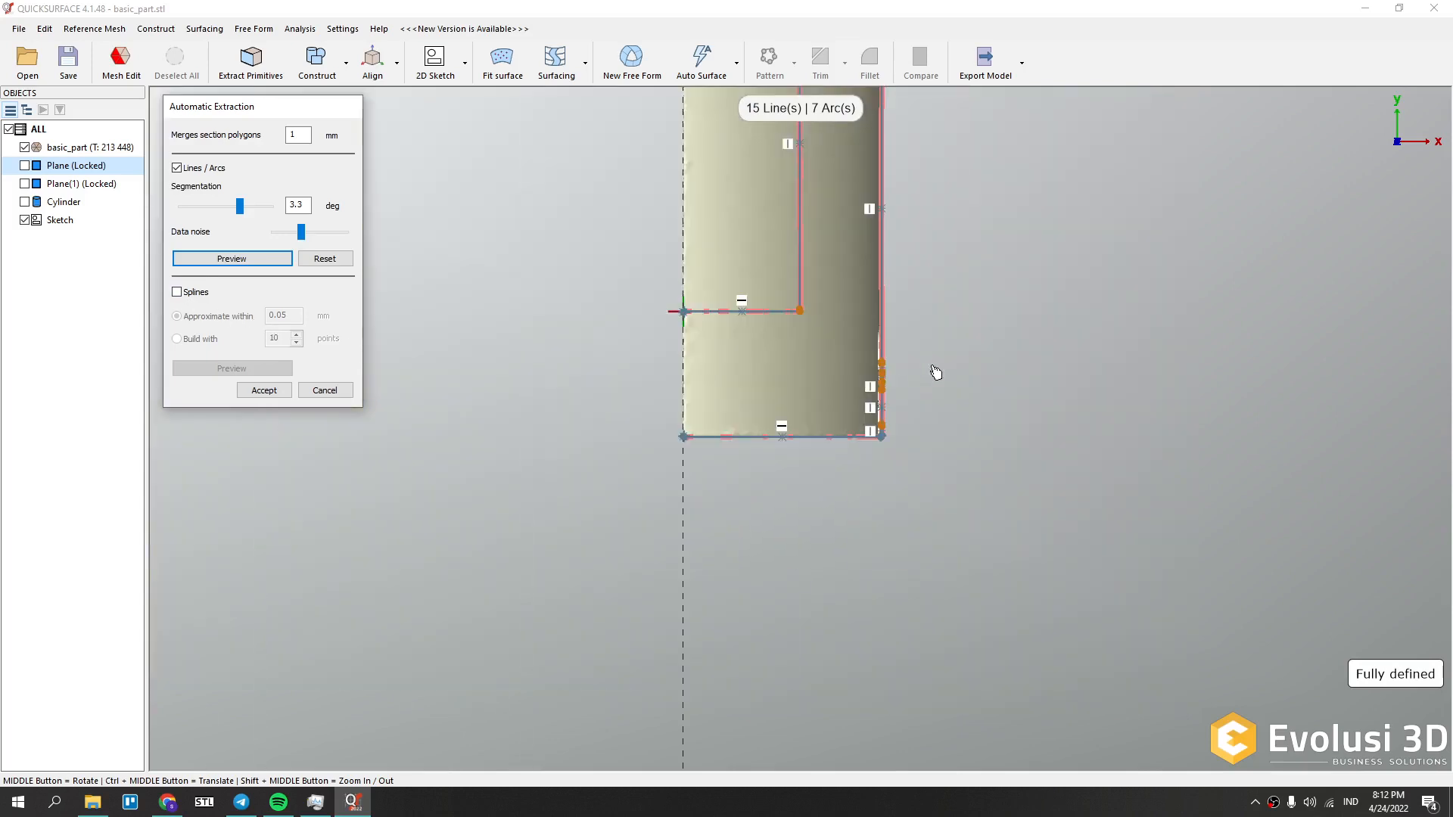
- Review the previewed profile from its stepped upper end to its base and accept the extracted lines and arcs
scroll(765, 544, down, 2)
scroll(800, 197, up, 3)
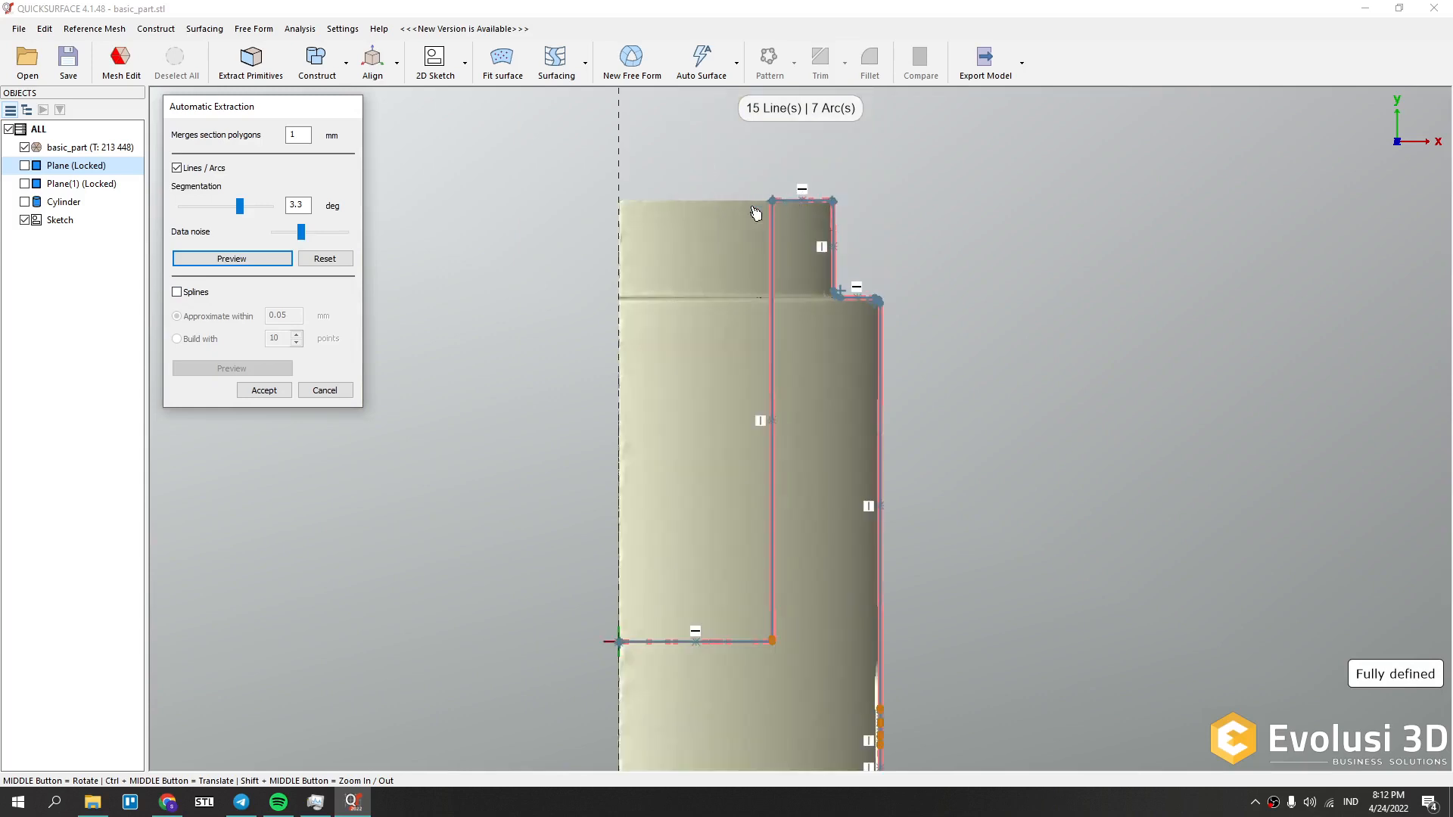
scroll(796, 272, down, 2)
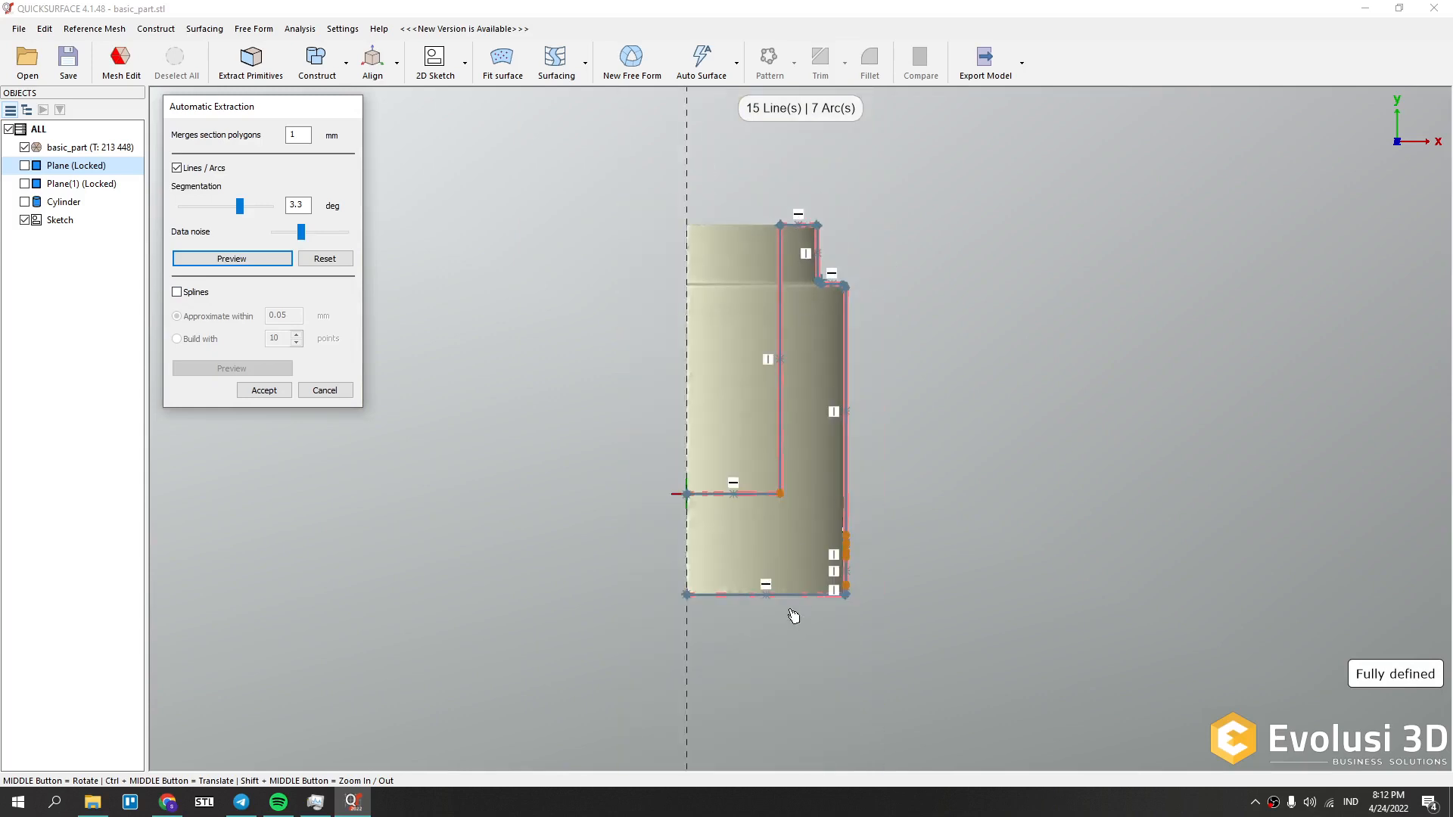
scroll(798, 617, up, 3)
scroll(808, 617, down, 2)
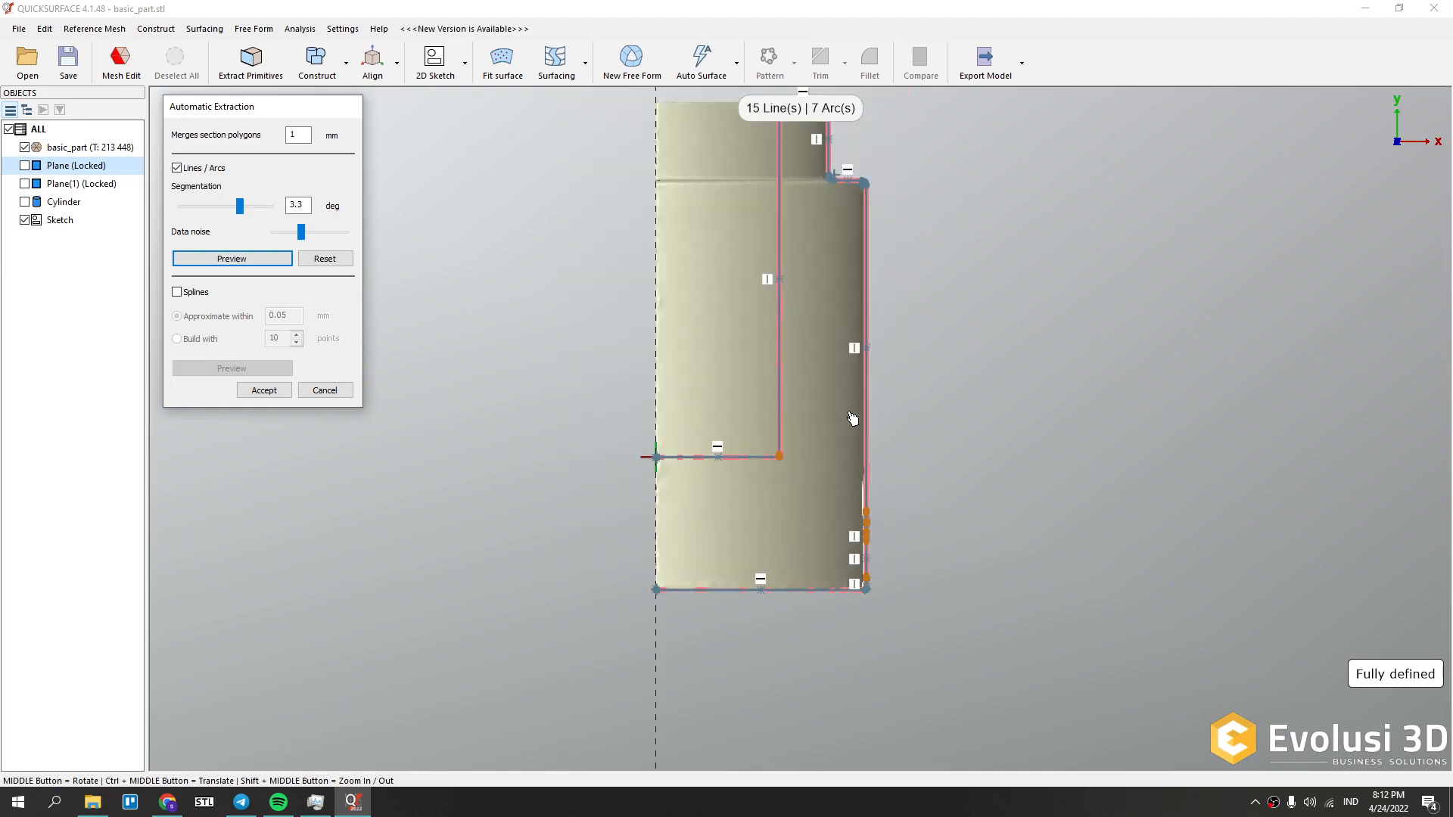
scroll(849, 563, down, 2)
scroll(832, 287, up, 3)
scroll(840, 302, down, 3)
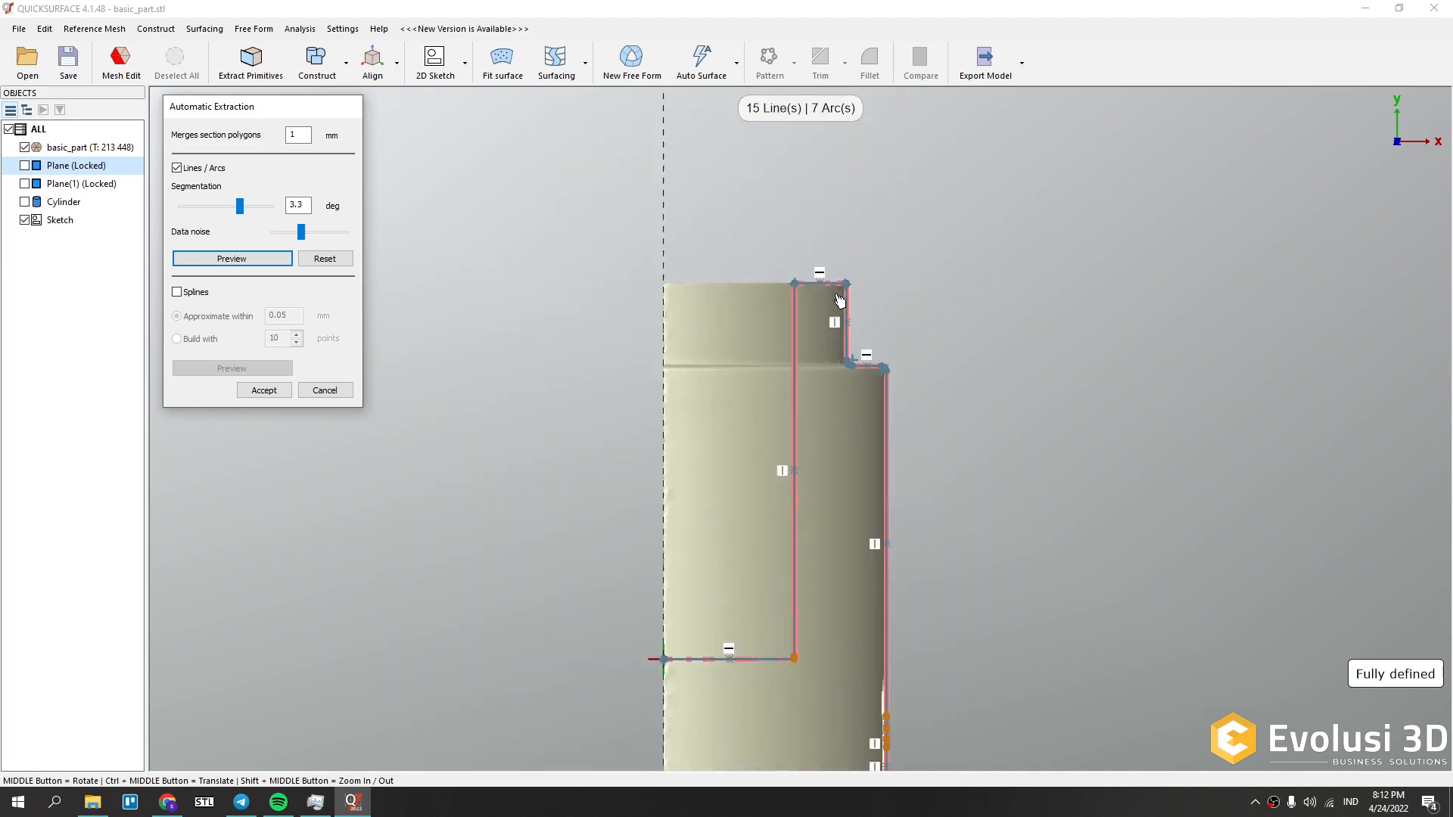
scroll(842, 523, up, 1)
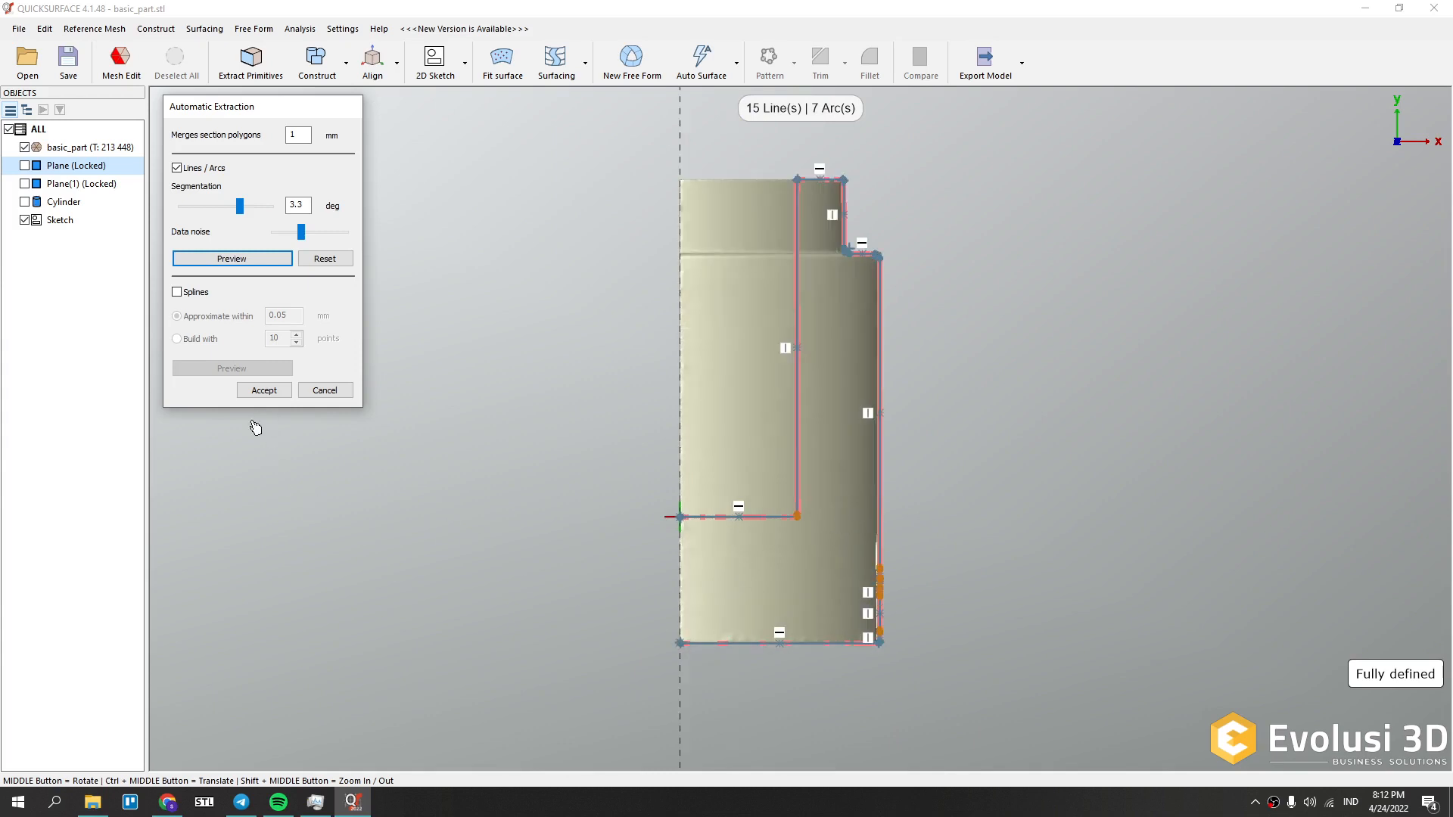
click(264, 390)
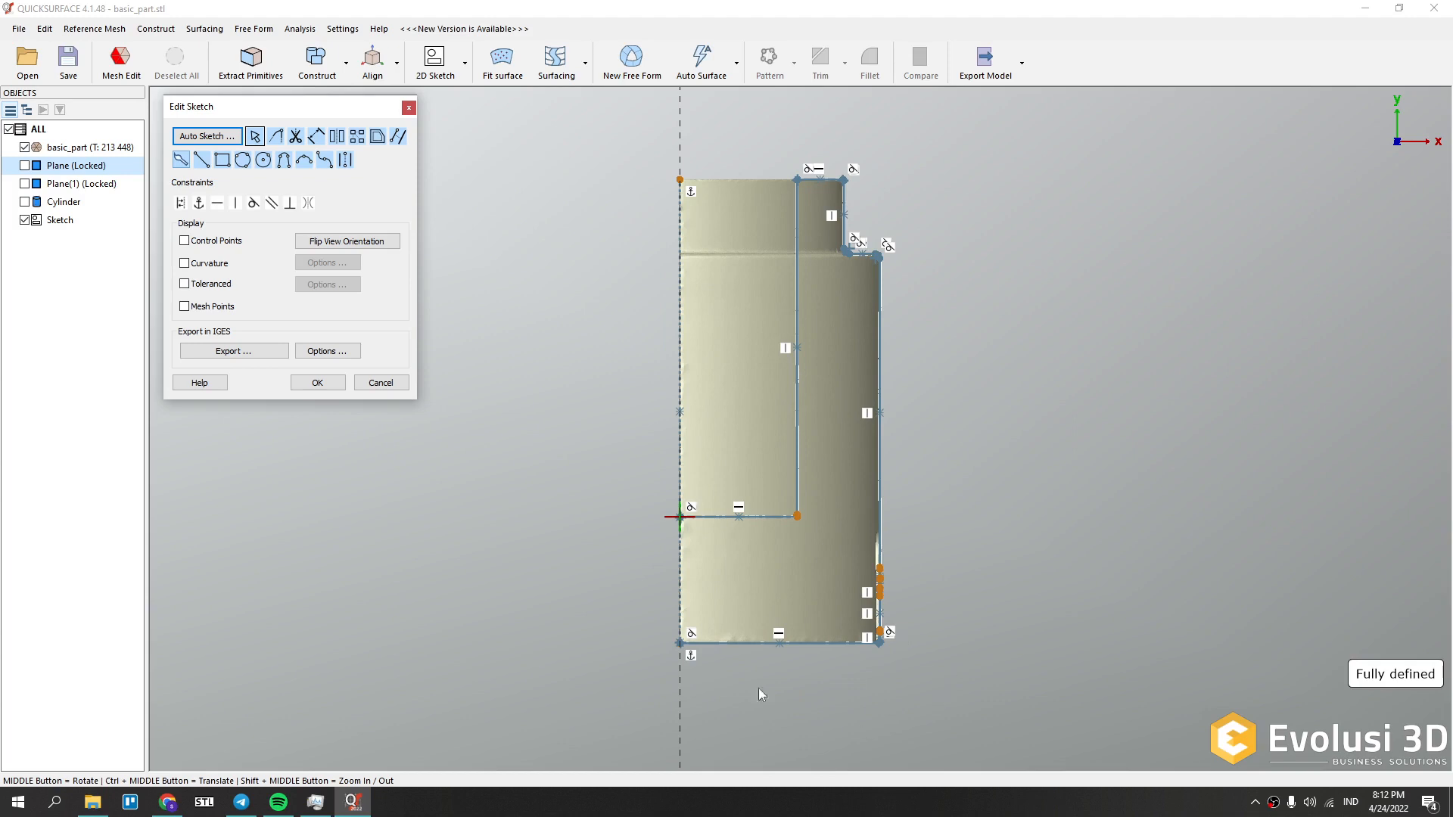
- Check the extracted curves of the inner bore wall, the bore floor and the outer wall one by one
scroll(835, 538, up, 3)
click(755, 438)
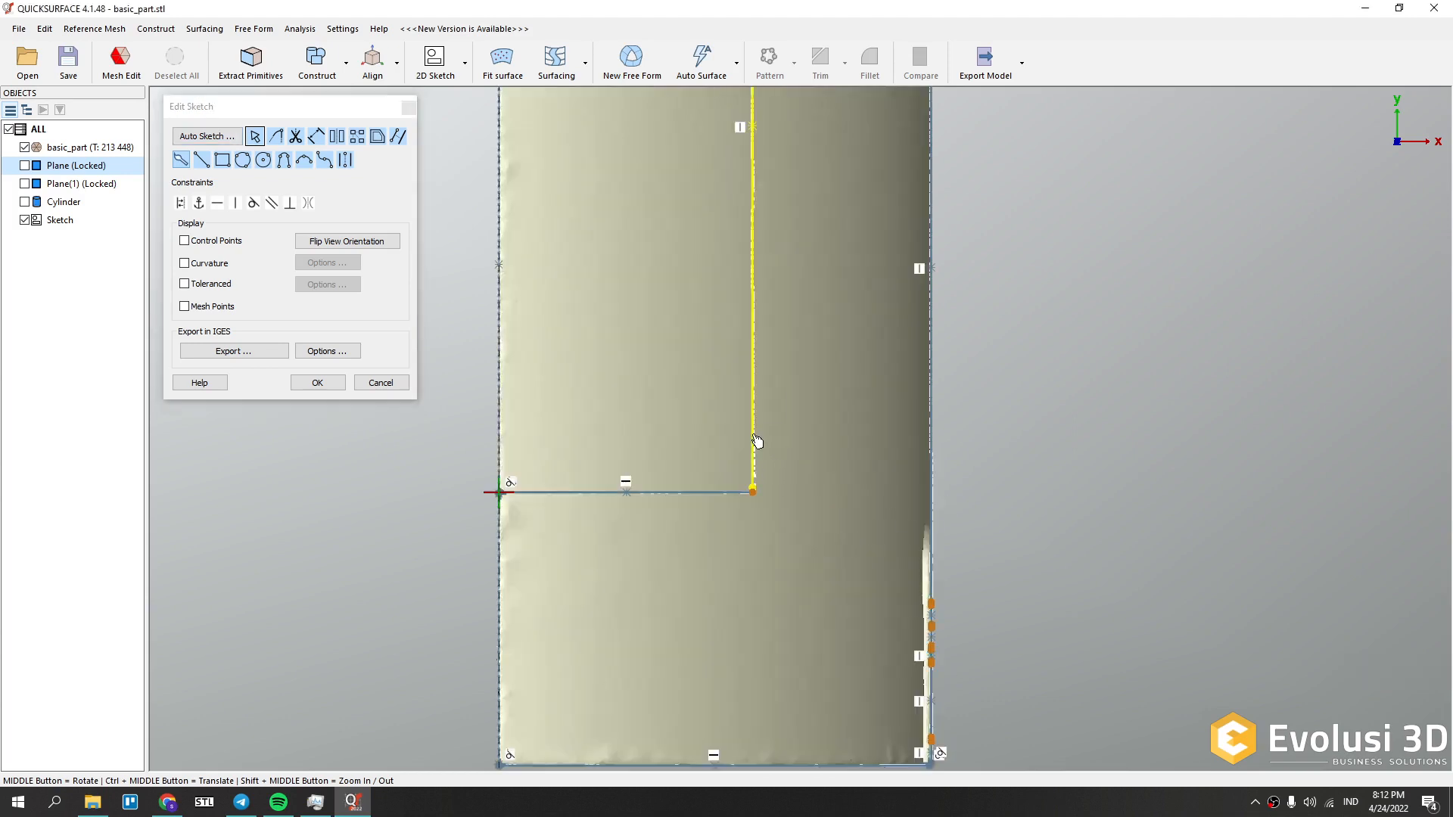
scroll(790, 451, down, 3)
click(722, 476)
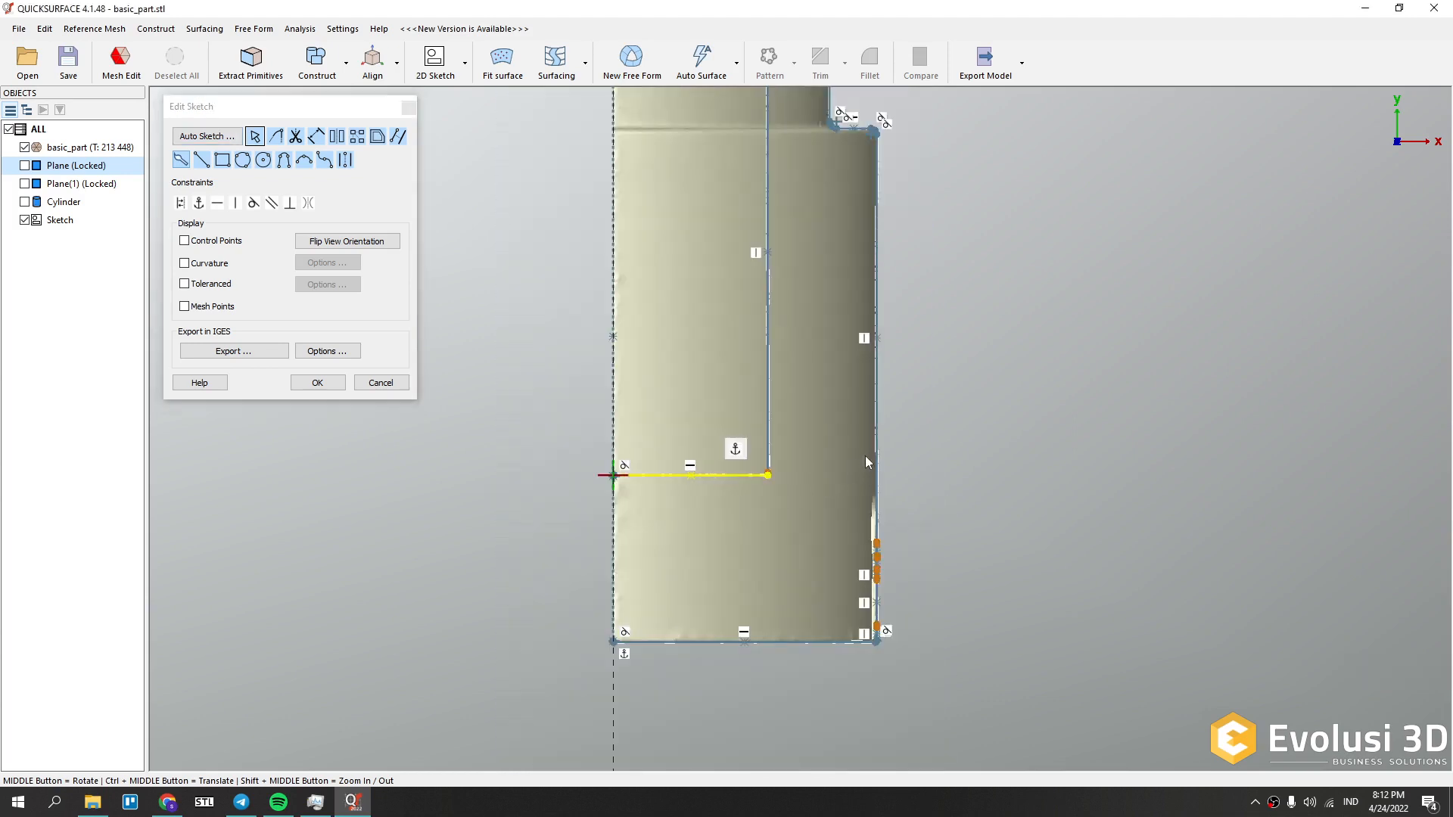
click(878, 457)
scroll(718, 675, up, 3)
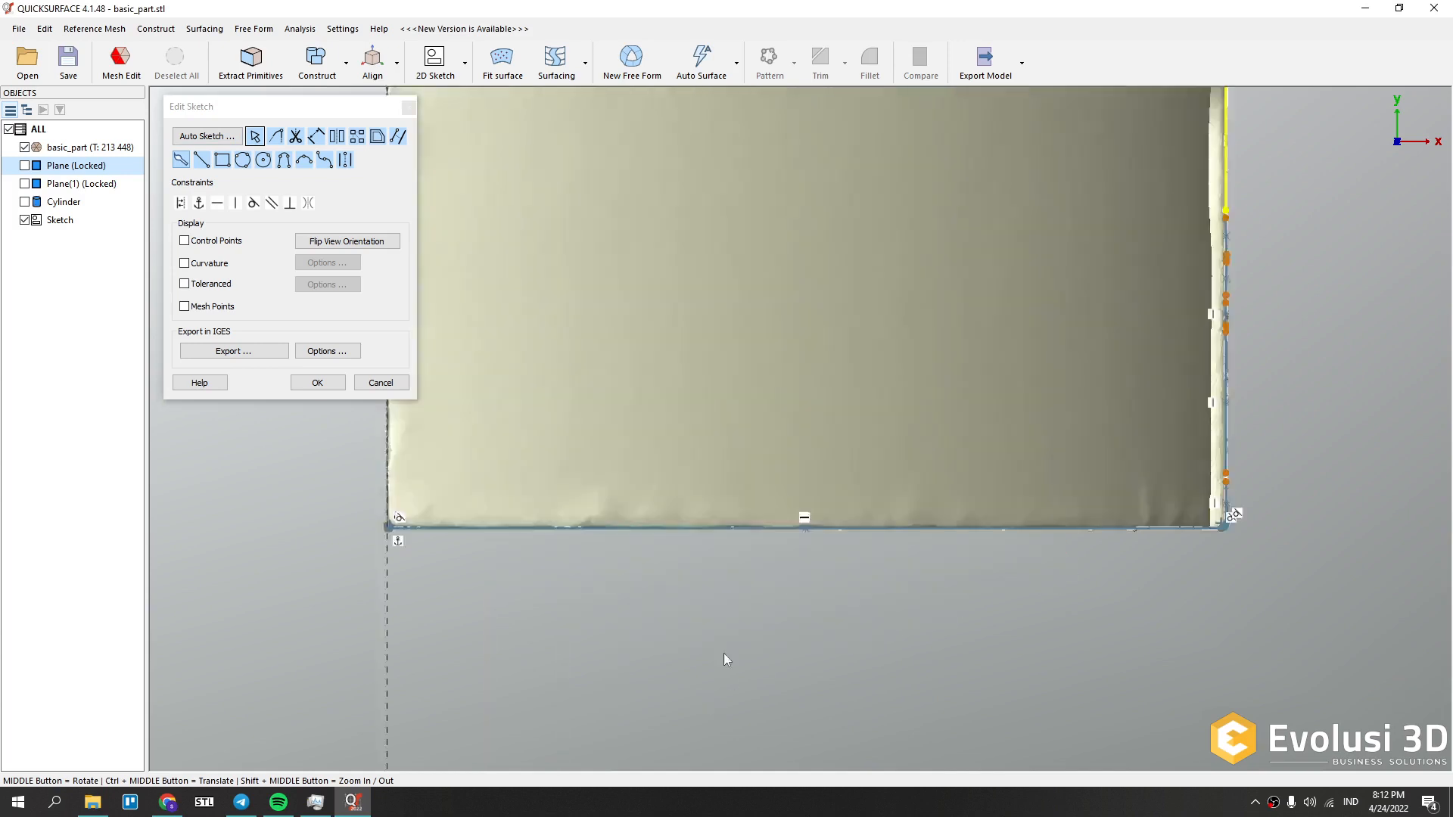
scroll(720, 569, down, 4)
- Delete the horizontal line along the profile's bottom edge
scroll(722, 545, up, 2)
click(722, 519)
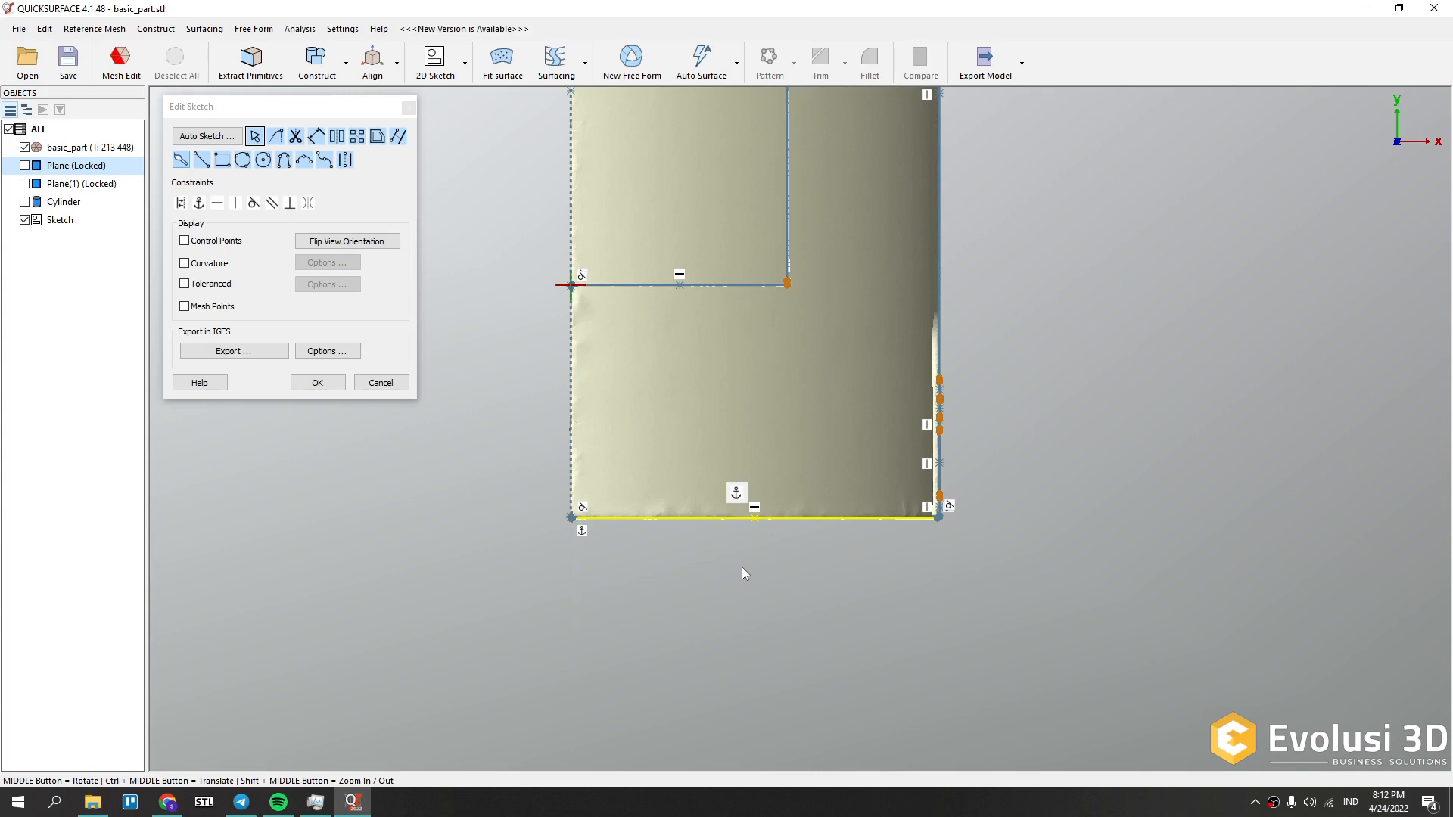
click(729, 555)
scroll(720, 528, up, 3)
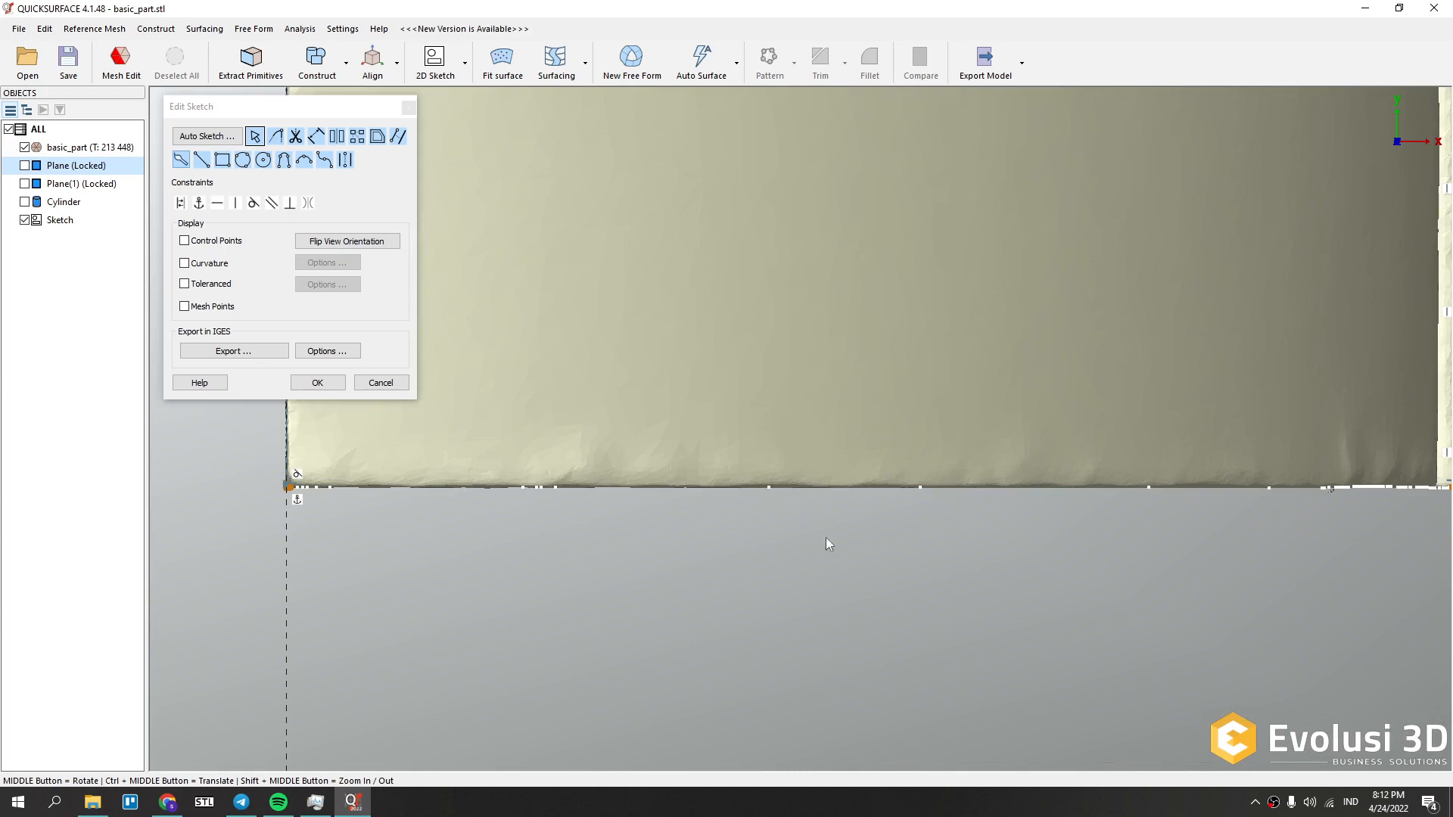
scroll(874, 611, down, 5)
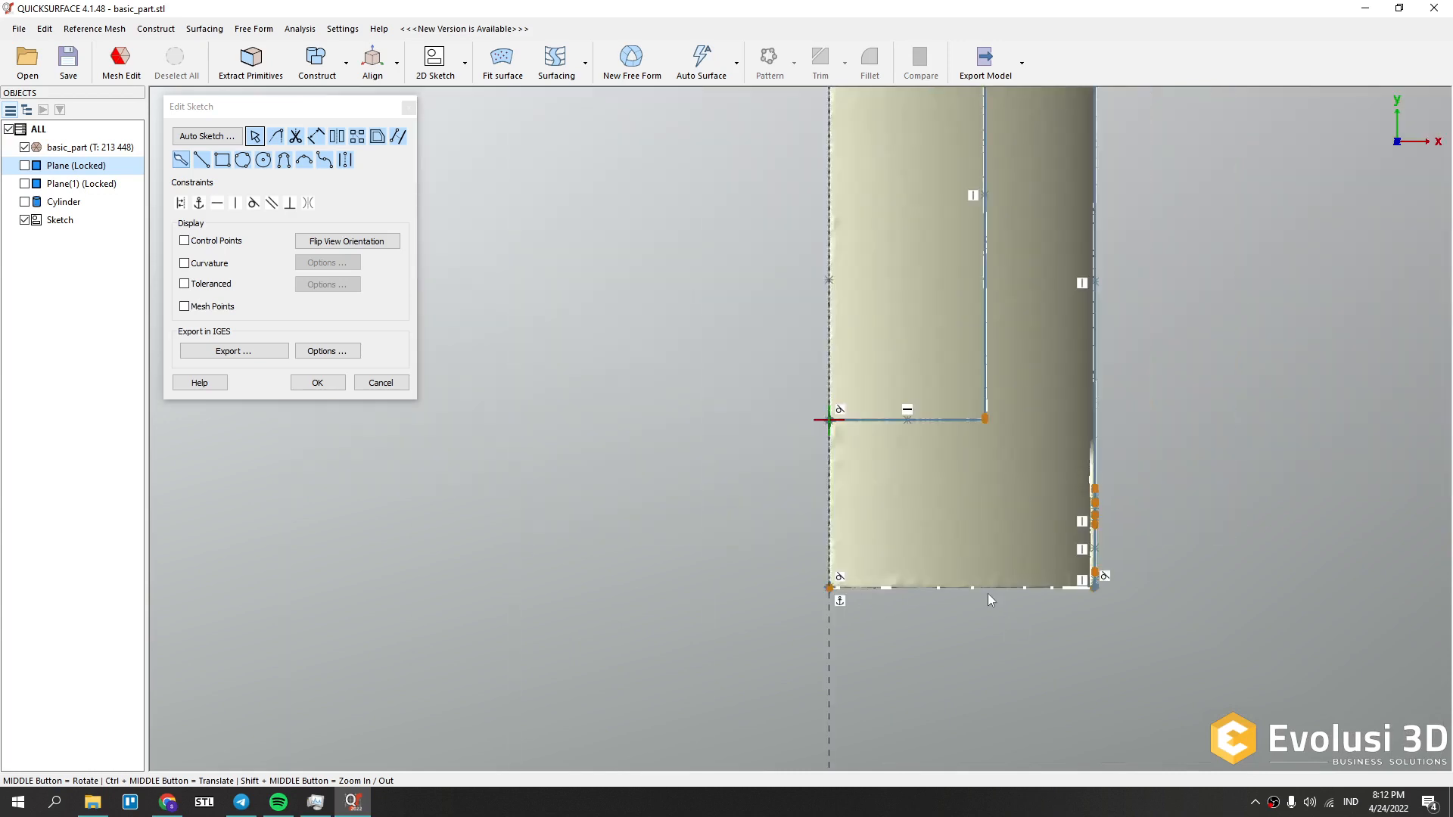
scroll(988, 593, down, 3)
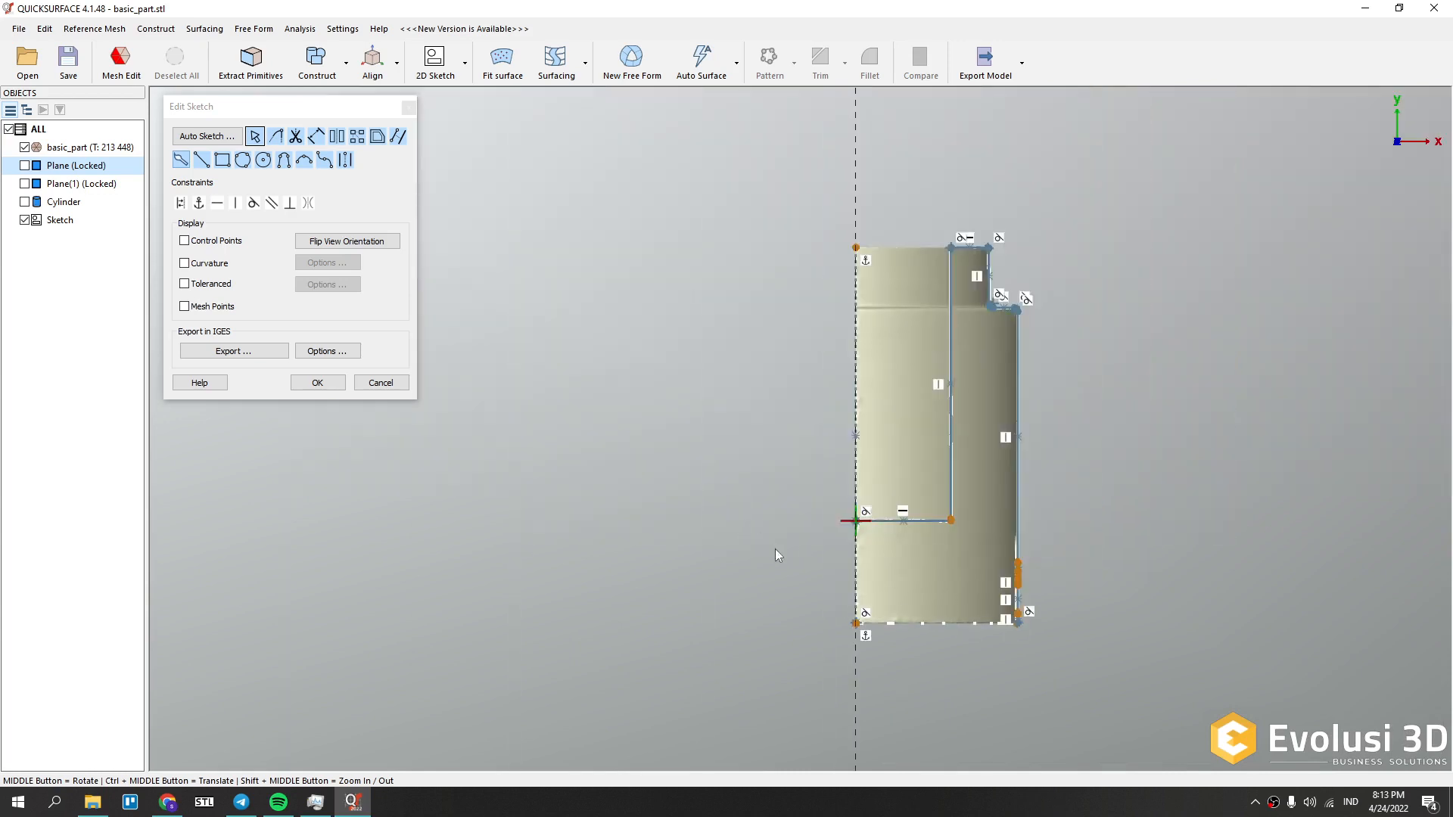
scroll(972, 669, up, 6)
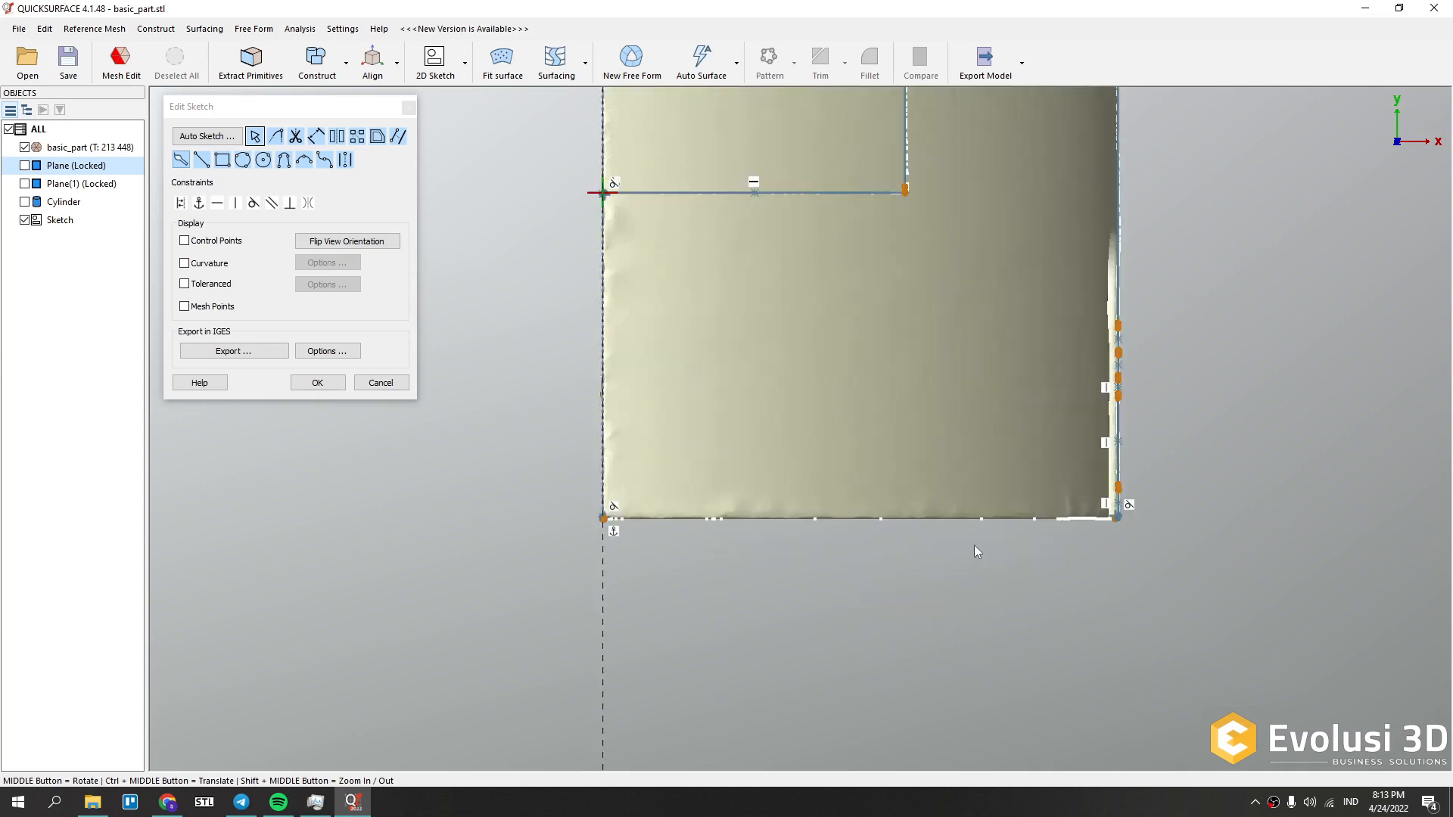
scroll(938, 556, down, 3)
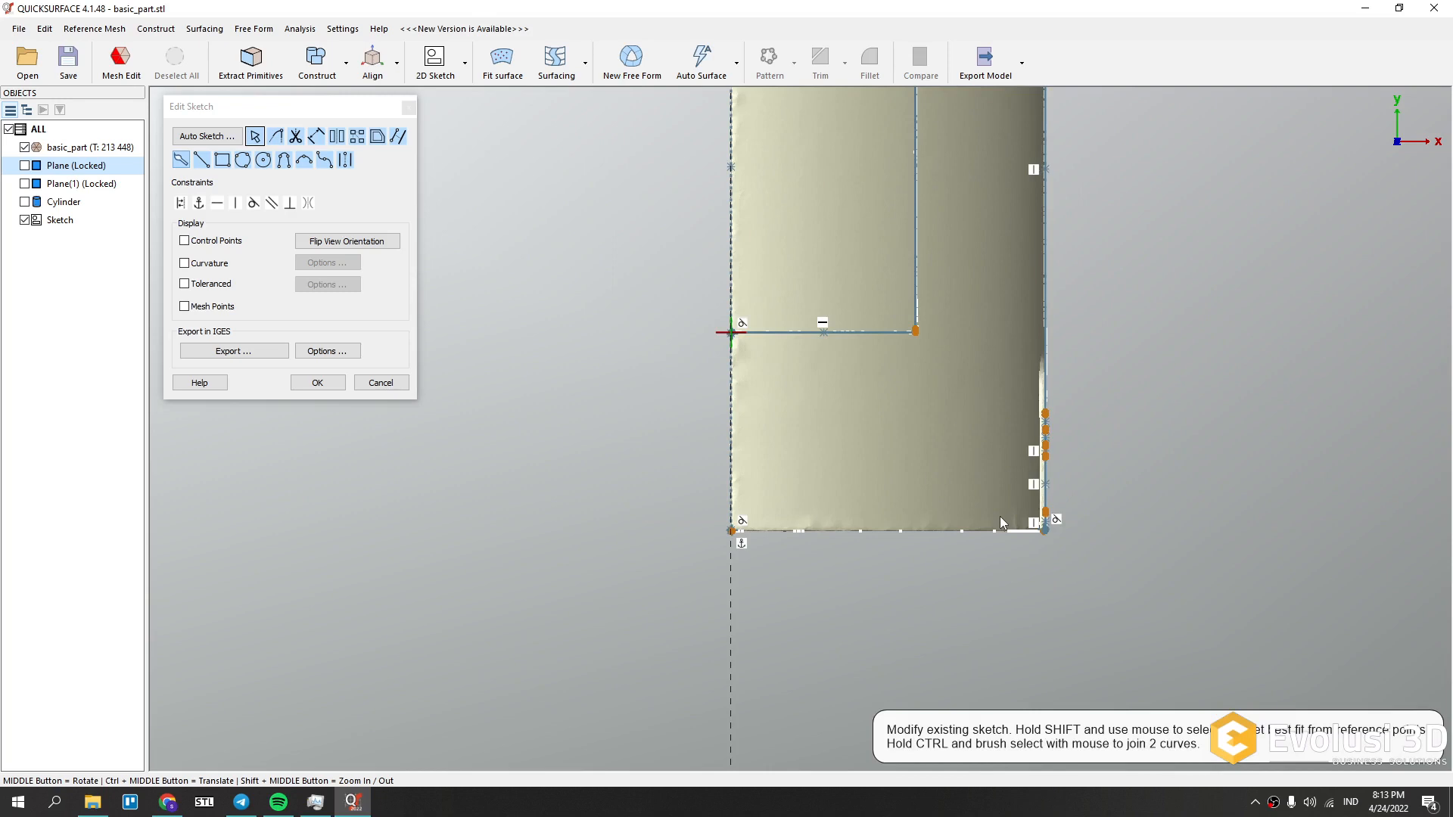
- Fit a new horizontal line through the section points of the bottom edge and extend its inner end toward the revolve axis
mouse_move(1001, 520)
mouse_down()
mouse_move(997, 546)
mouse_move(945, 571)
mouse_move(852, 572)
mouse_move(773, 558)
mouse_move(769, 519)
mouse_up()
click(856, 525)
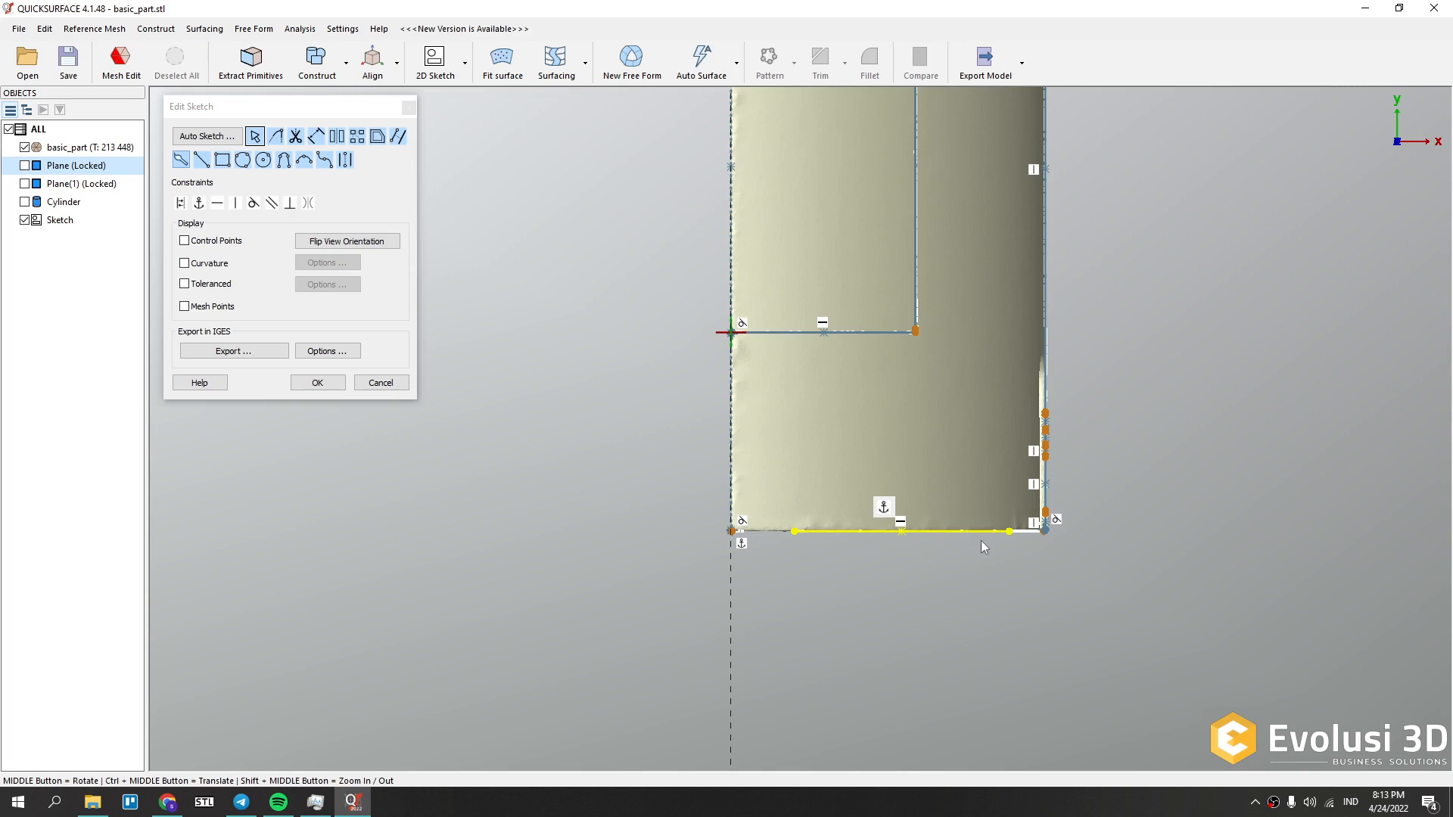
scroll(989, 540, up, 3)
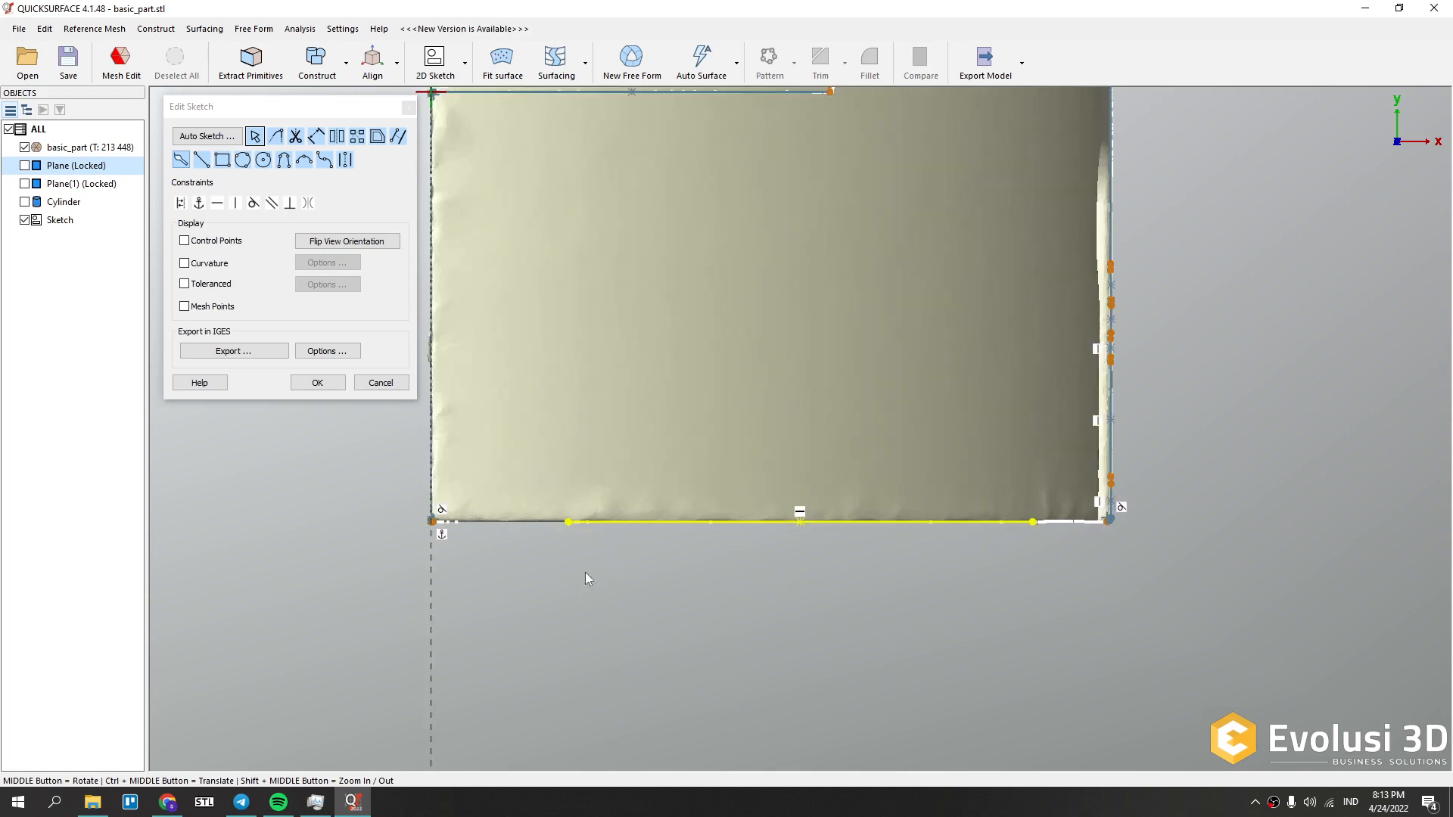
drag(569, 532, 463, 527)
scroll(657, 619, down, 5)
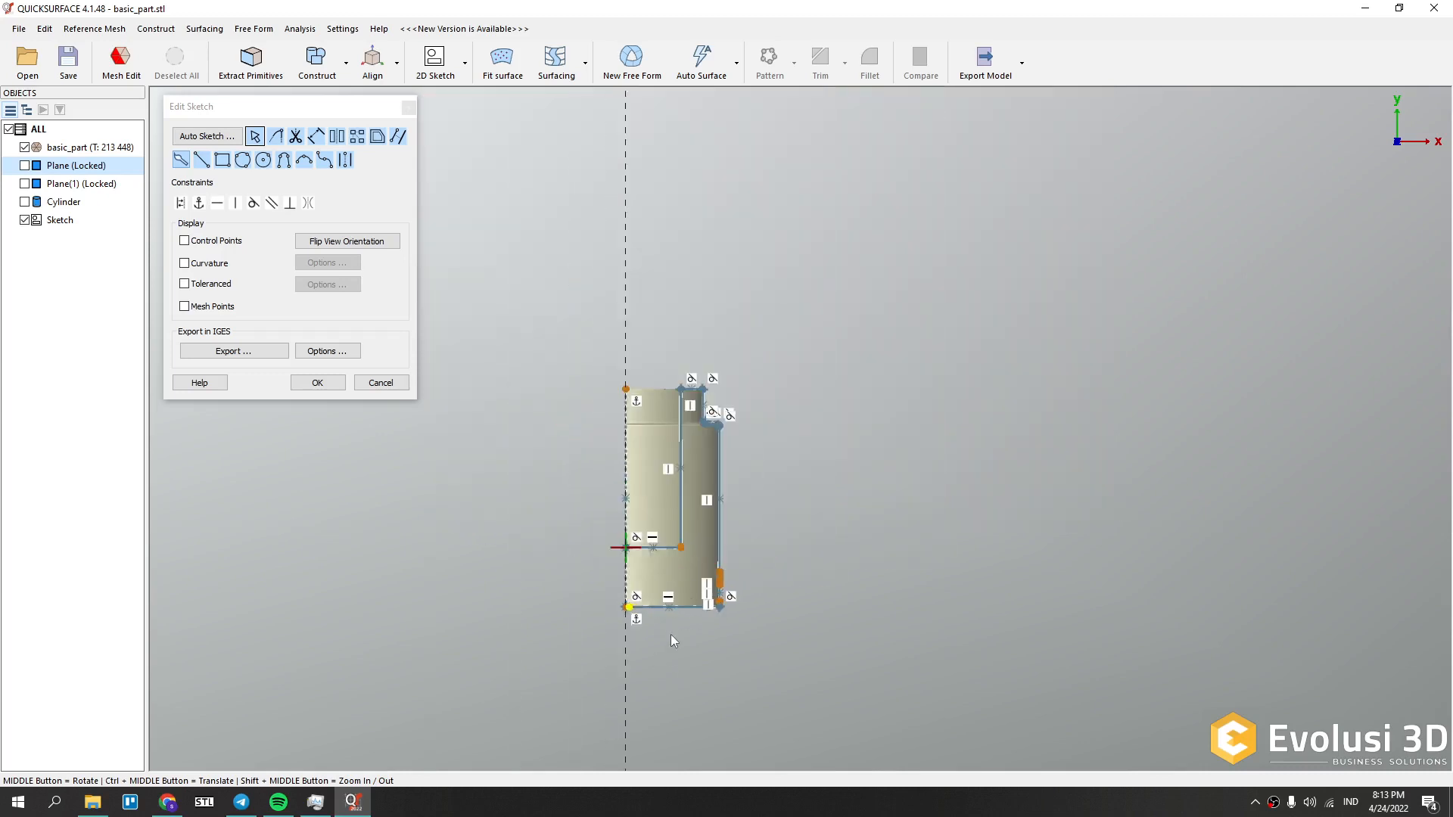
scroll(670, 634, up, 4)
scroll(686, 631, down, 3)
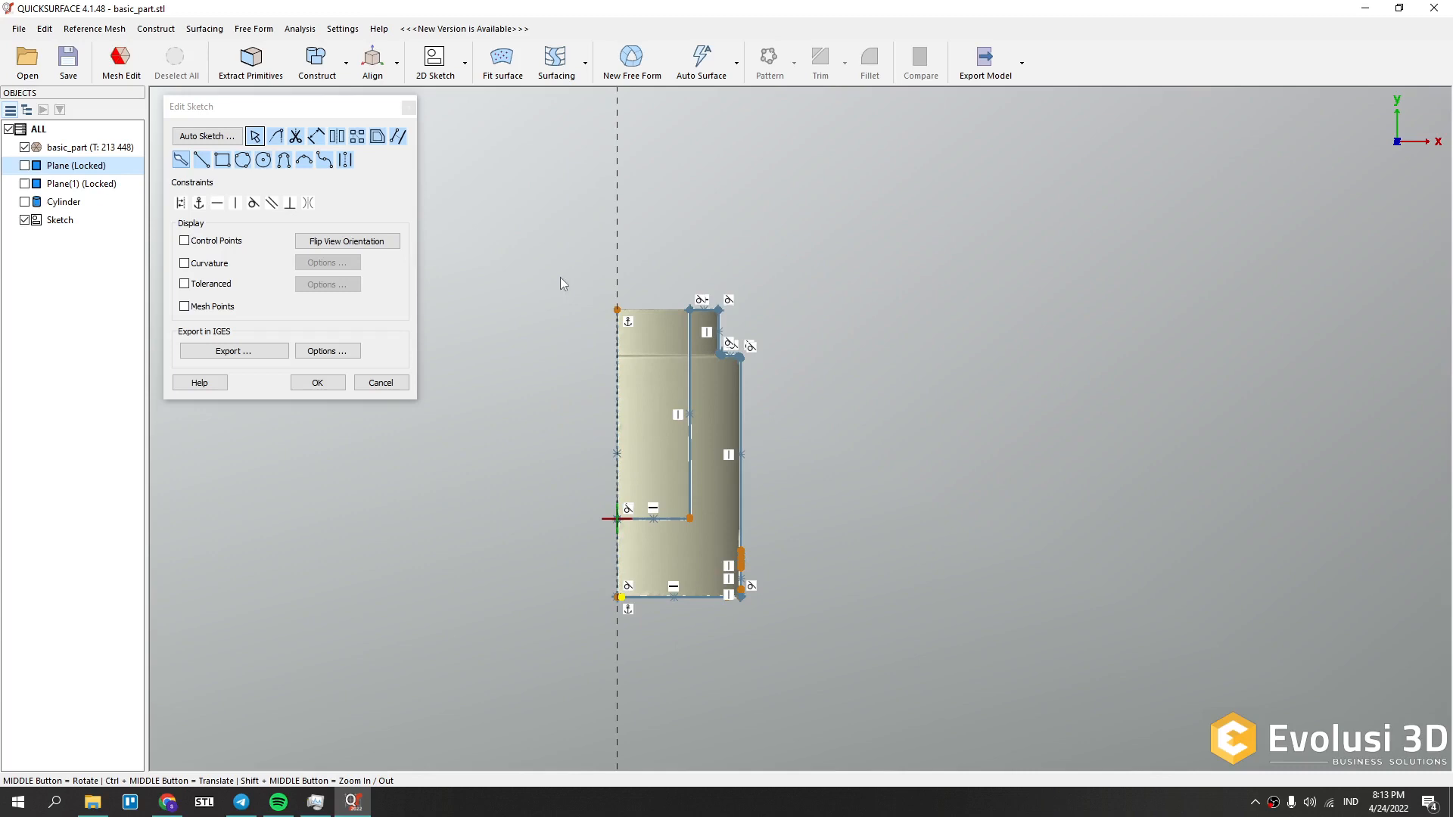
scroll(666, 617, up, 3)
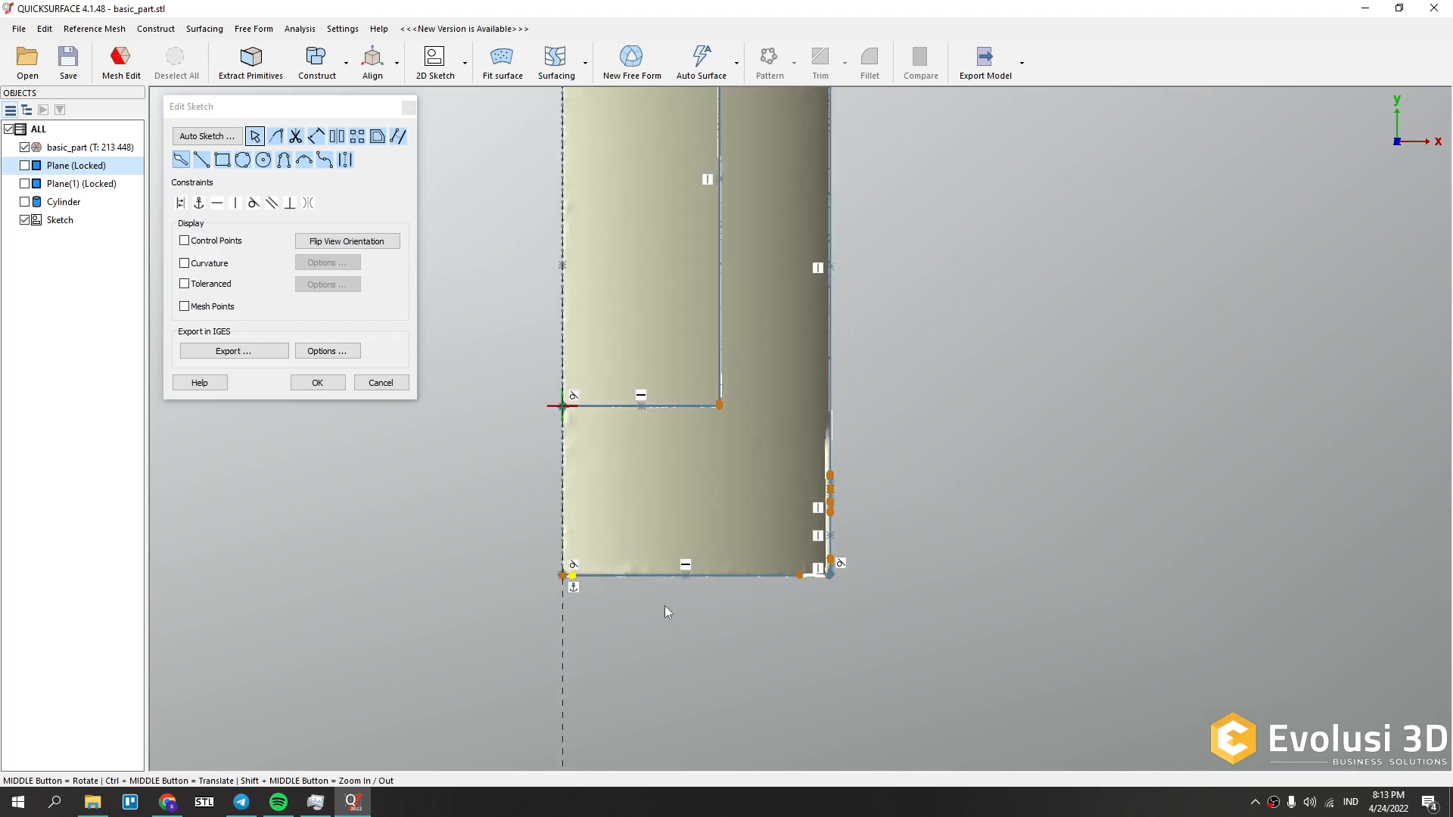
scroll(707, 591, down, 4)
- Delete all extracted curves of the half profile, leaving only the section's reference points in the sketch
mouse_move(583, 318)
mouse_down()
mouse_move(713, 455)
mouse_move(826, 623)
mouse_up()
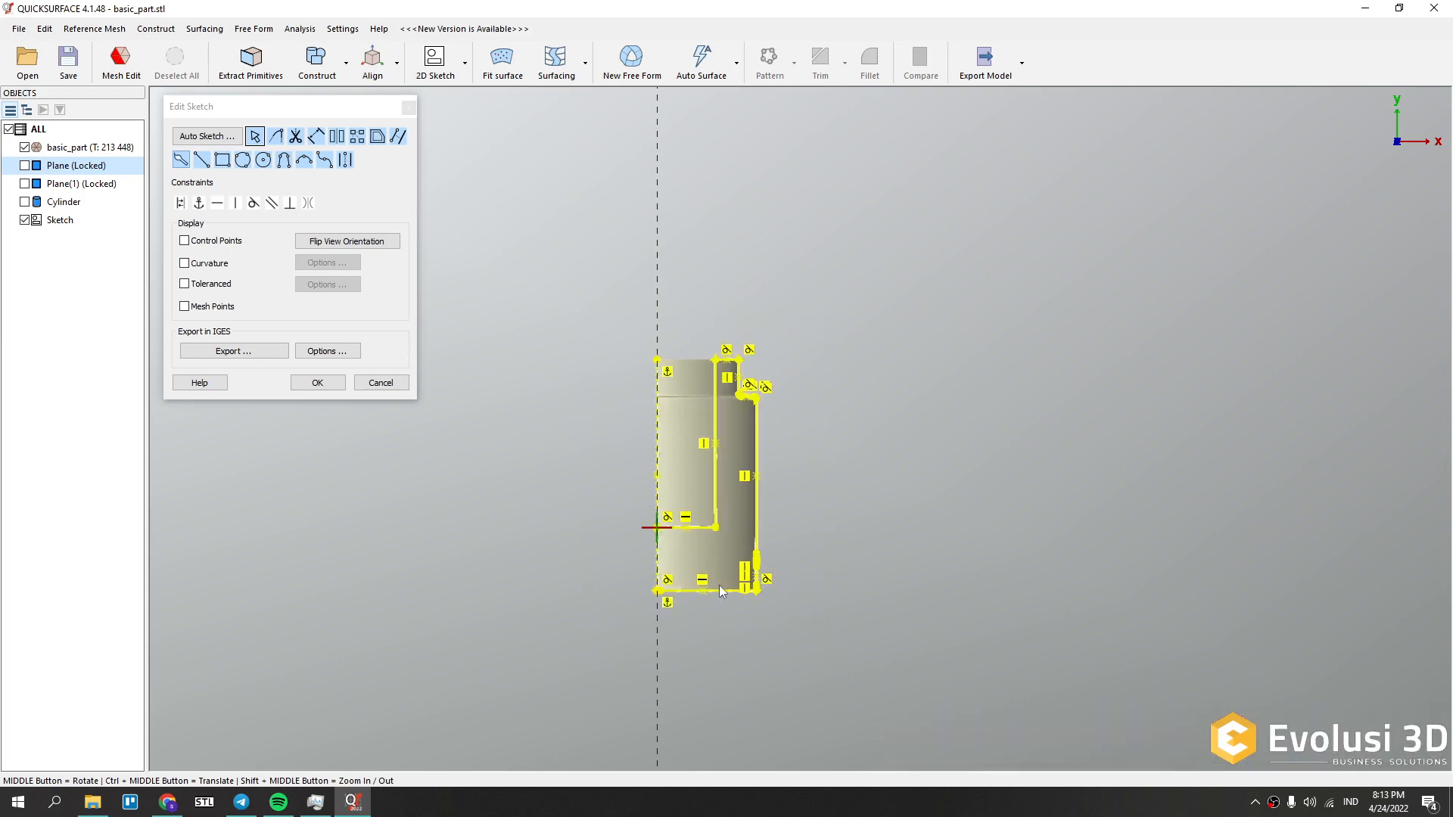
scroll(732, 627, up, 2)
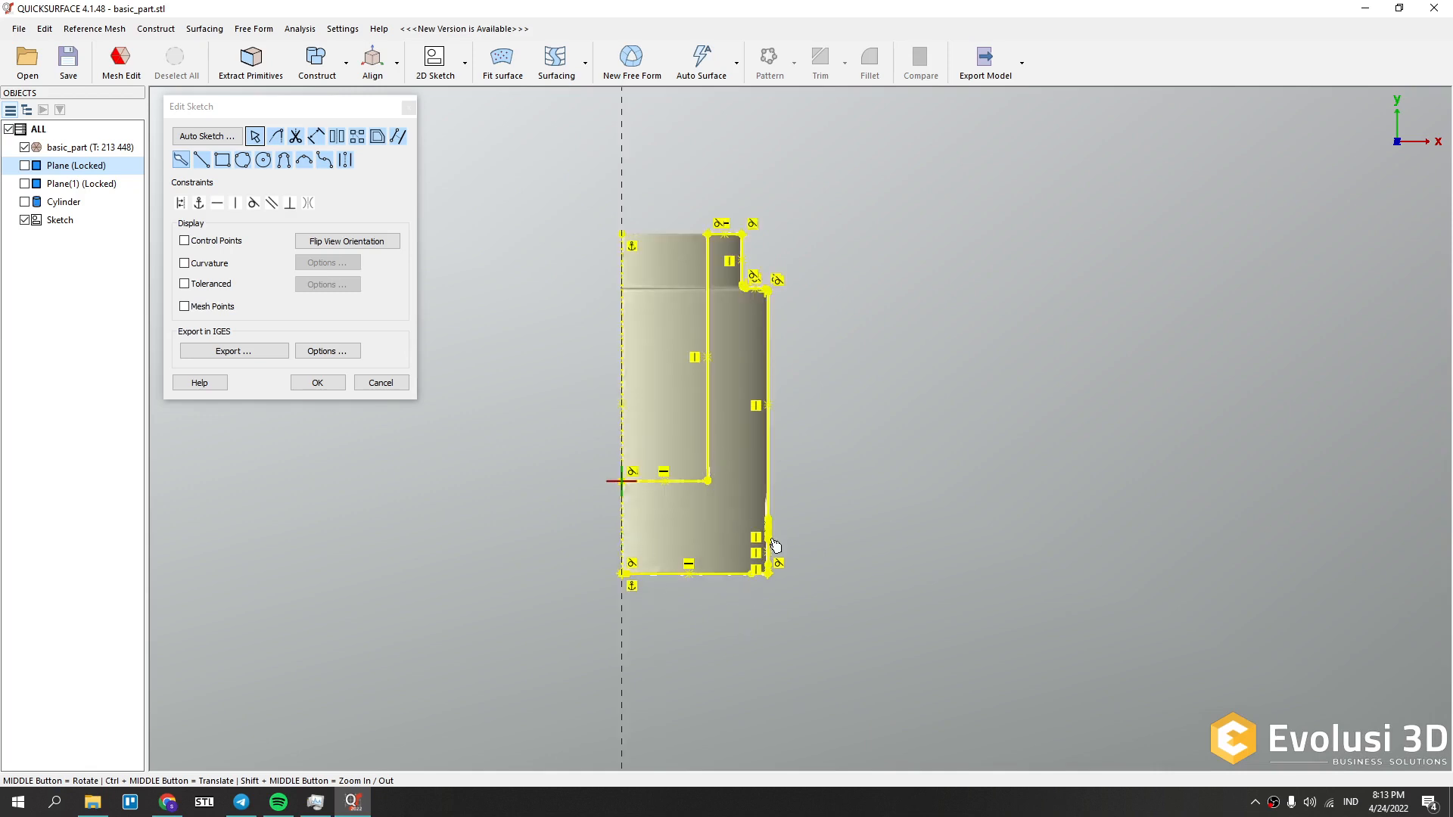
click(666, 584)
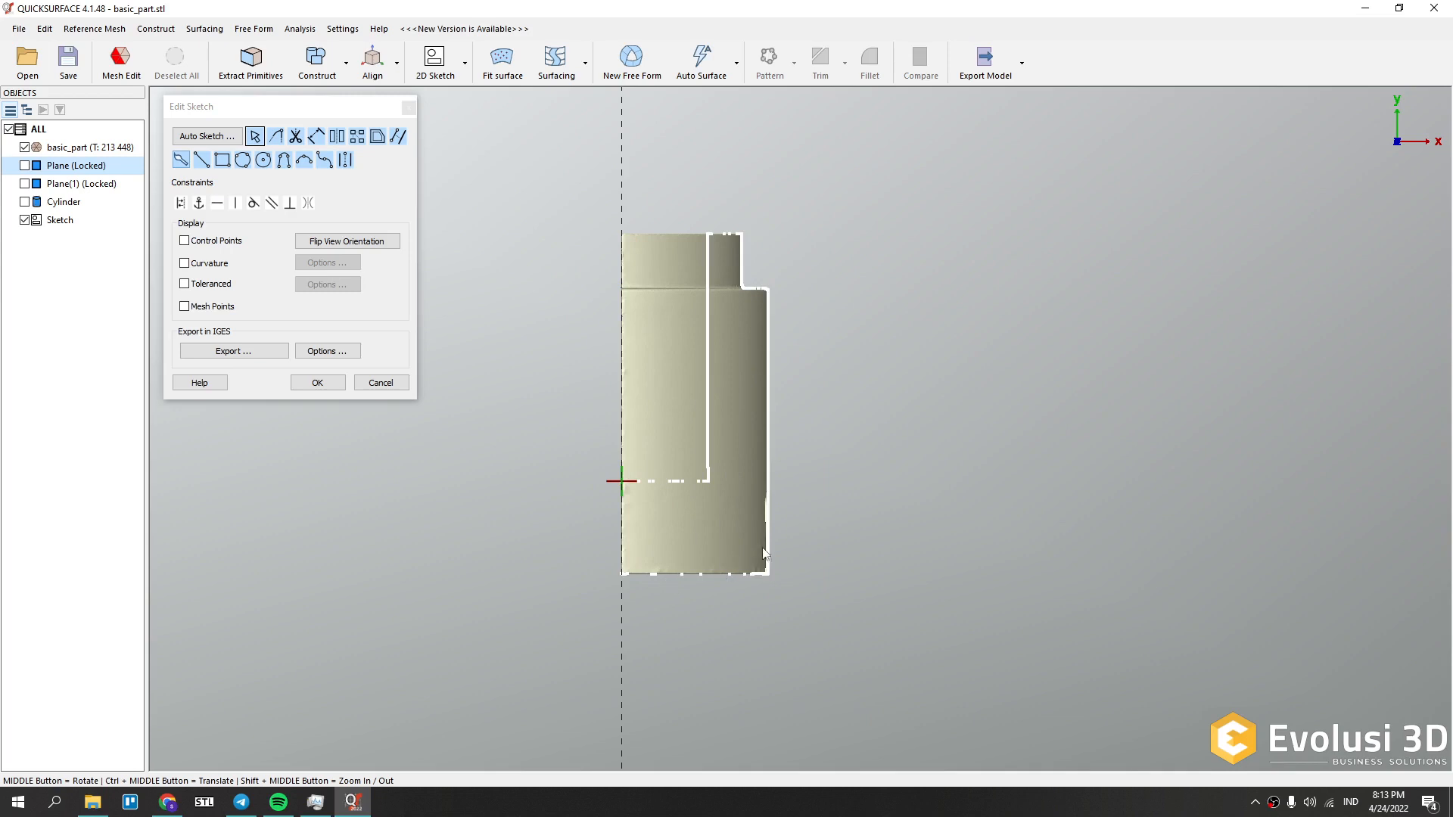
scroll(696, 325, up, 3)
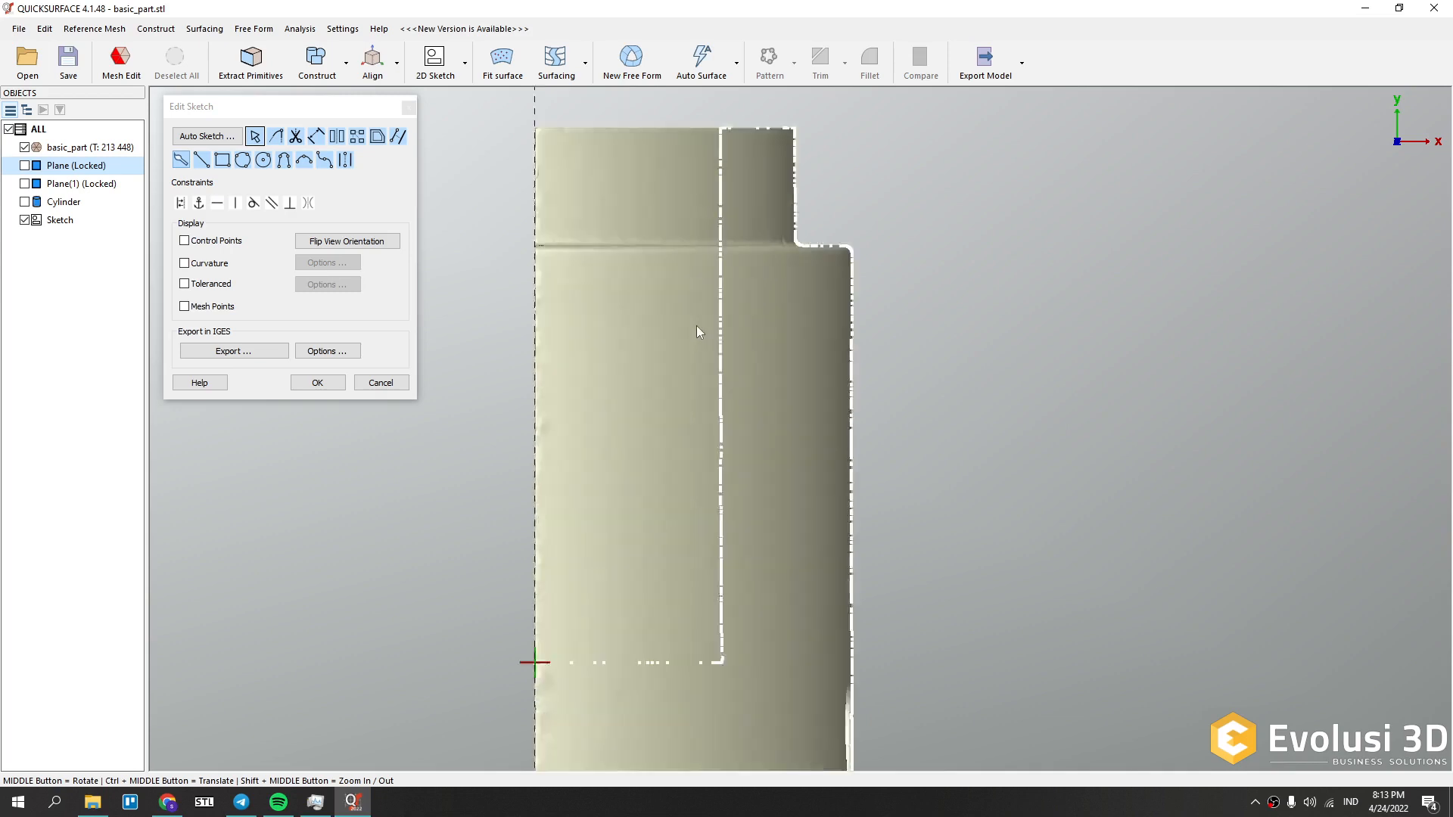
scroll(710, 339, down, 2)
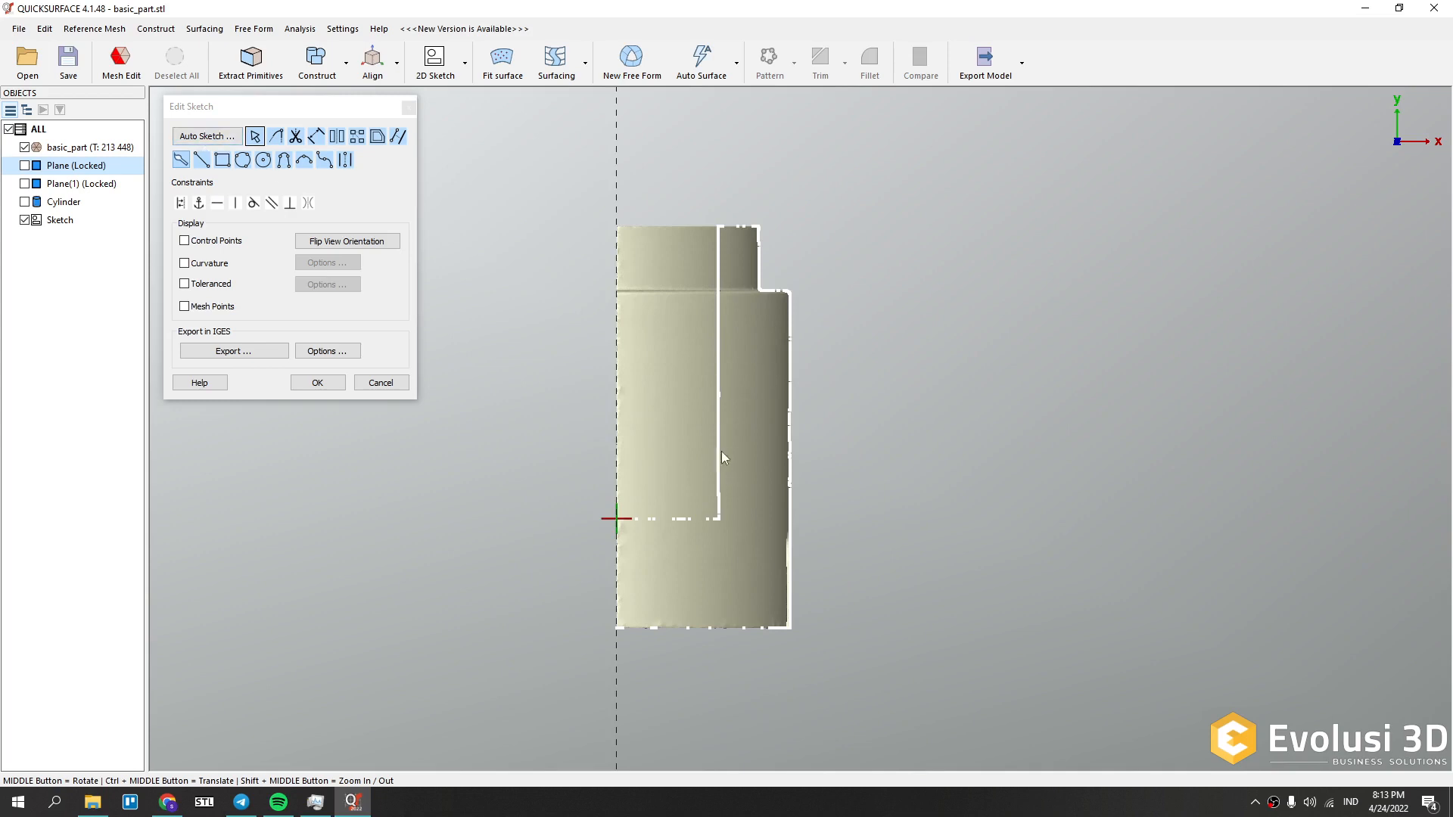
- Look over the Corner Trim options, including the settings for a fixed size fillet
click(276, 137)
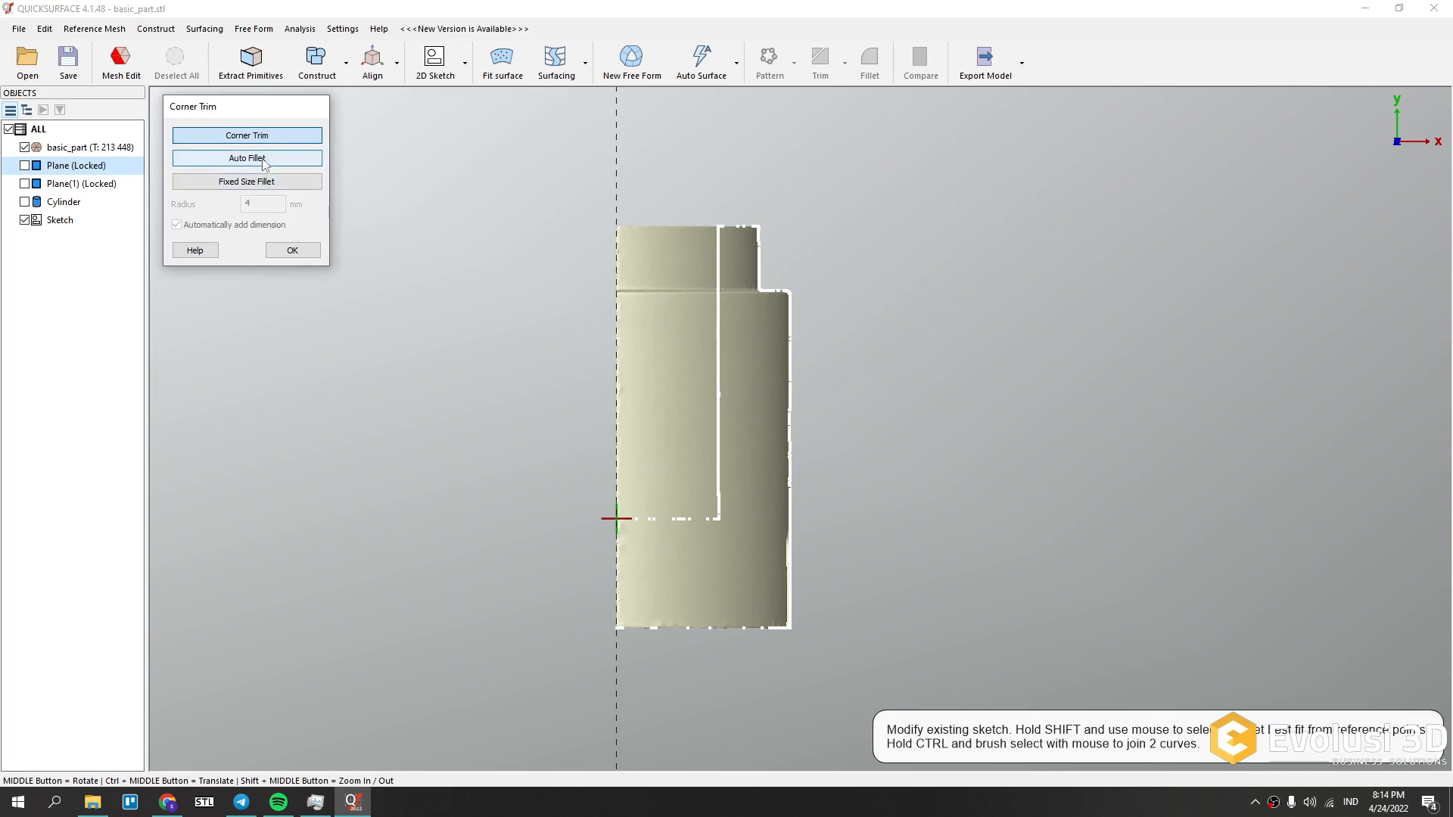
click(265, 181)
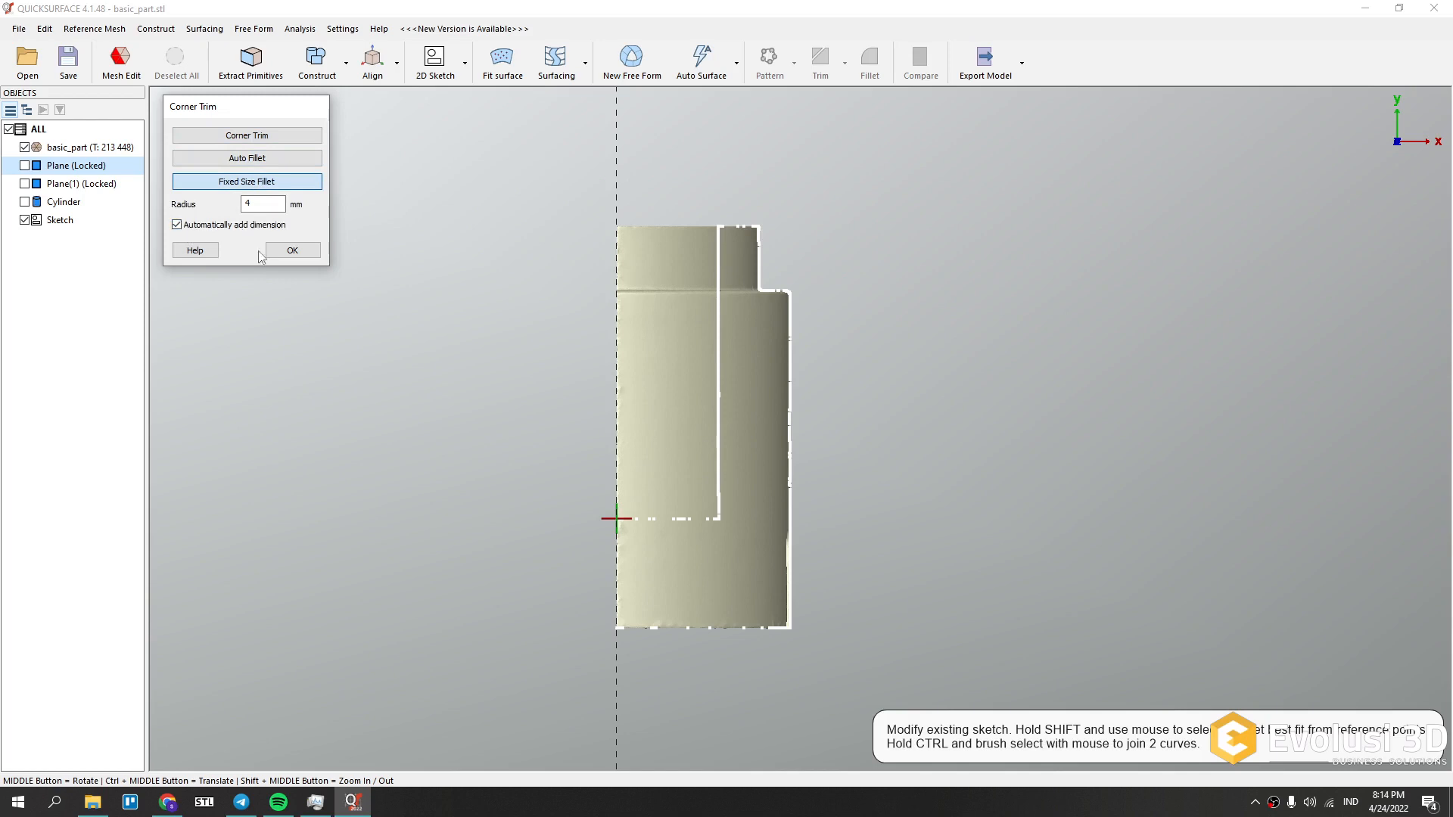
click(295, 251)
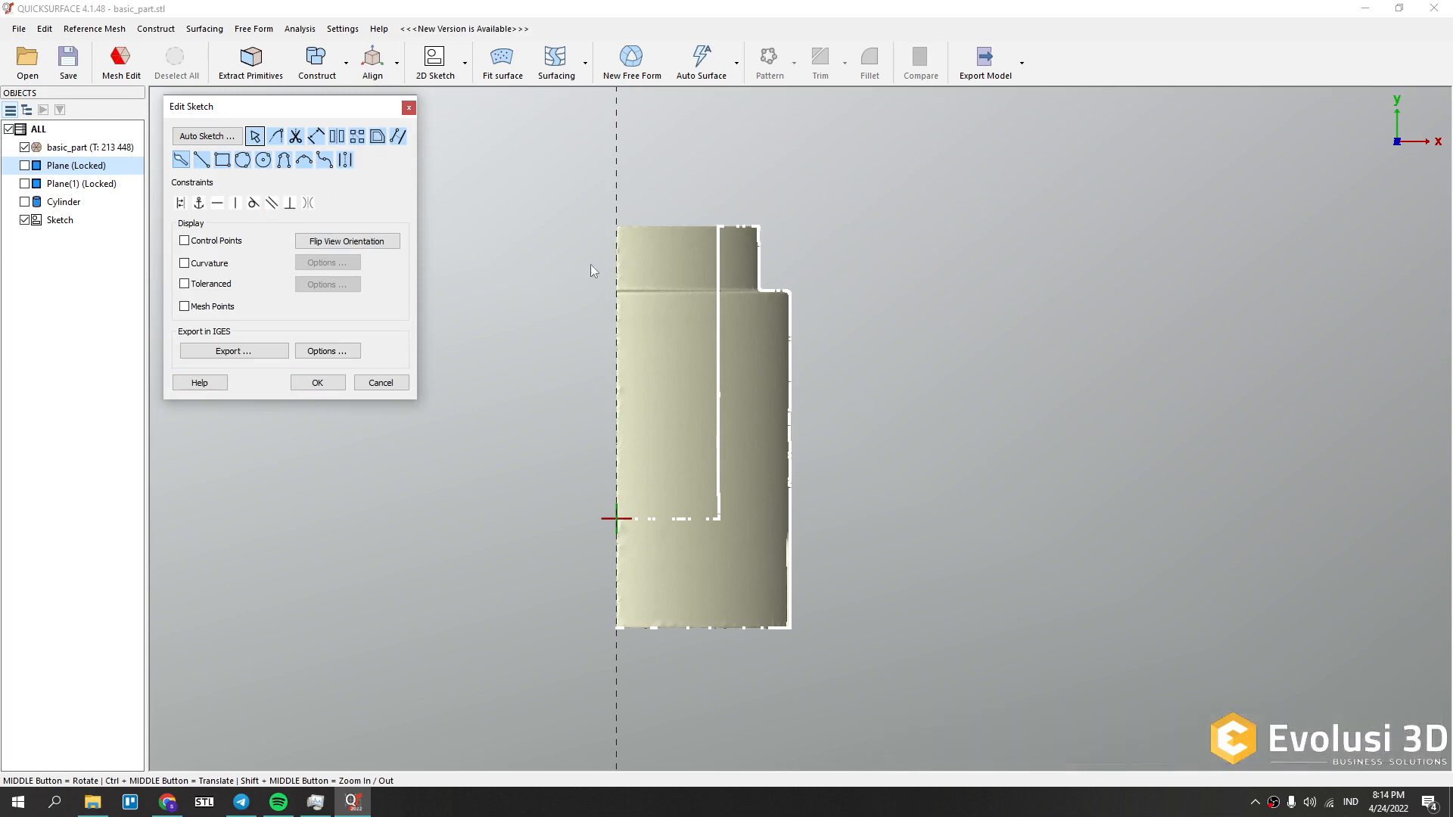
- Draw a line about 72.4 mm long down the inner bore wall's section points, ending just above the bore floor
click(201, 160)
scroll(722, 371, up, 3)
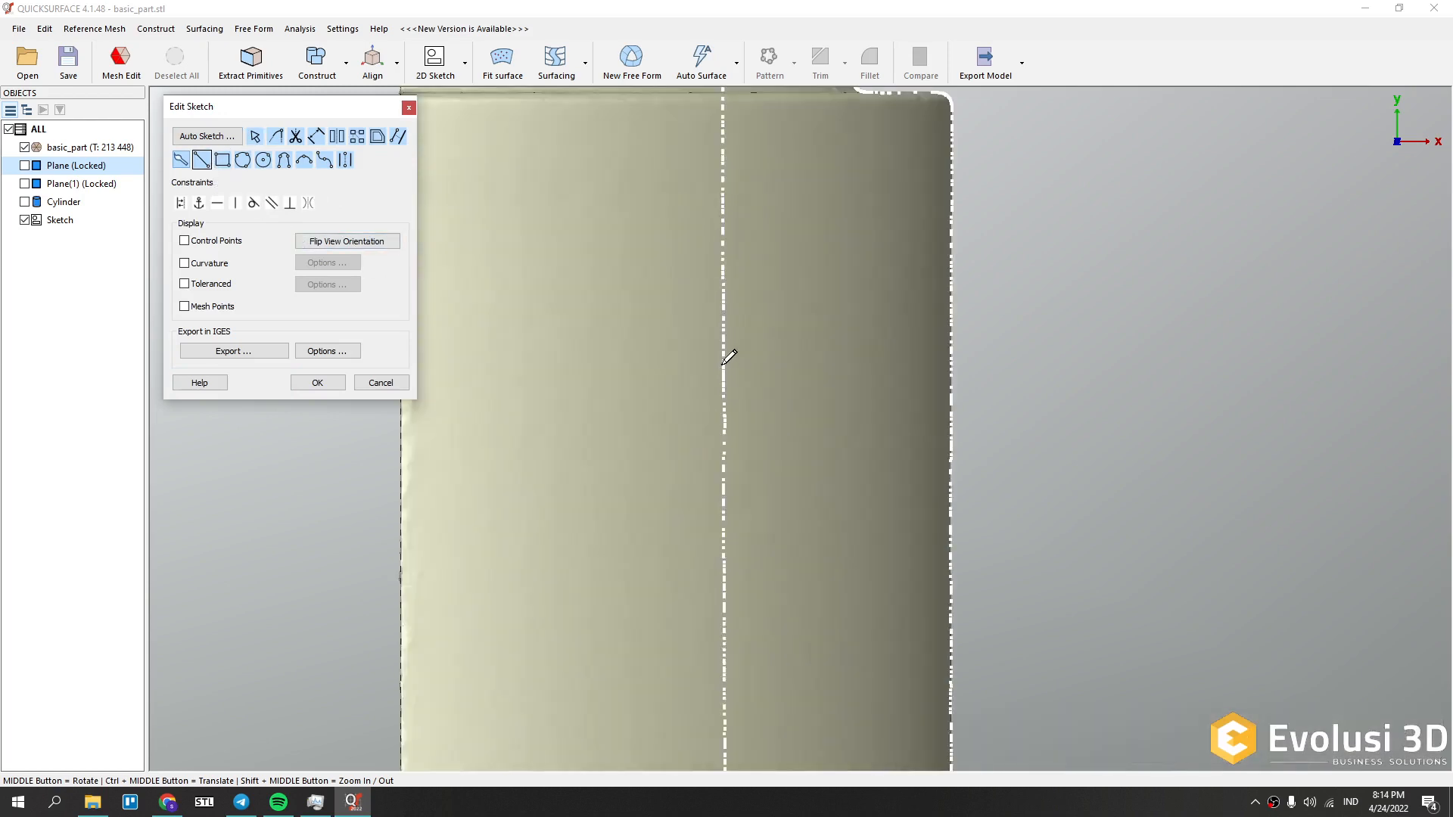
scroll(730, 276, up, 3)
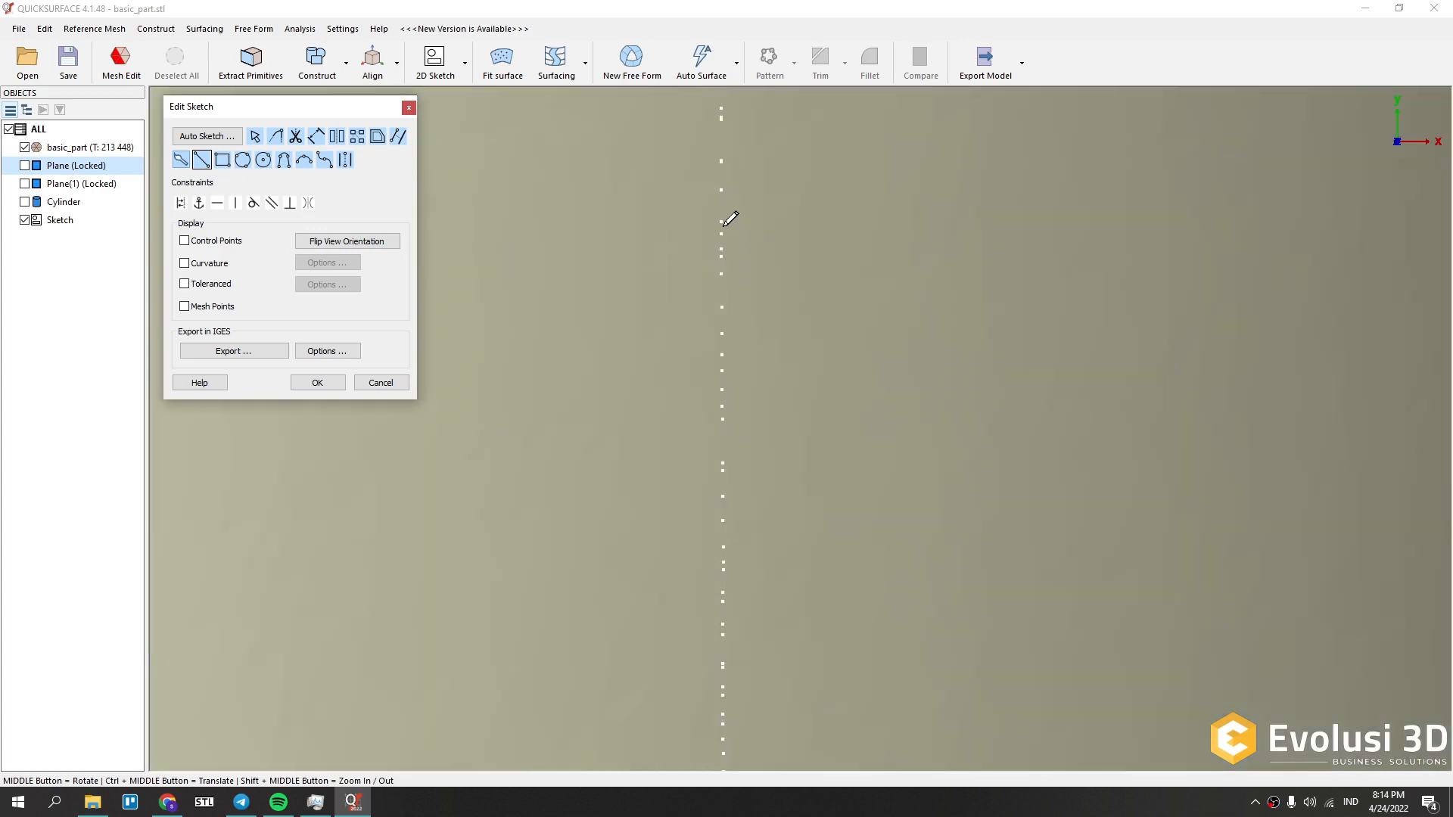
click(720, 259)
scroll(720, 265, down, 2)
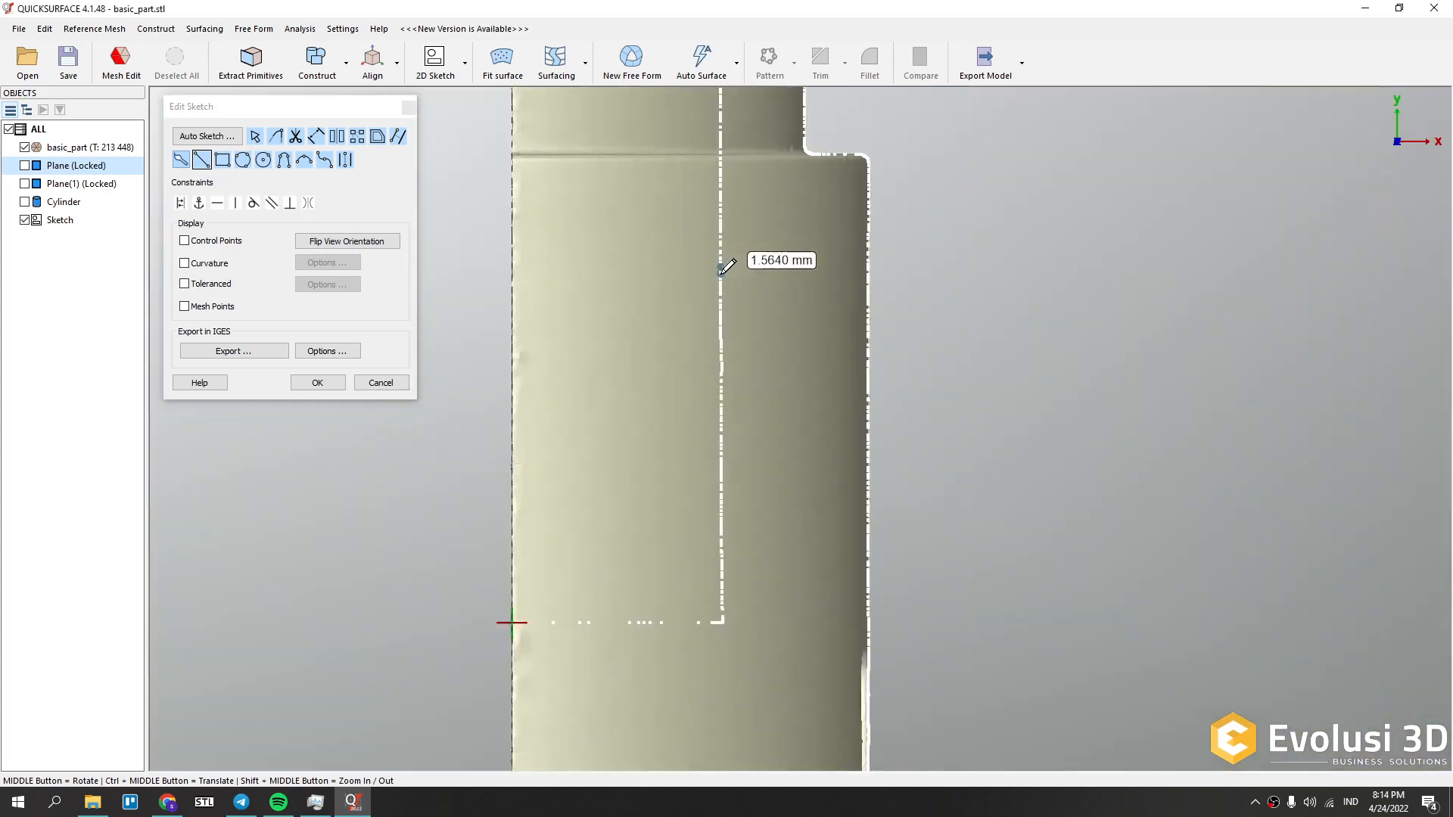
scroll(725, 582, up, 3)
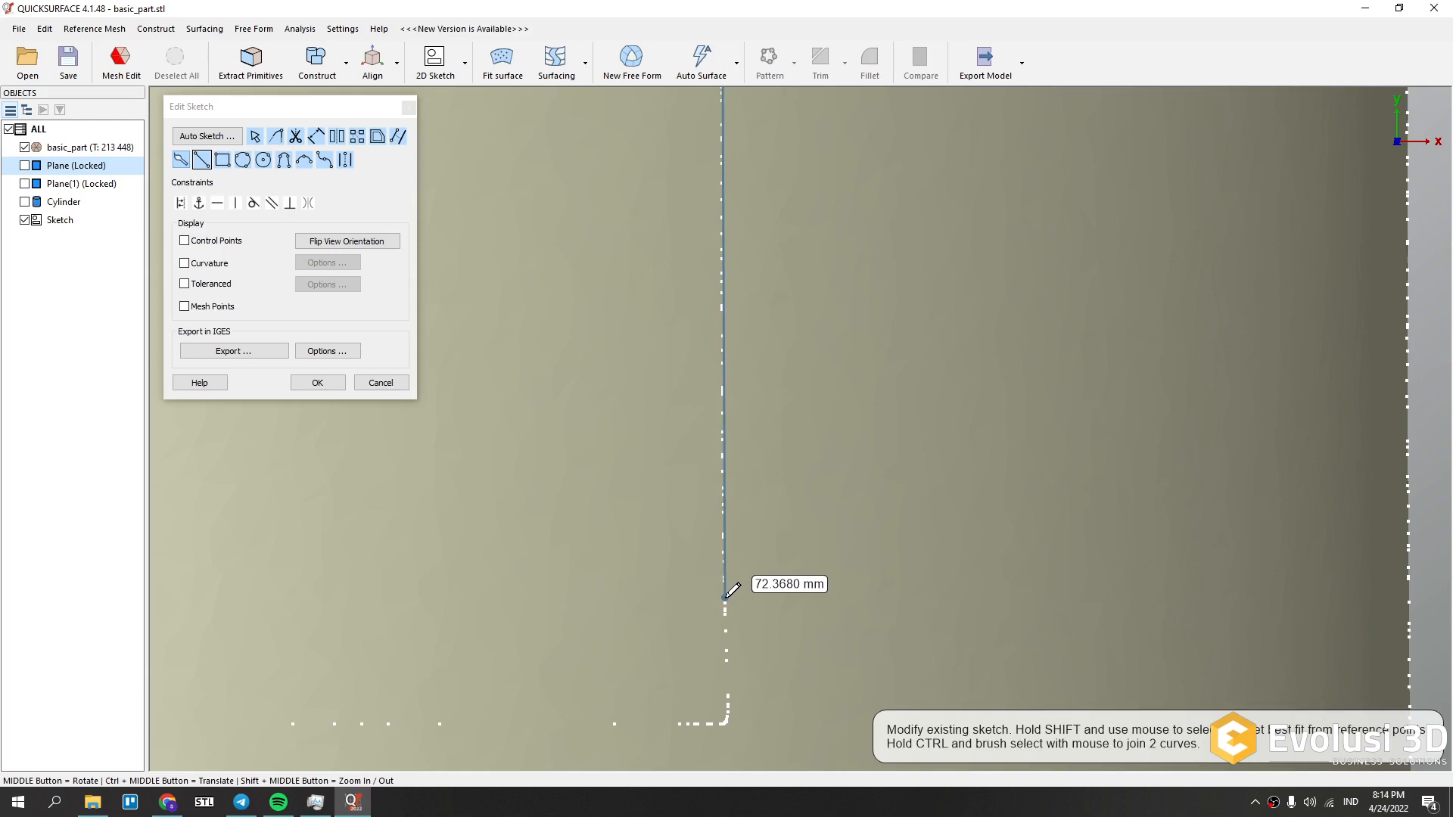
click(727, 595)
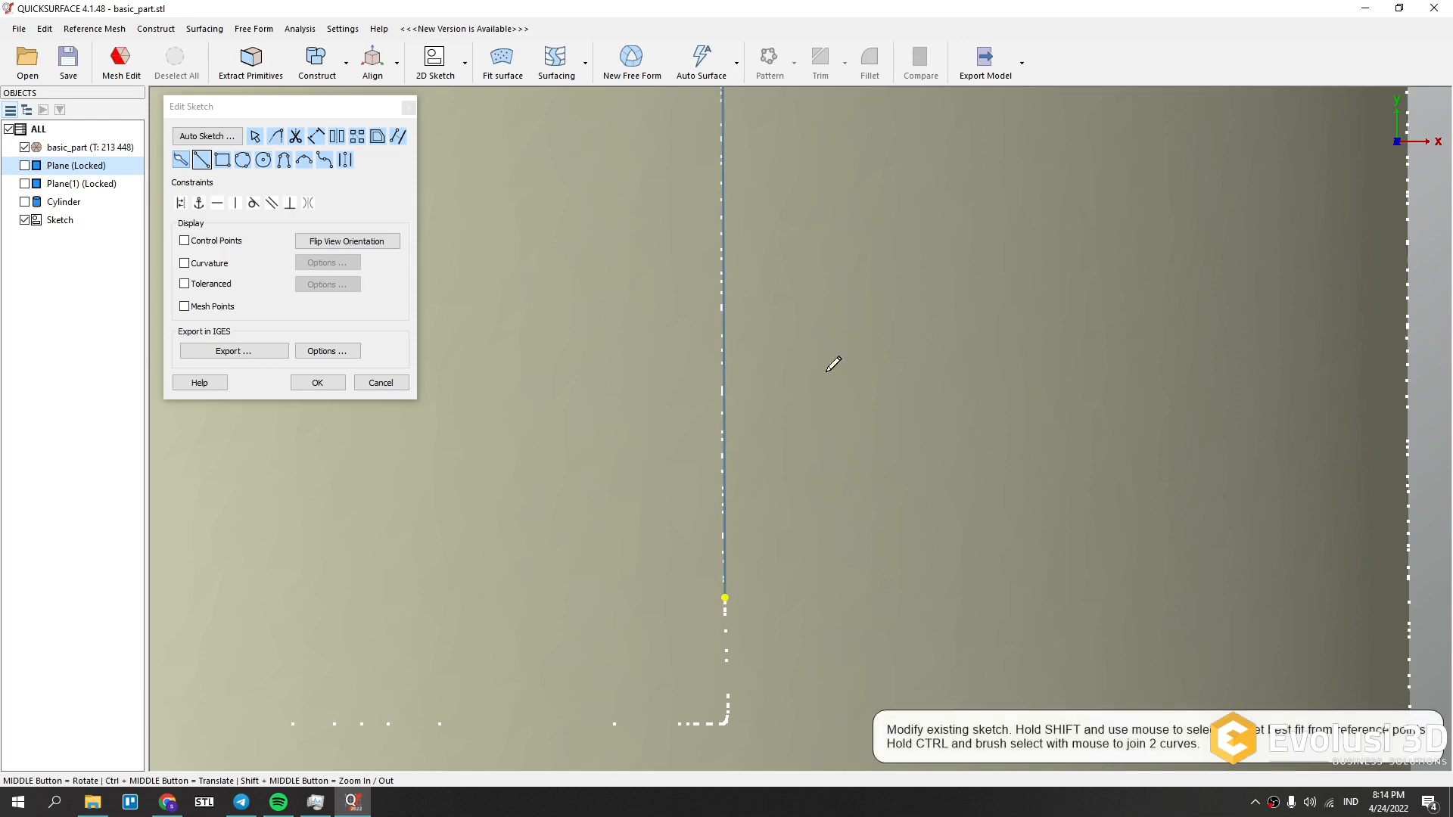
scroll(830, 353, down, 3)
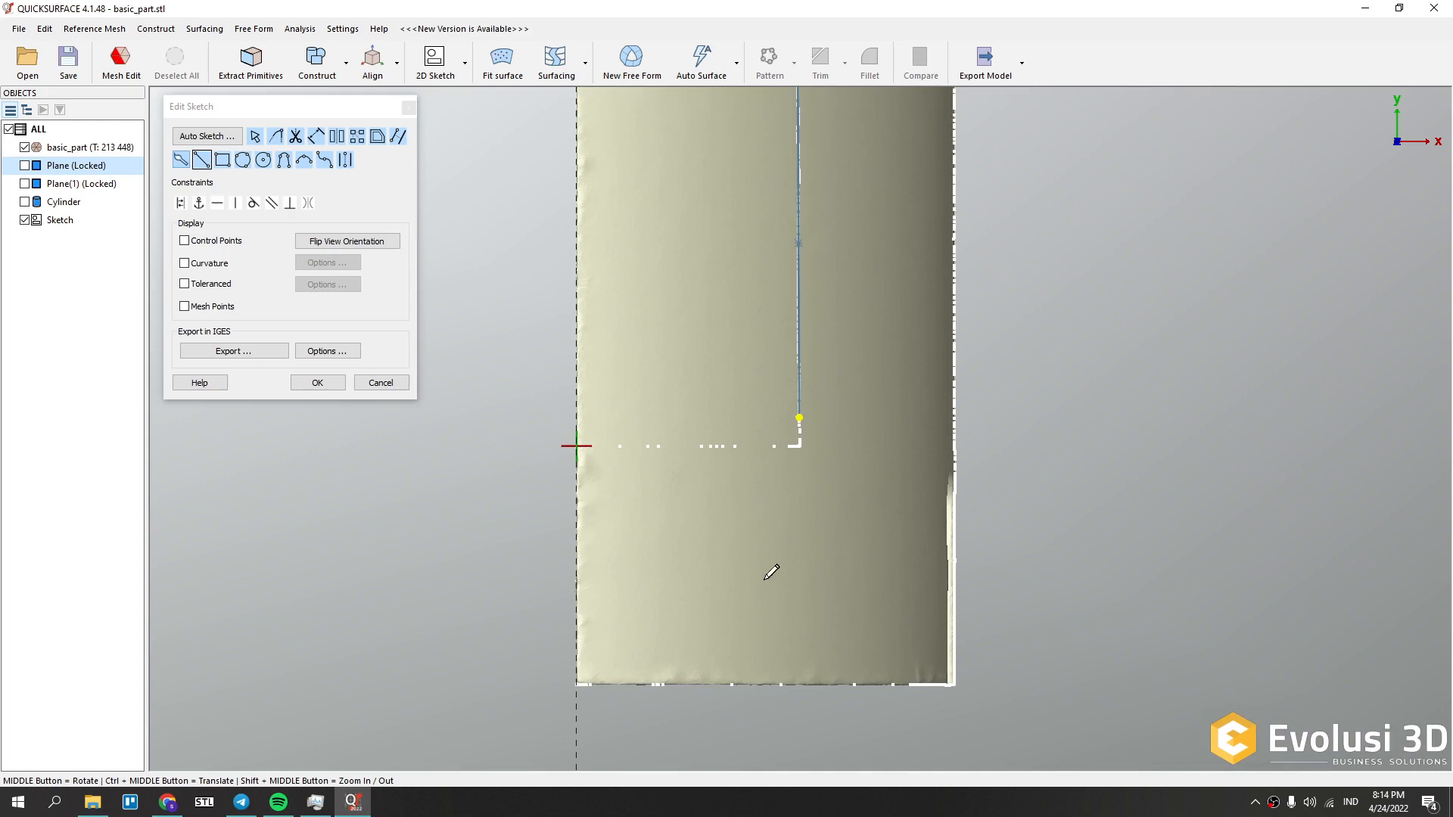
scroll(756, 530, down, 2)
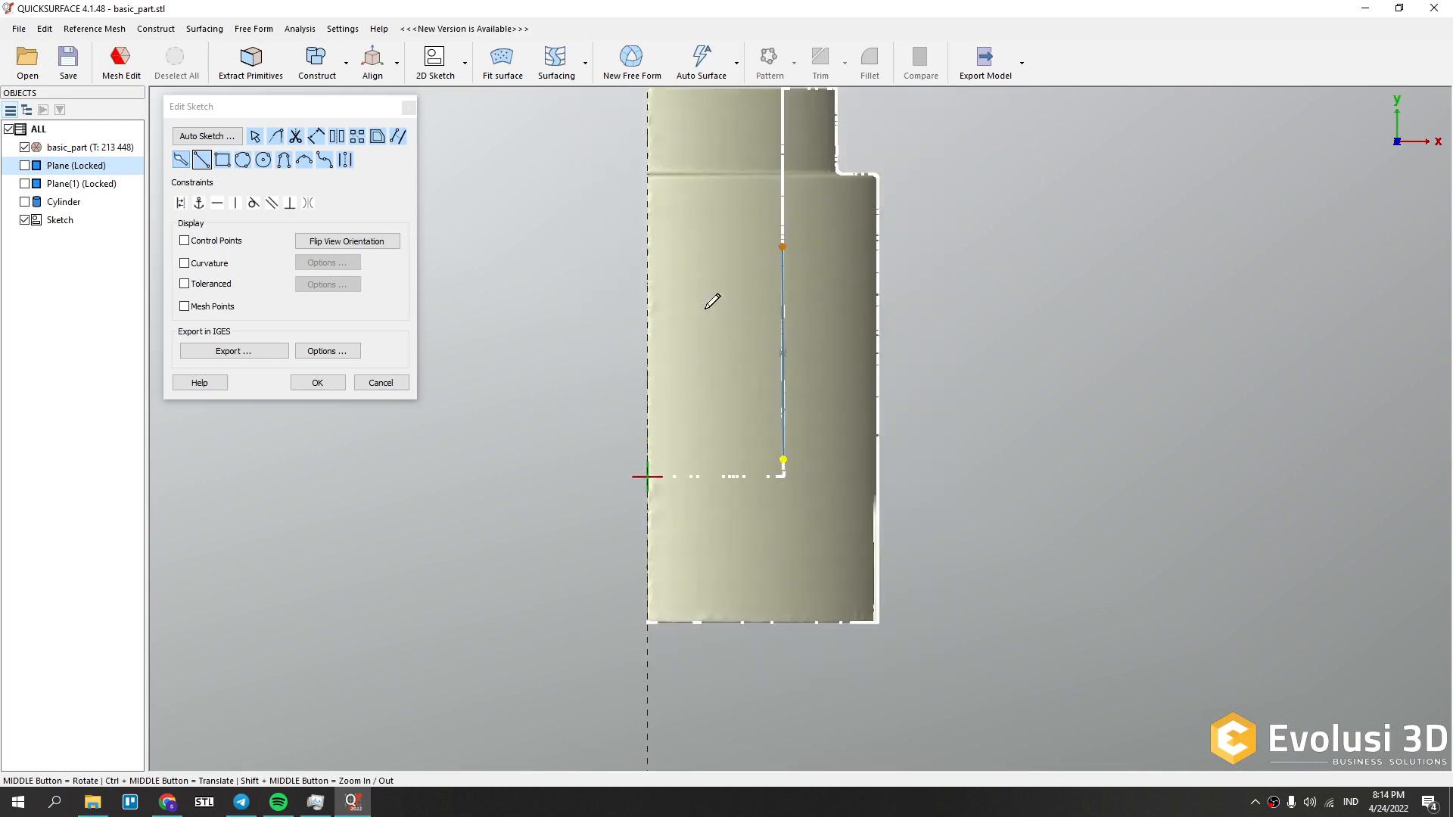
- Delete the line drawn over the inner bore wall's section points from the sketch
key(Escape)
scroll(897, 398, up, 3)
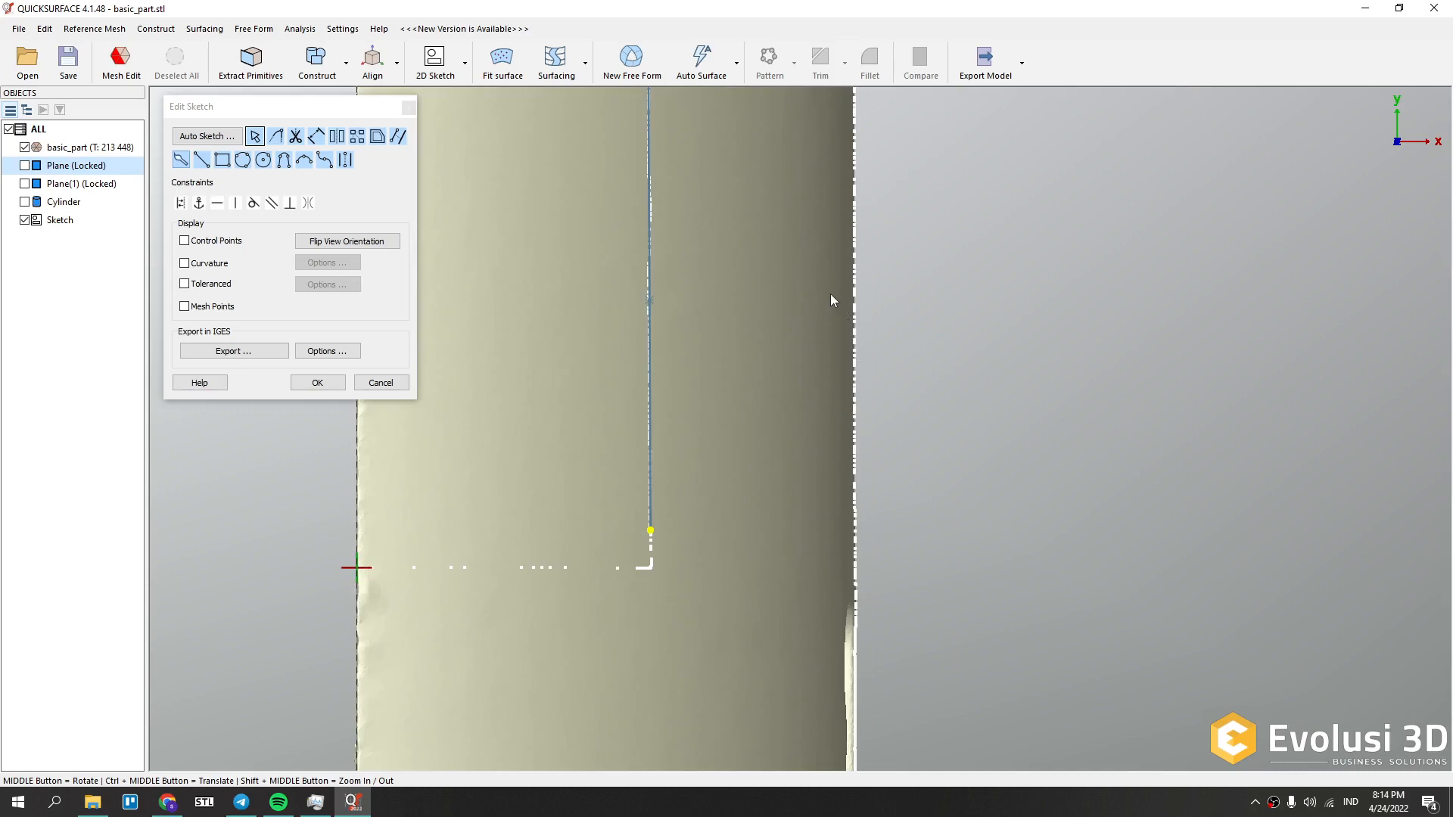
mouse_move(886, 333)
mouse_down()
mouse_move(916, 407)
mouse_move(894, 555)
mouse_move(875, 578)
mouse_move(828, 578)
mouse_up()
click(649, 369)
key(Delete)
click(856, 501)
key(Delete)
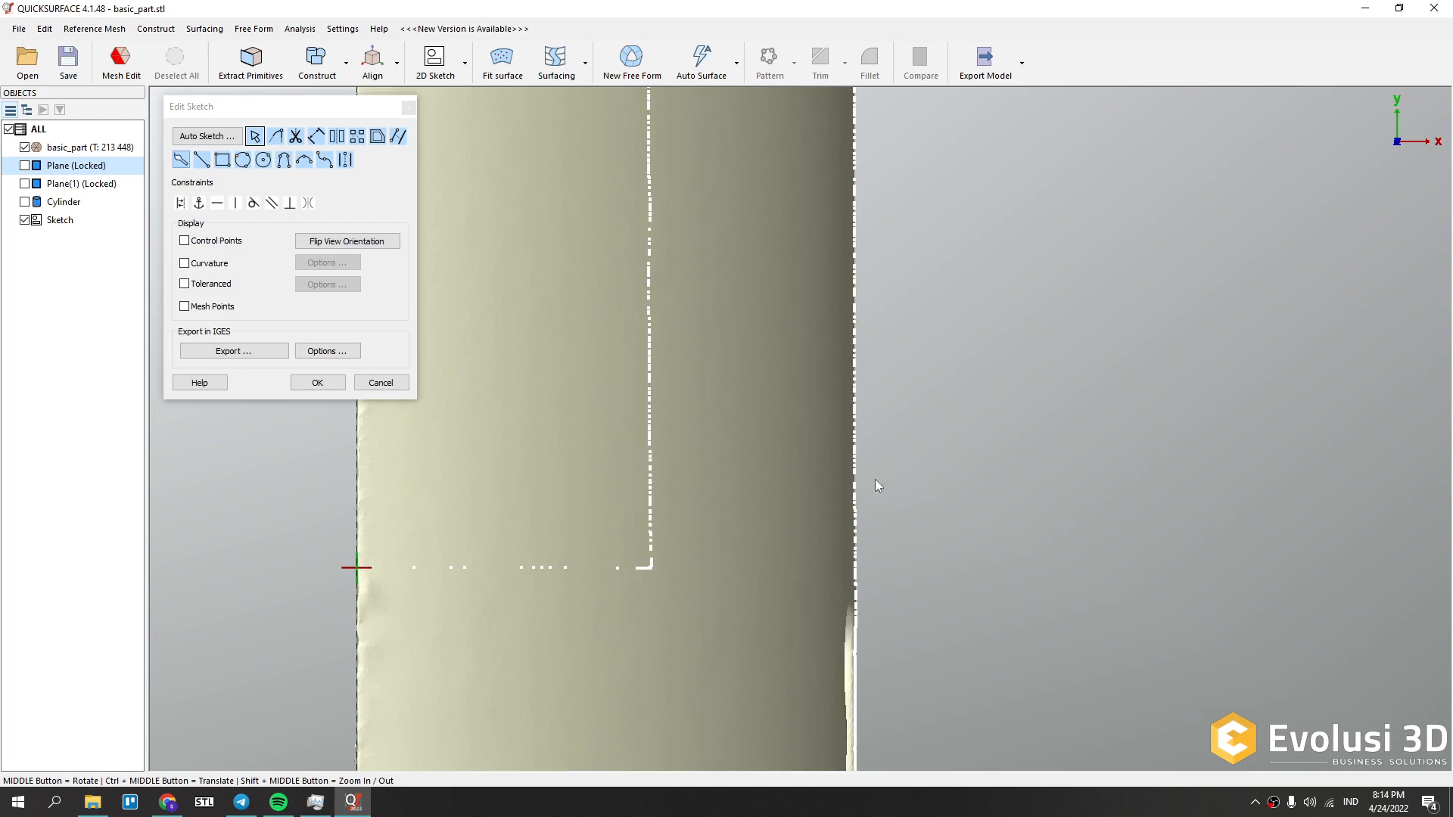
- Draw a three-point circle about 48.7 mm in diameter across the inner bore wall, just above the bore floor
scroll(874, 479, down, 3)
scroll(714, 478, down, 4)
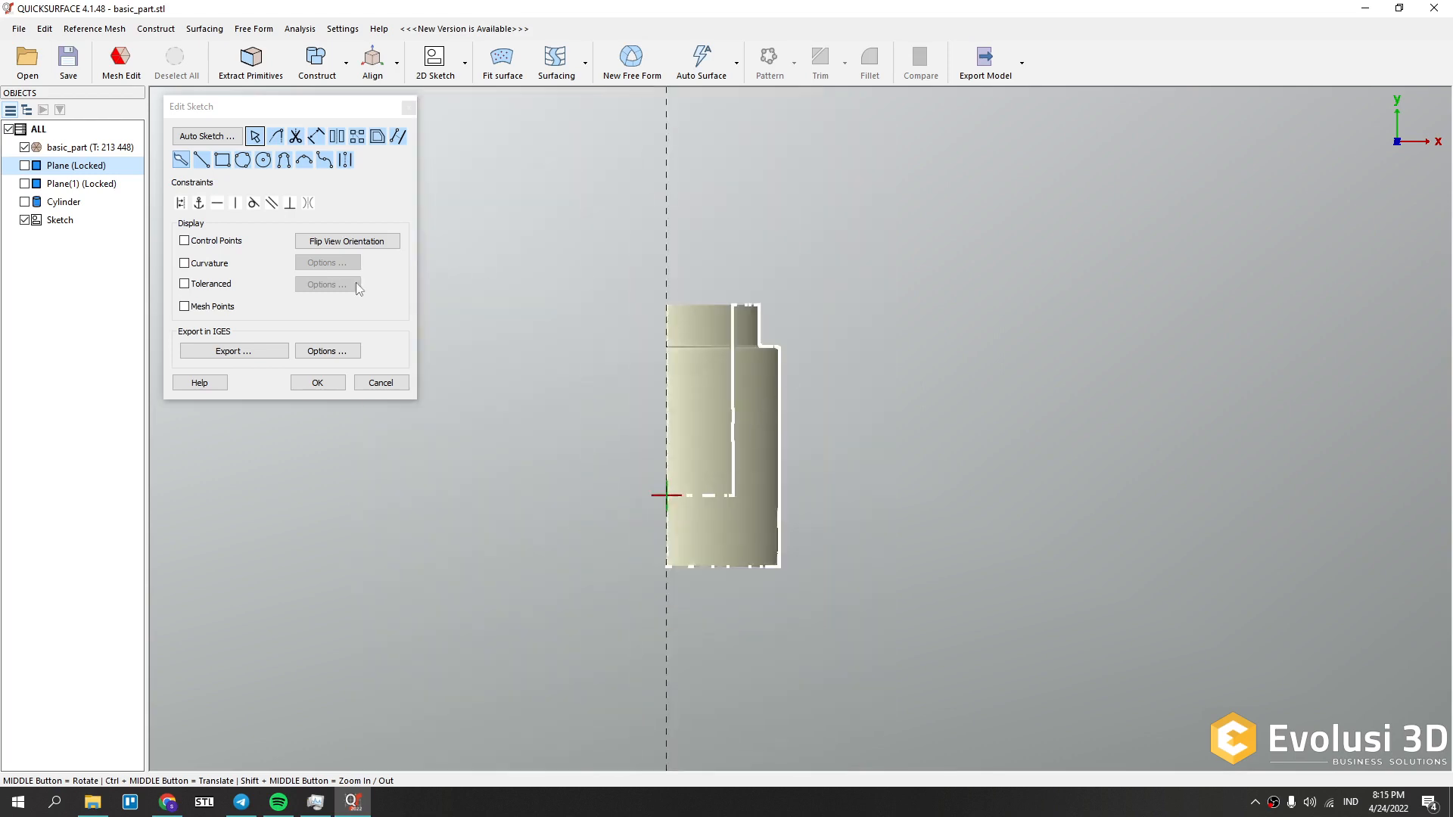
click(243, 160)
scroll(769, 425, up, 5)
click(746, 444)
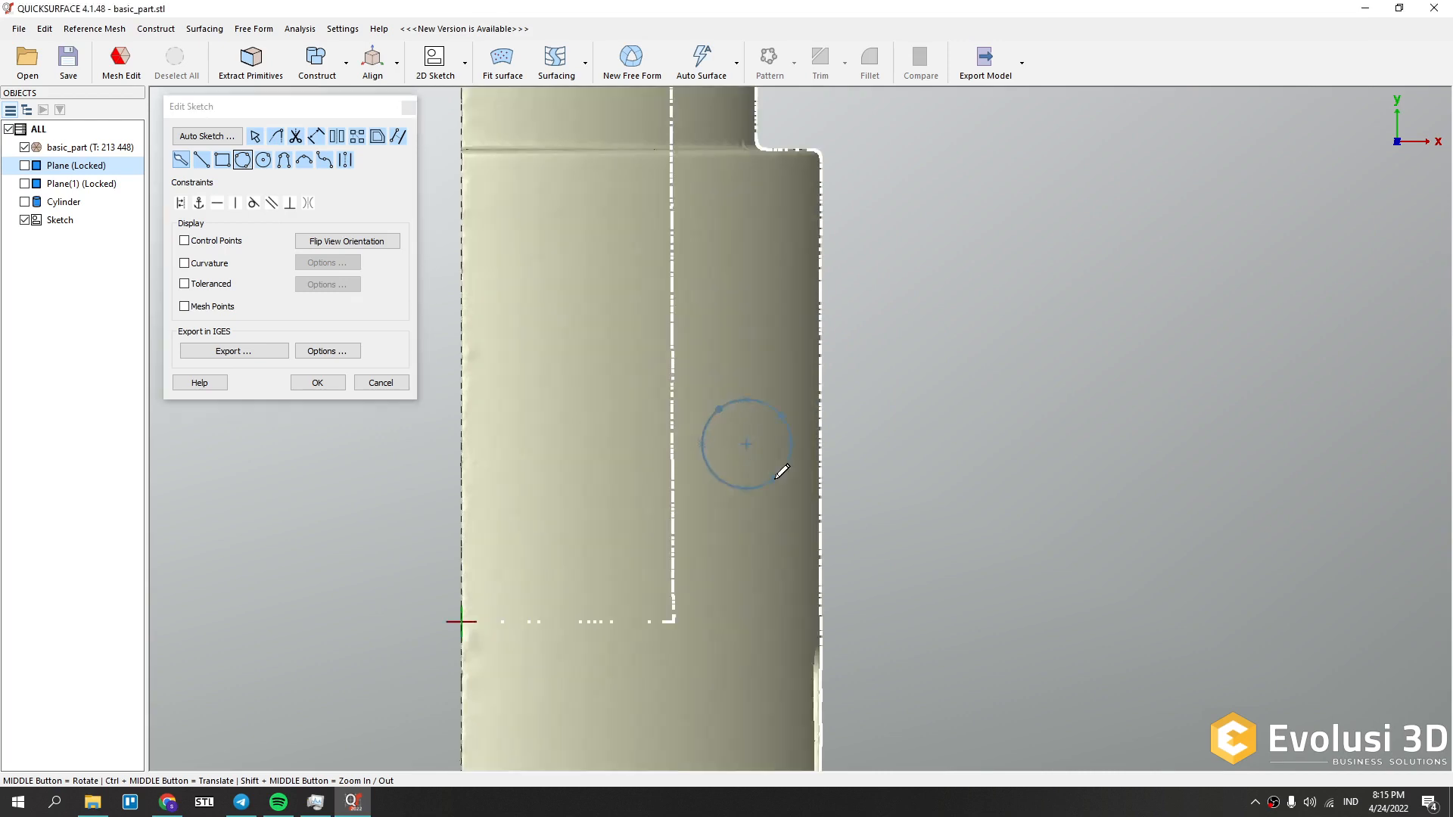
click(557, 488)
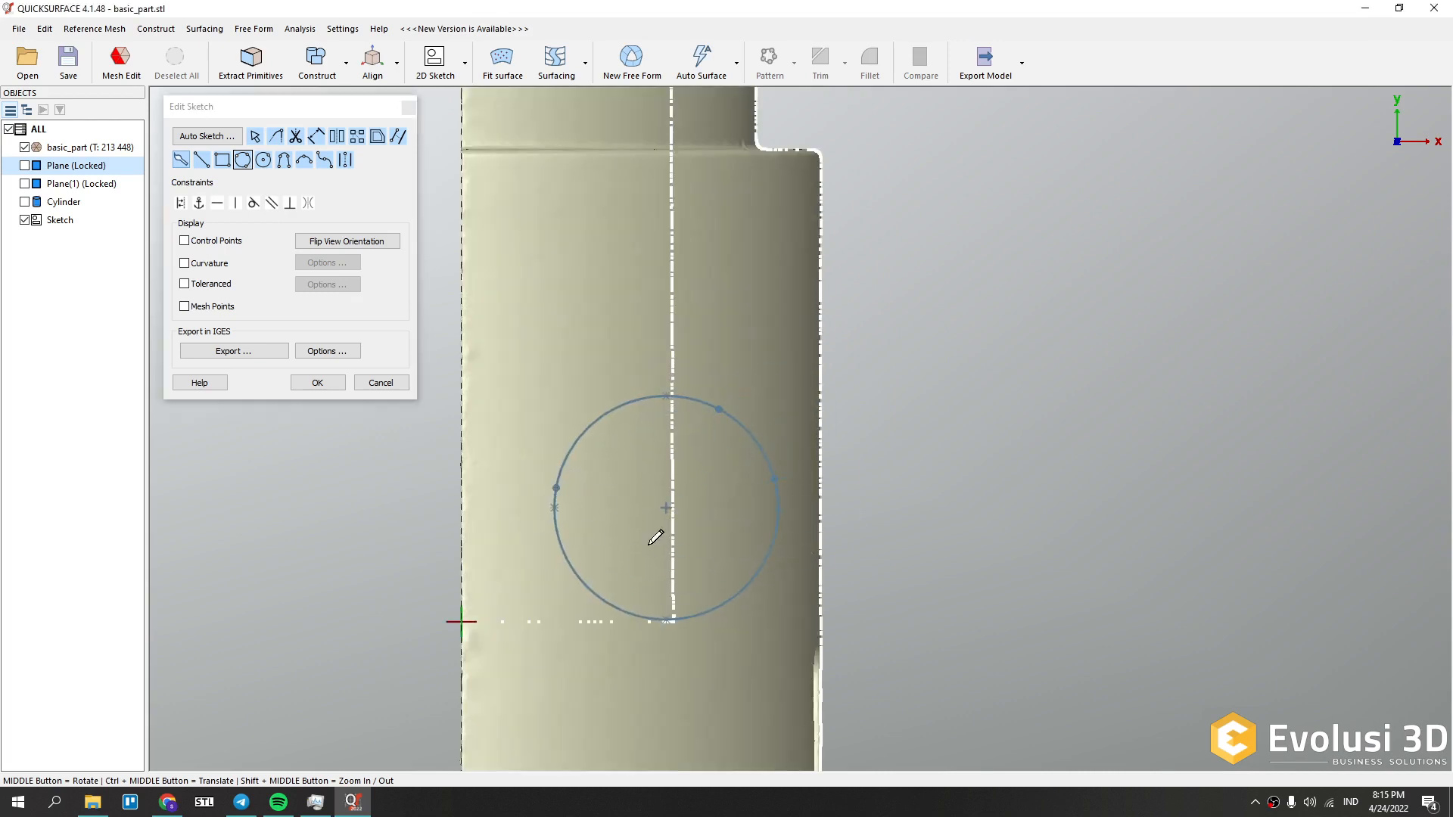
- Draw a centre-point circle 25 mm in diameter between the bore wall and the outer wall, above the large circle
click(263, 160)
click(728, 268)
click(774, 307)
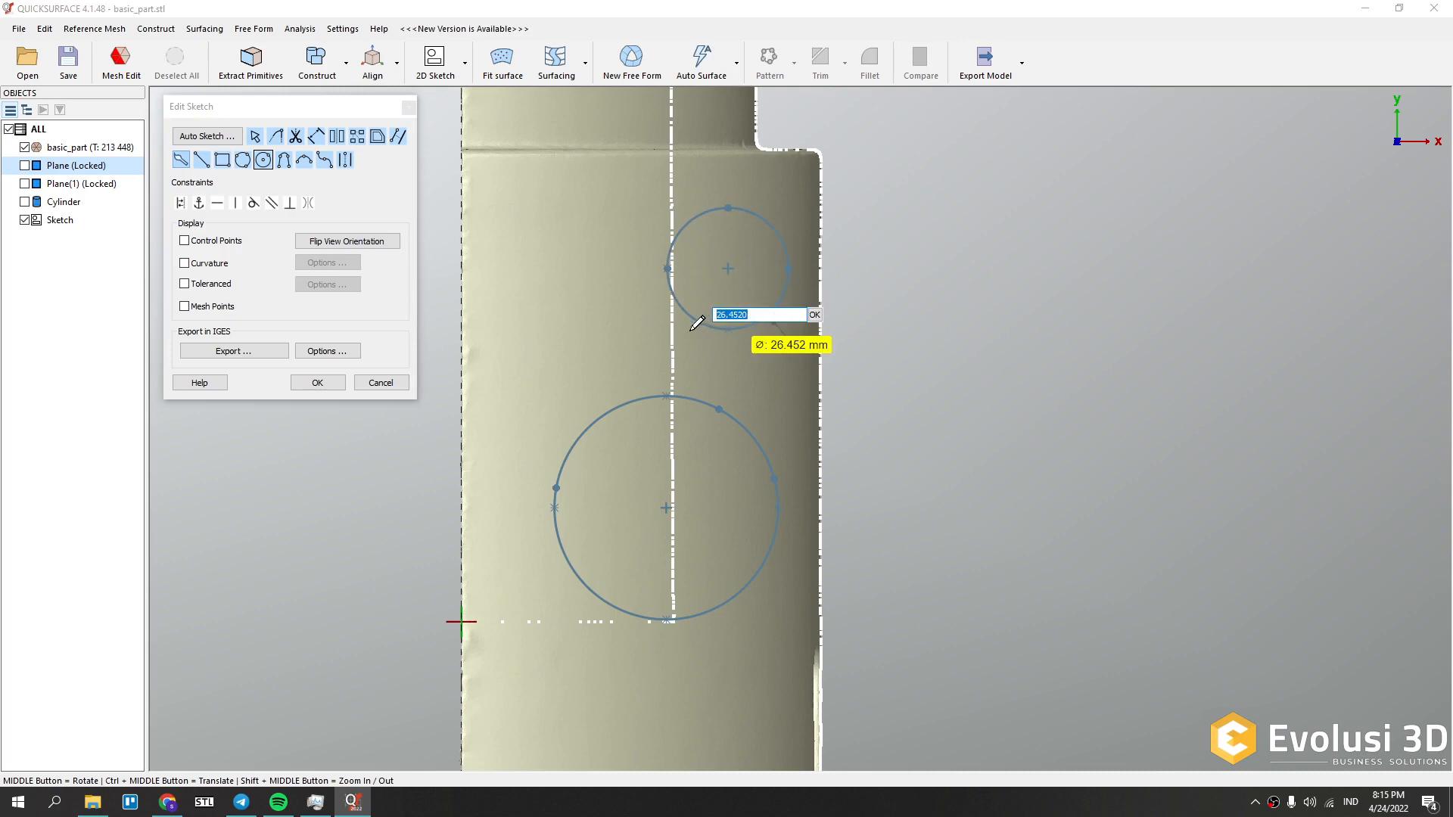
text(25)
click(814, 315)
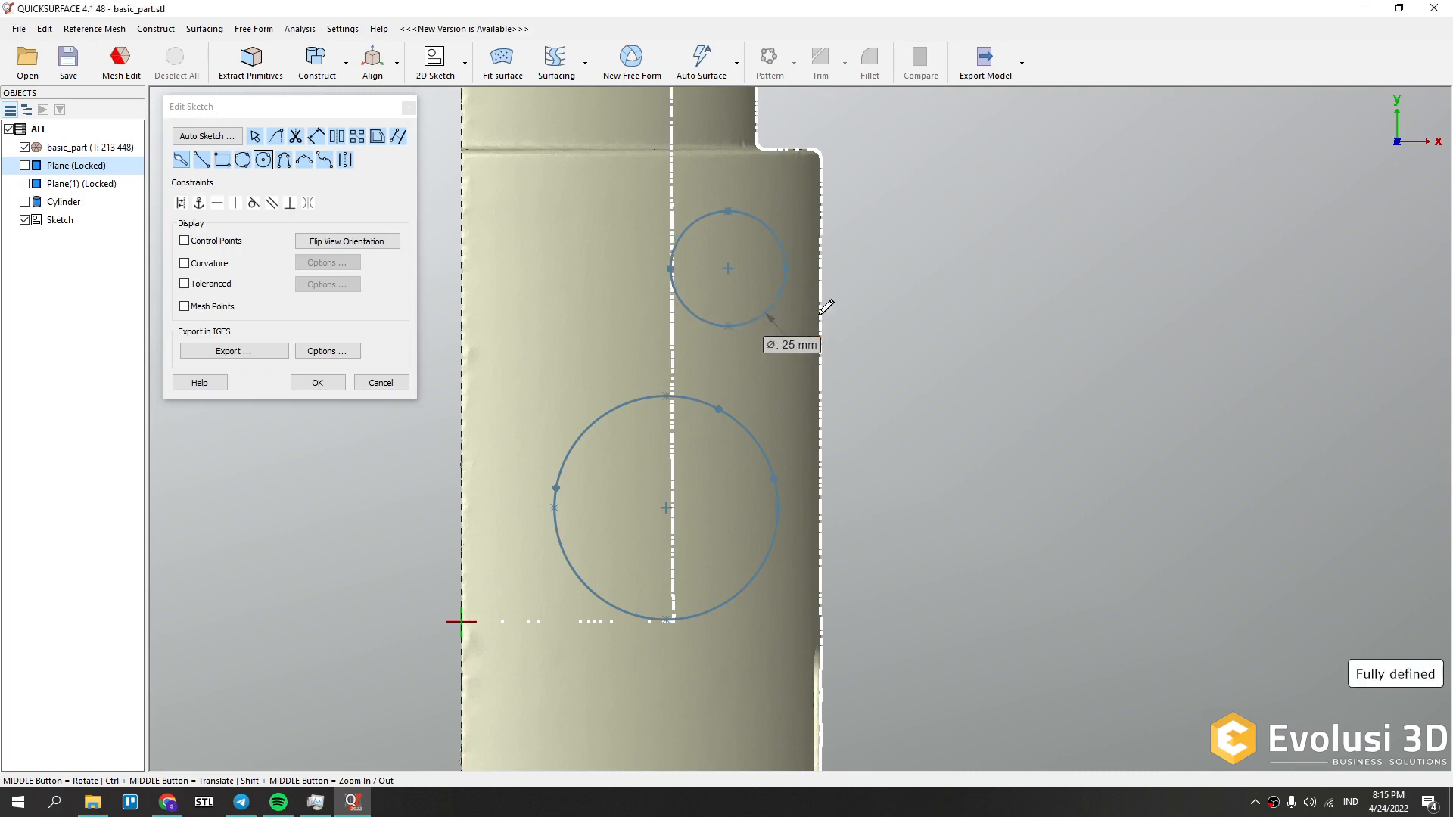
click(283, 159)
click(786, 268)
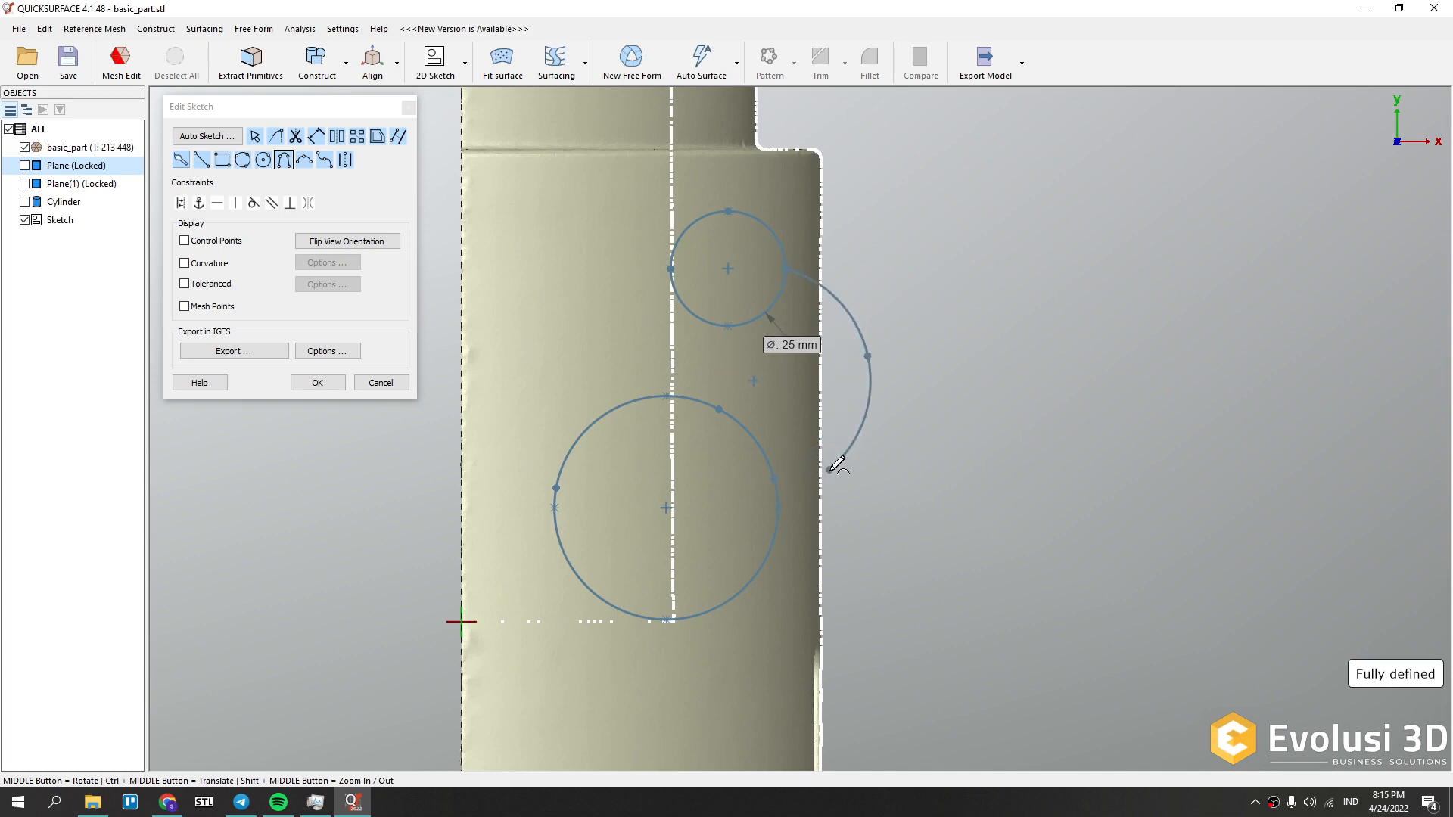
key(Escape)
- Draw a slanted line from outside the part across the outer wall, ending above the large circle
click(201, 160)
click(923, 229)
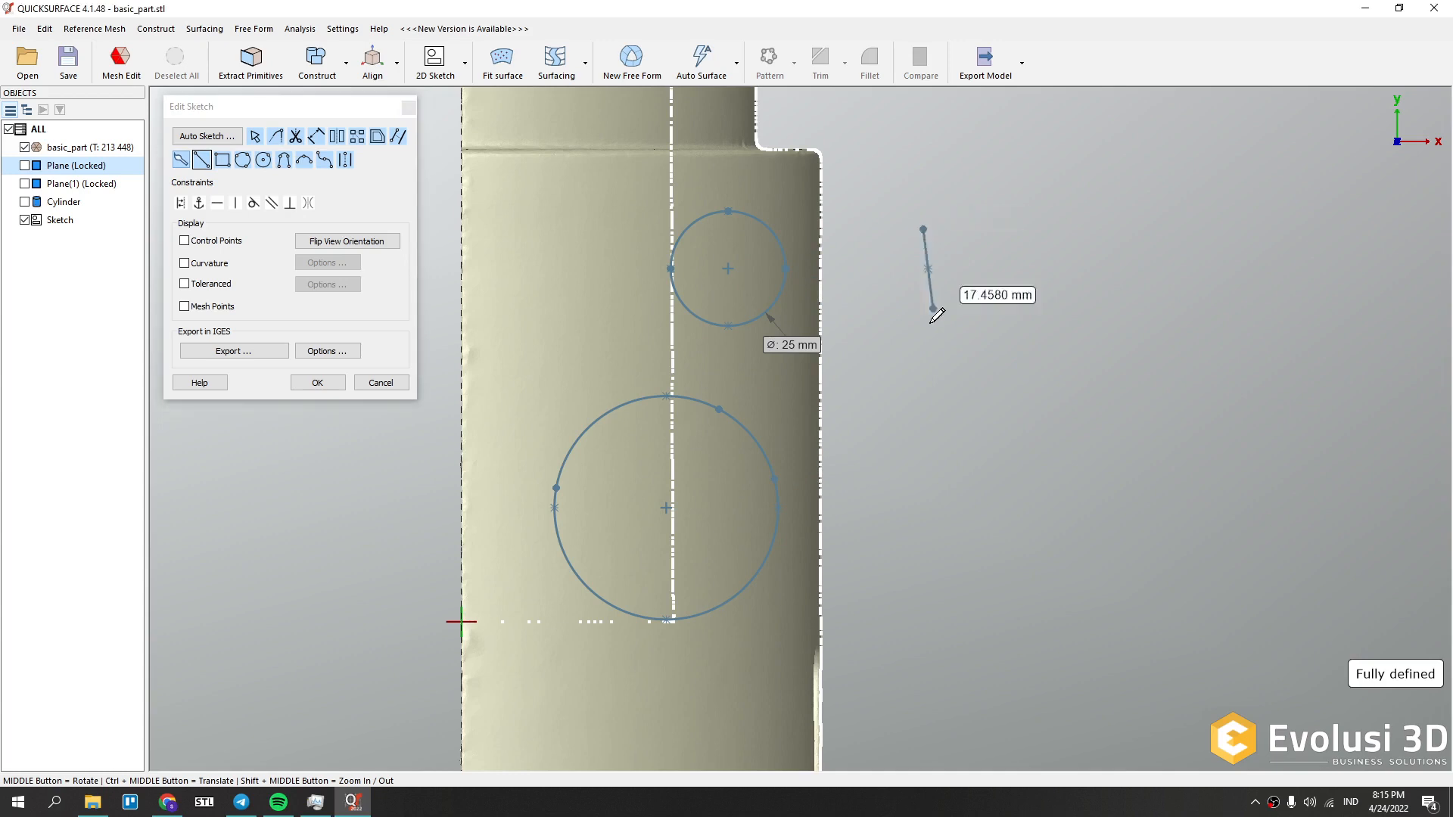
click(783, 405)
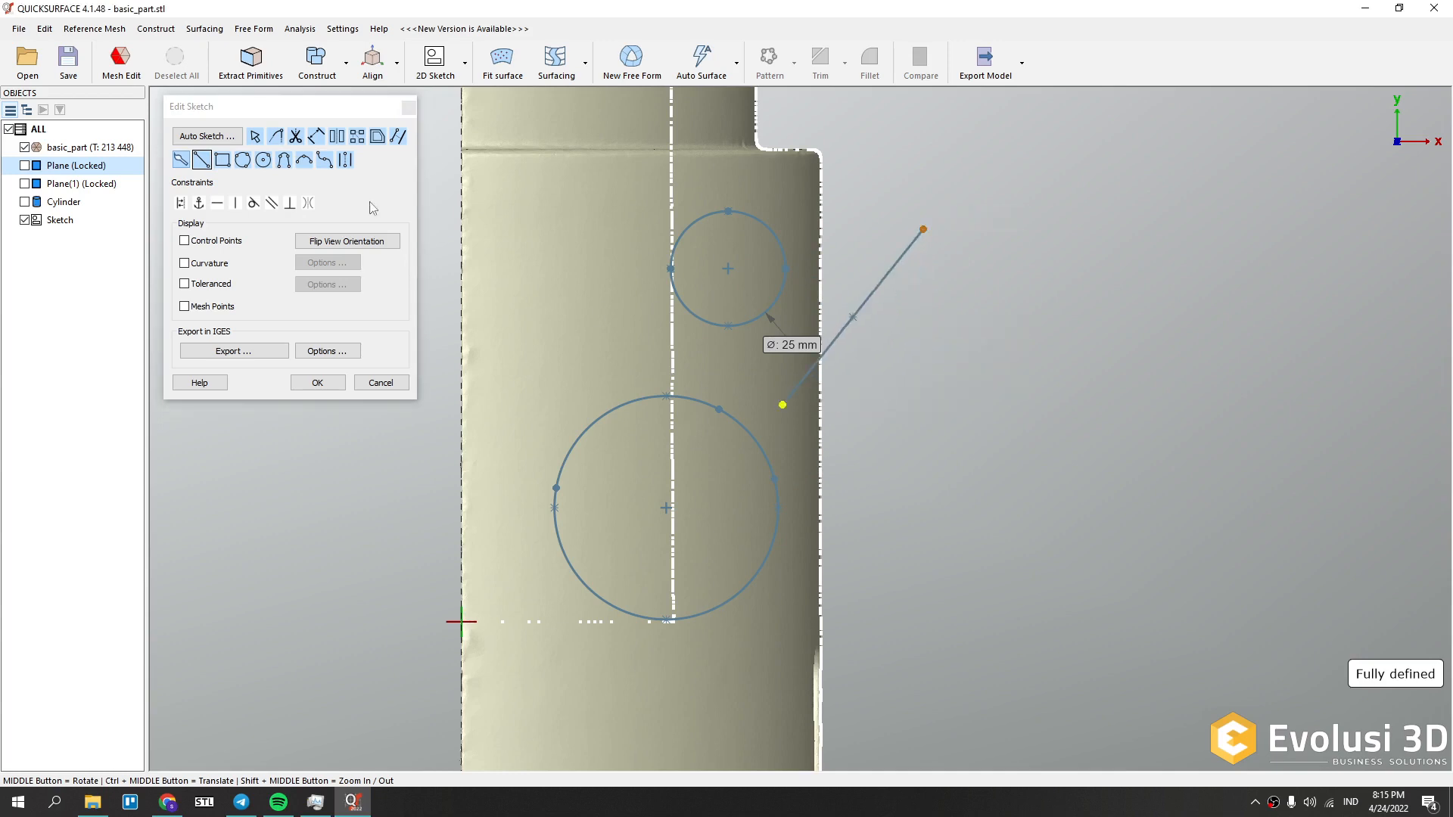
- Connect the 25 mm circle to the outer end of the slanted line with a tangent arc of about 9.28 mm radius
click(284, 160)
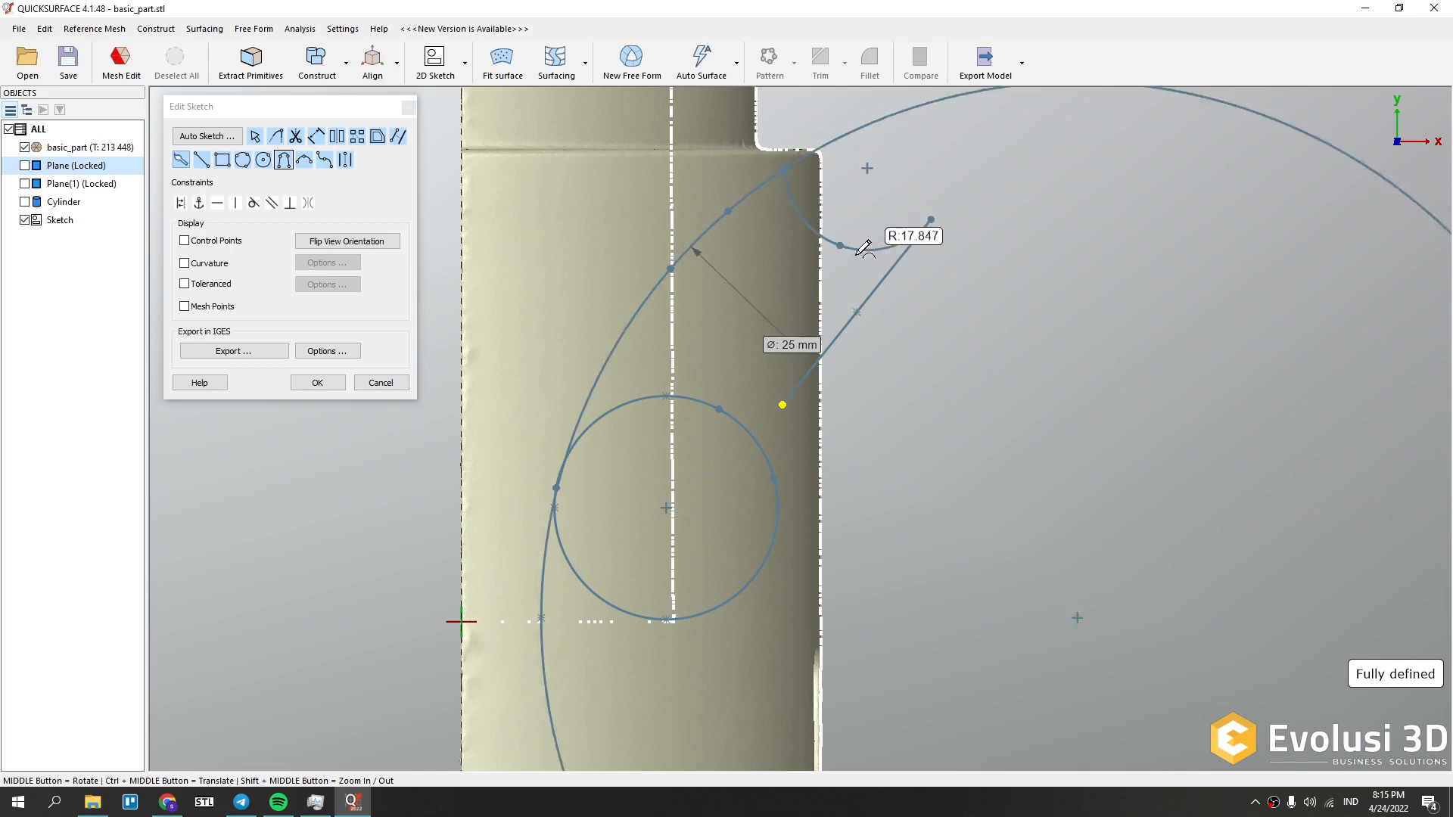
click(796, 306)
click(841, 306)
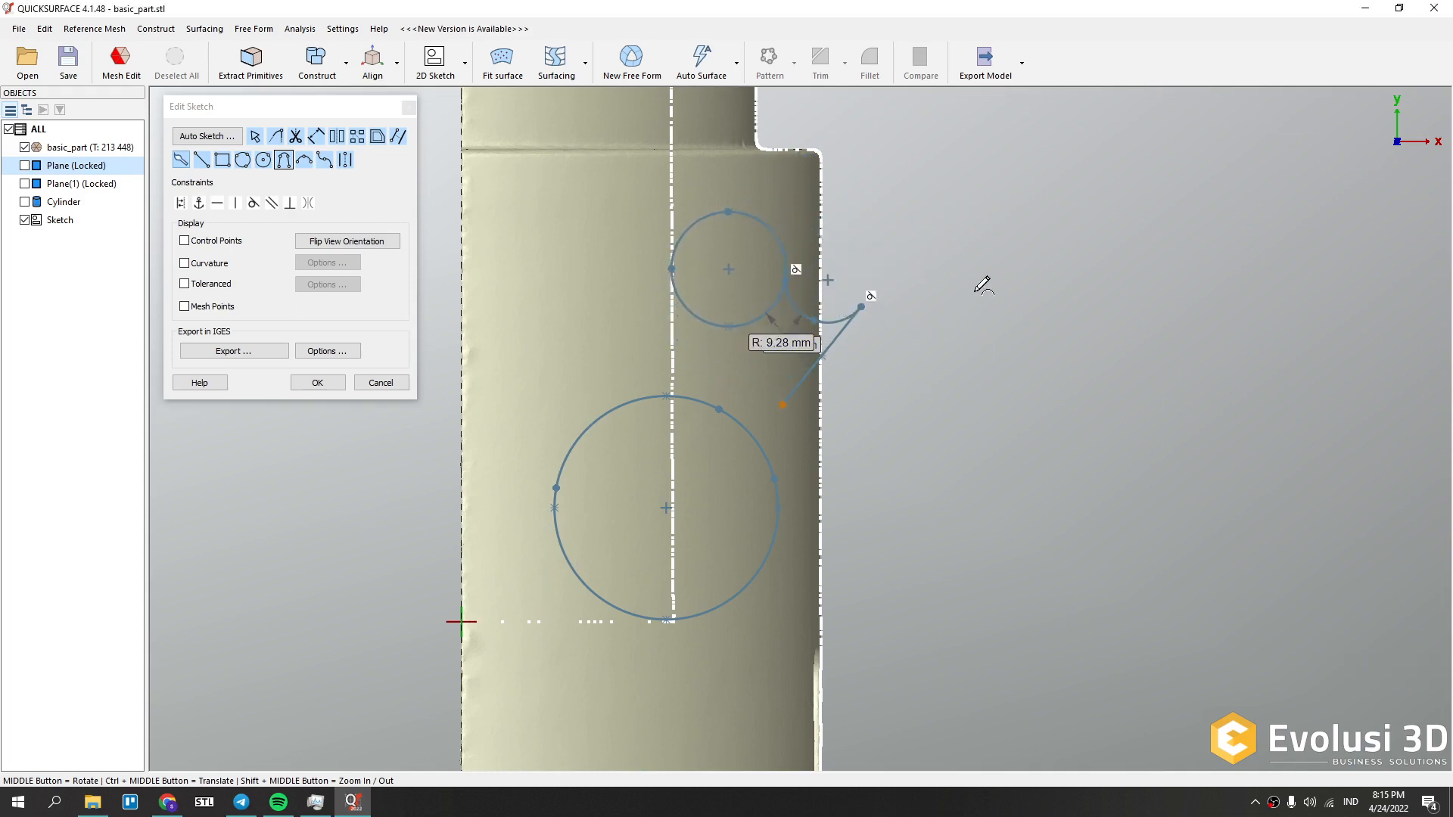
- Draw a three-point arc from the 25 mm circle's bore-side point to the top of the large circle, bulging toward the revolve axis
scroll(783, 315, up, 3)
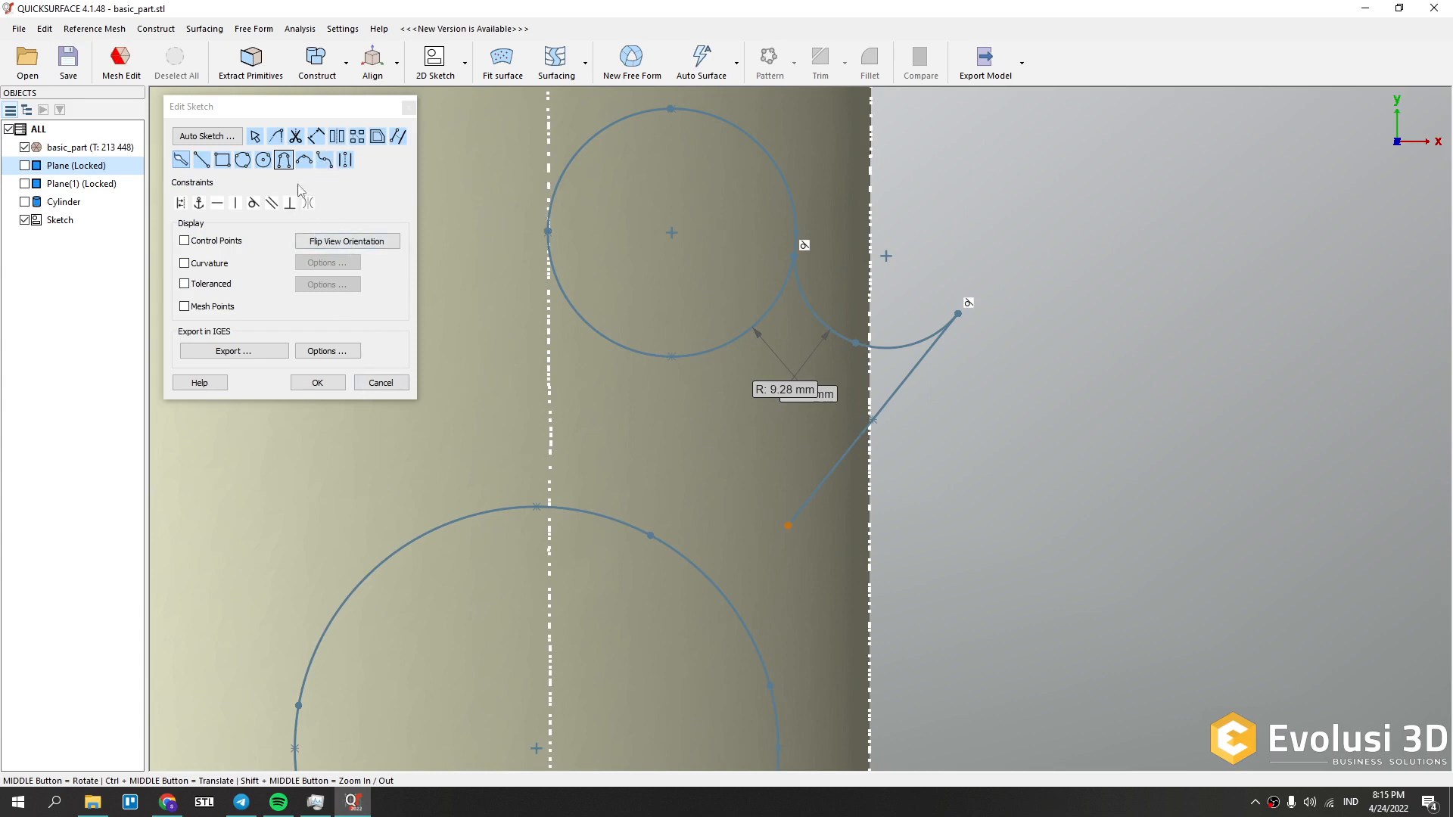
click(303, 159)
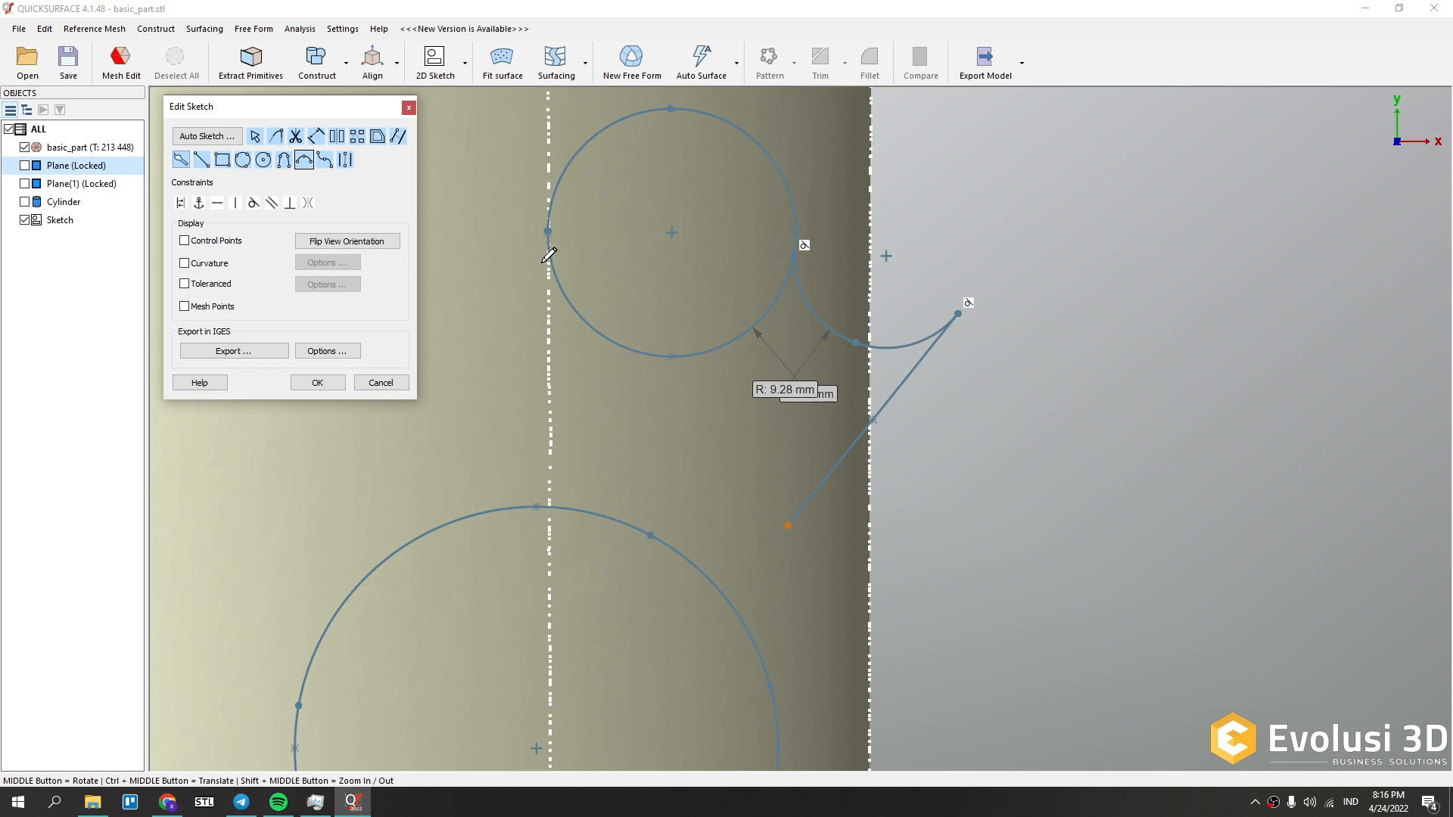
click(548, 231)
click(537, 505)
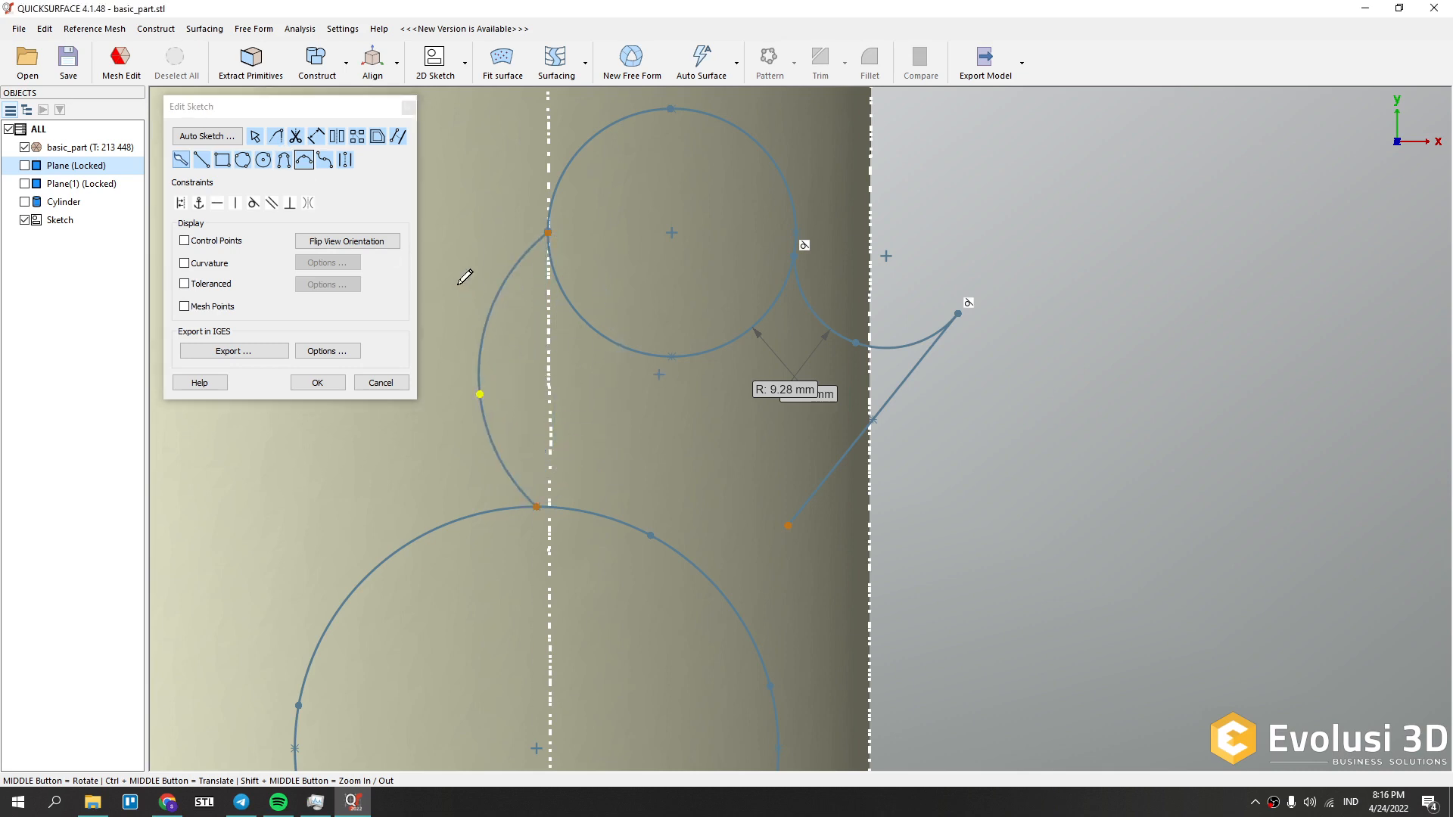
- Preview the line, arc and circle choices of Fit Primitives on selected section points, without fitting anything
scroll(960, 315, down, 5)
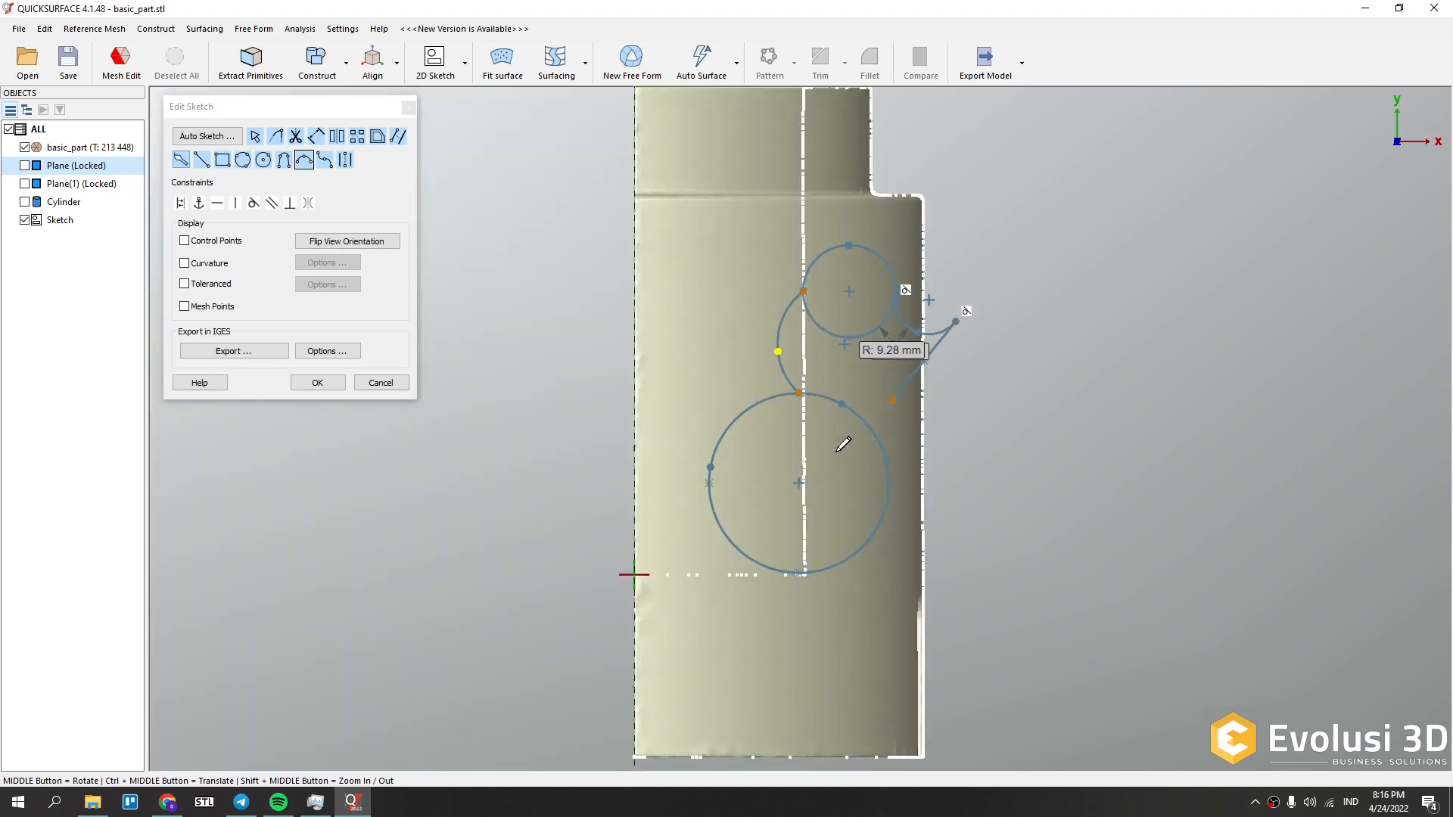
scroll(843, 445, up, 3)
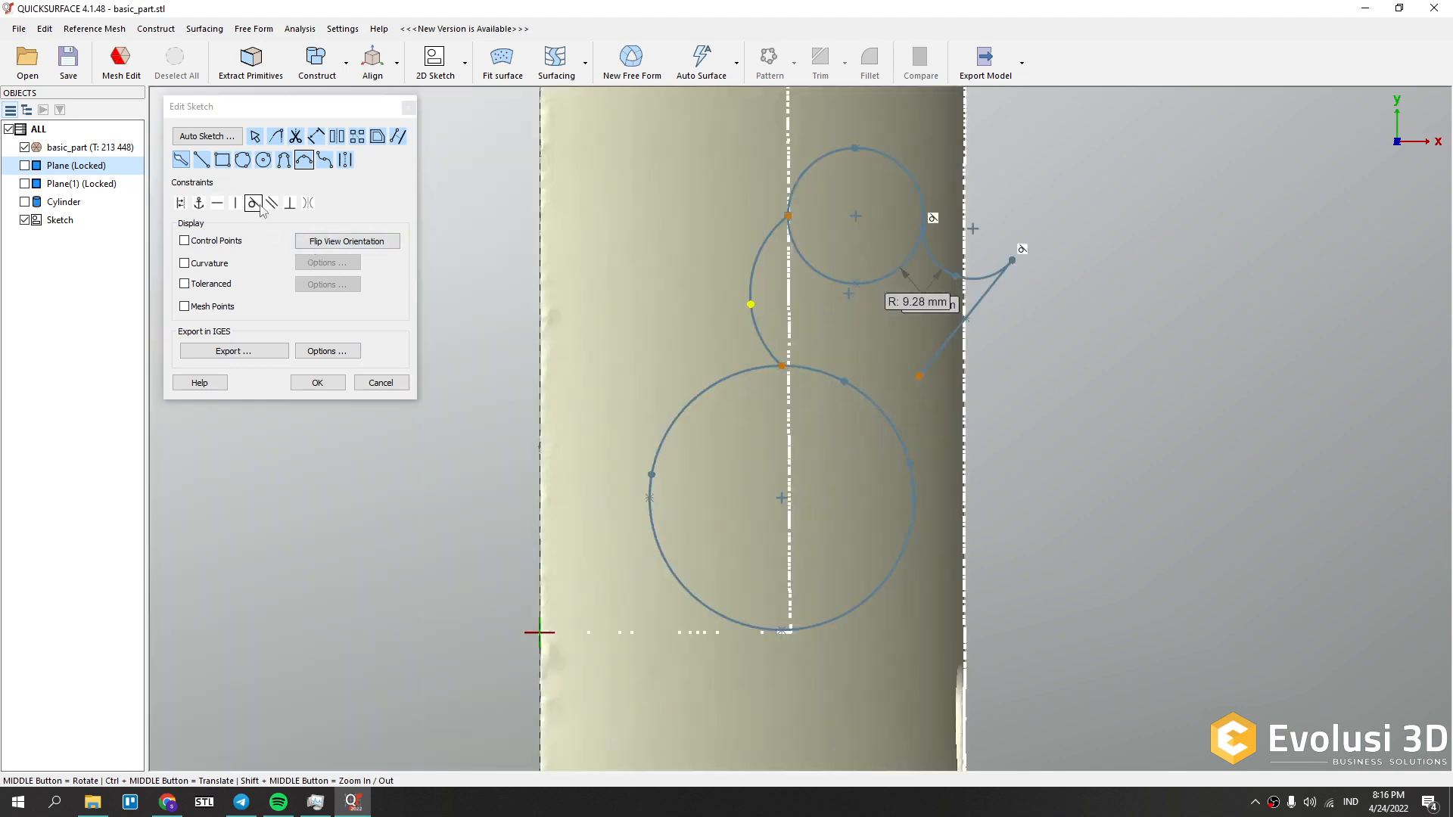
click(181, 160)
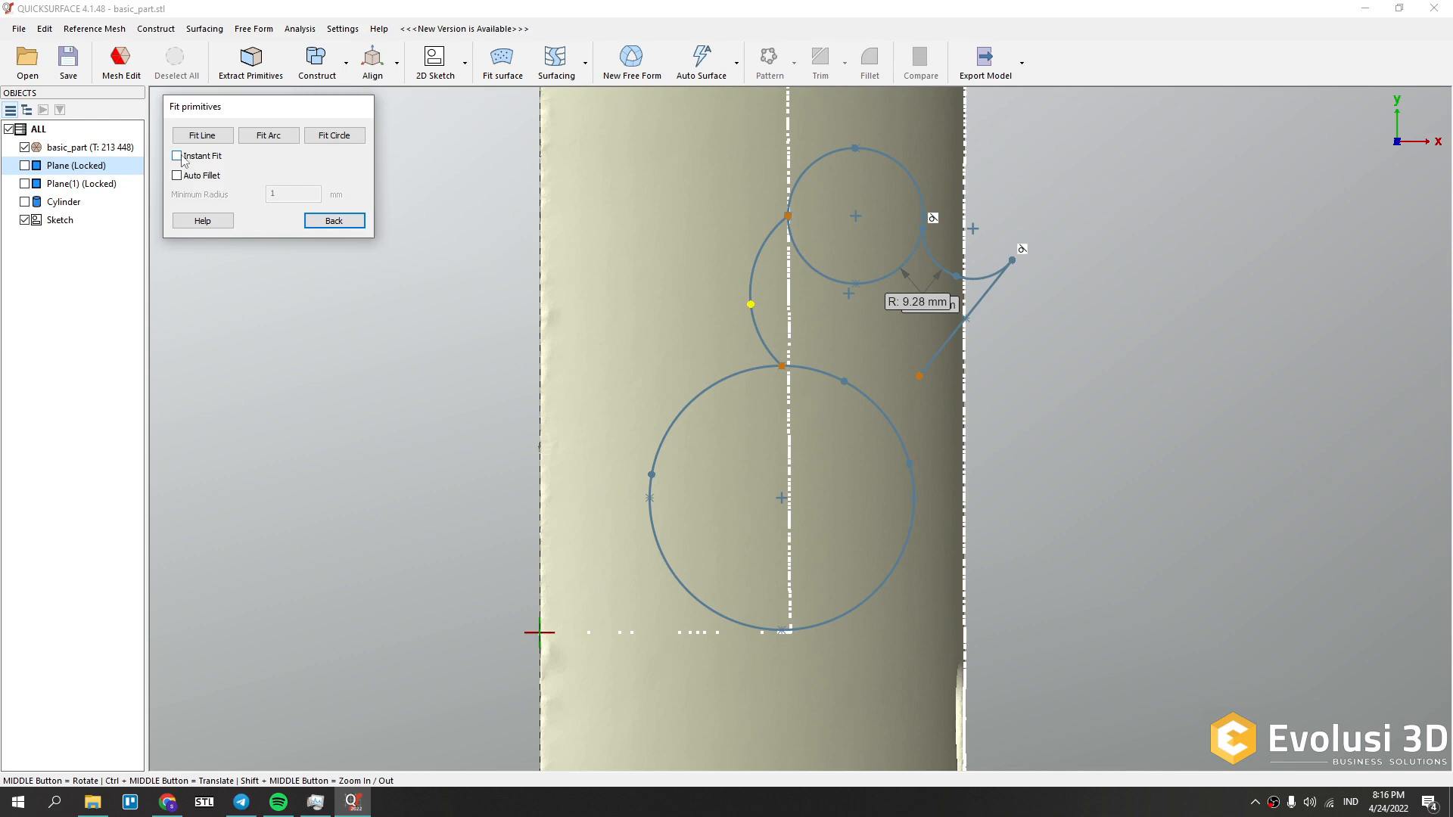
click(770, 366)
click(785, 368)
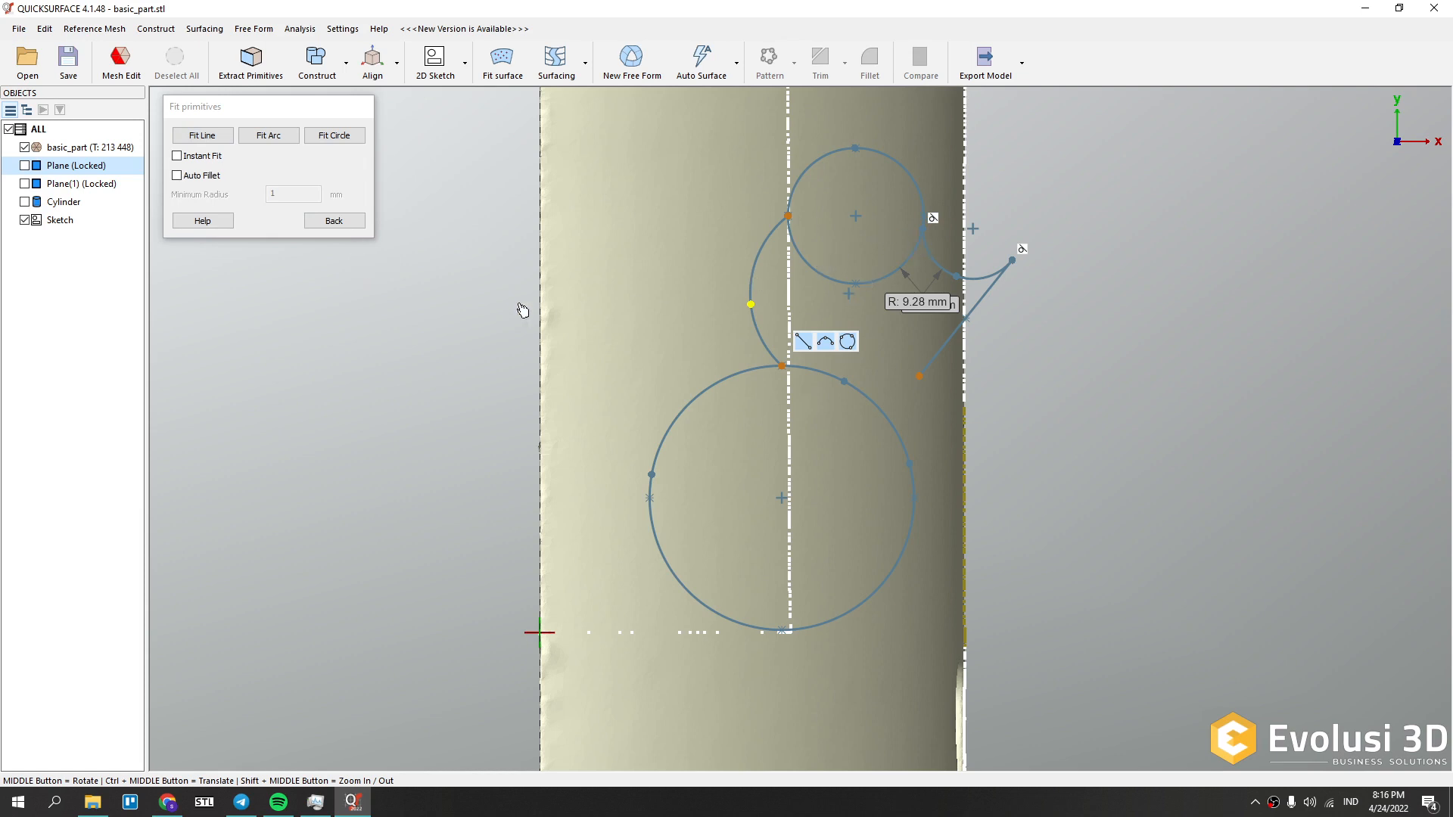
click(334, 221)
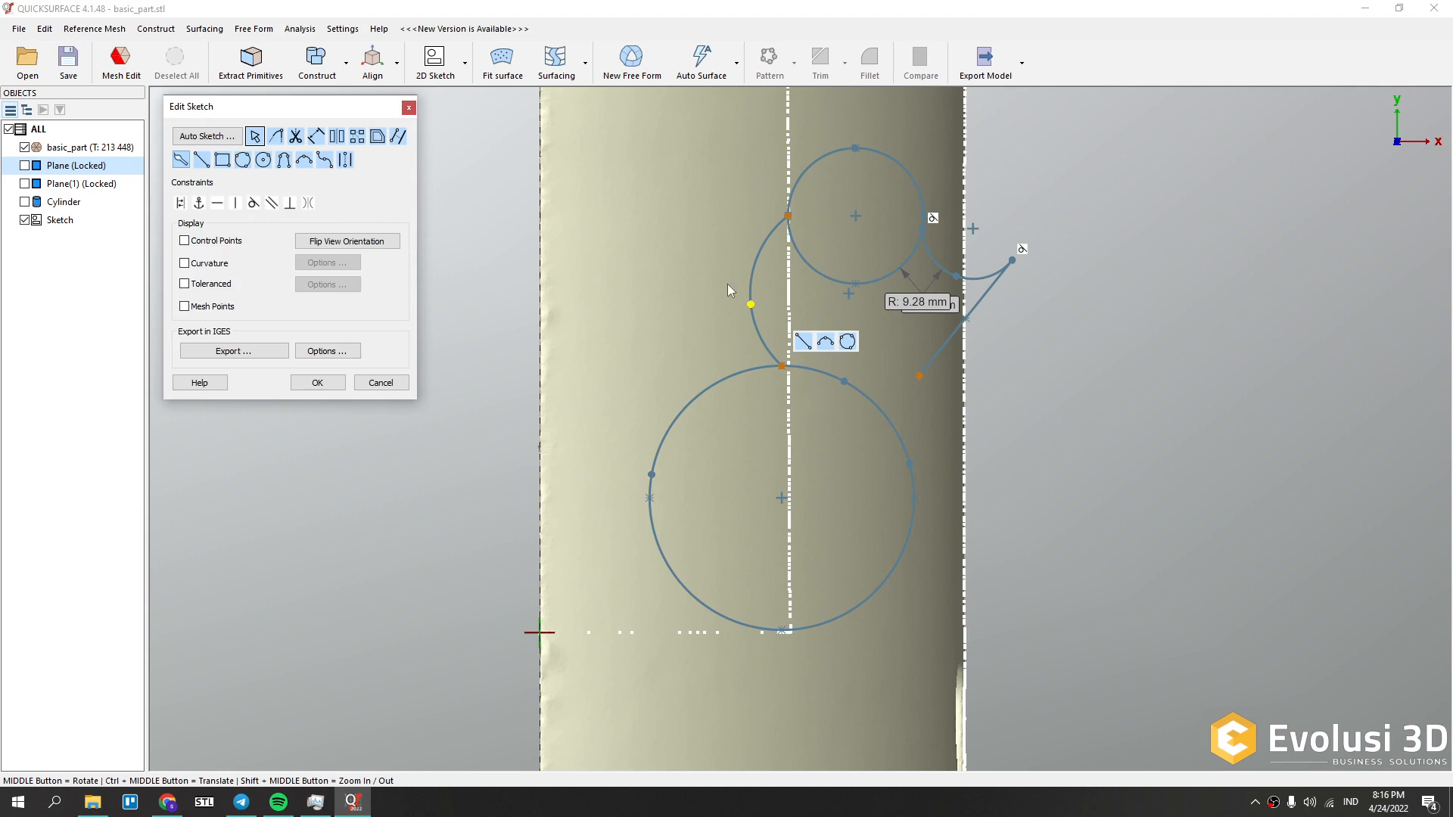
- Trim away the three-point arc that joins the two circles
scroll(696, 293, down, 5)
scroll(818, 349, up, 4)
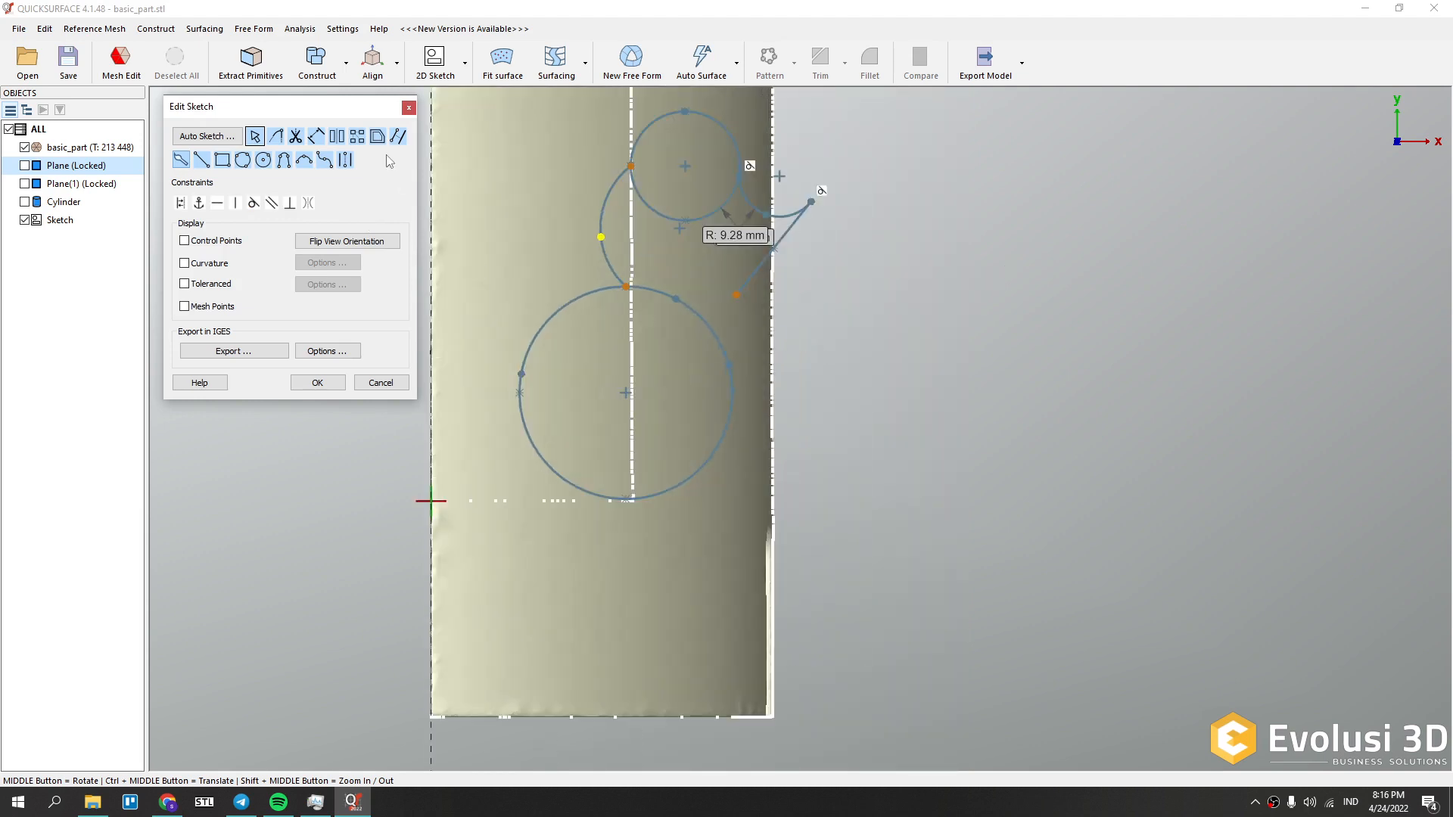
click(295, 136)
click(636, 269)
- Dimension the large circle's diameter and set it to 50 mm
click(324, 142)
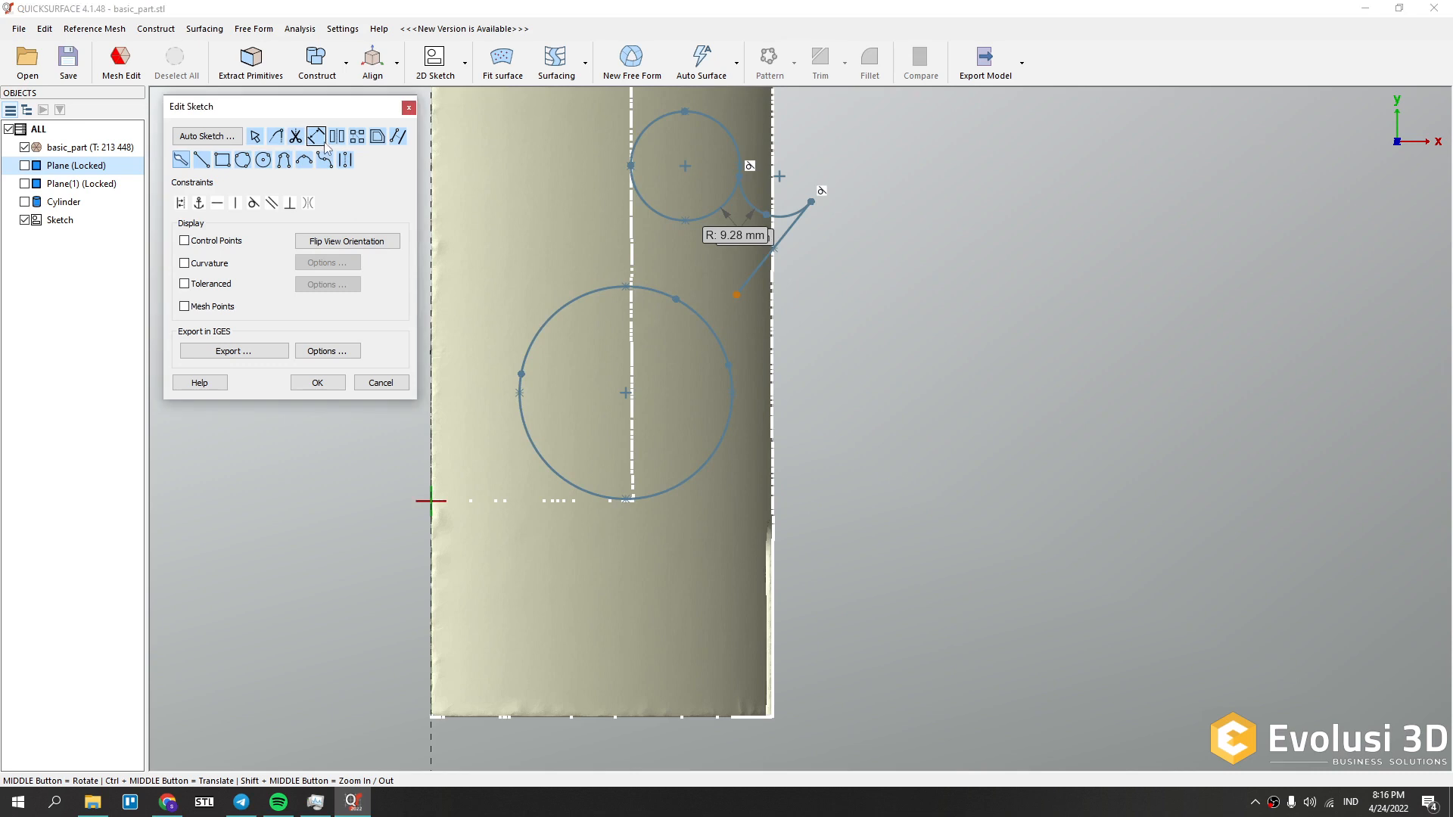
click(550, 326)
click(591, 359)
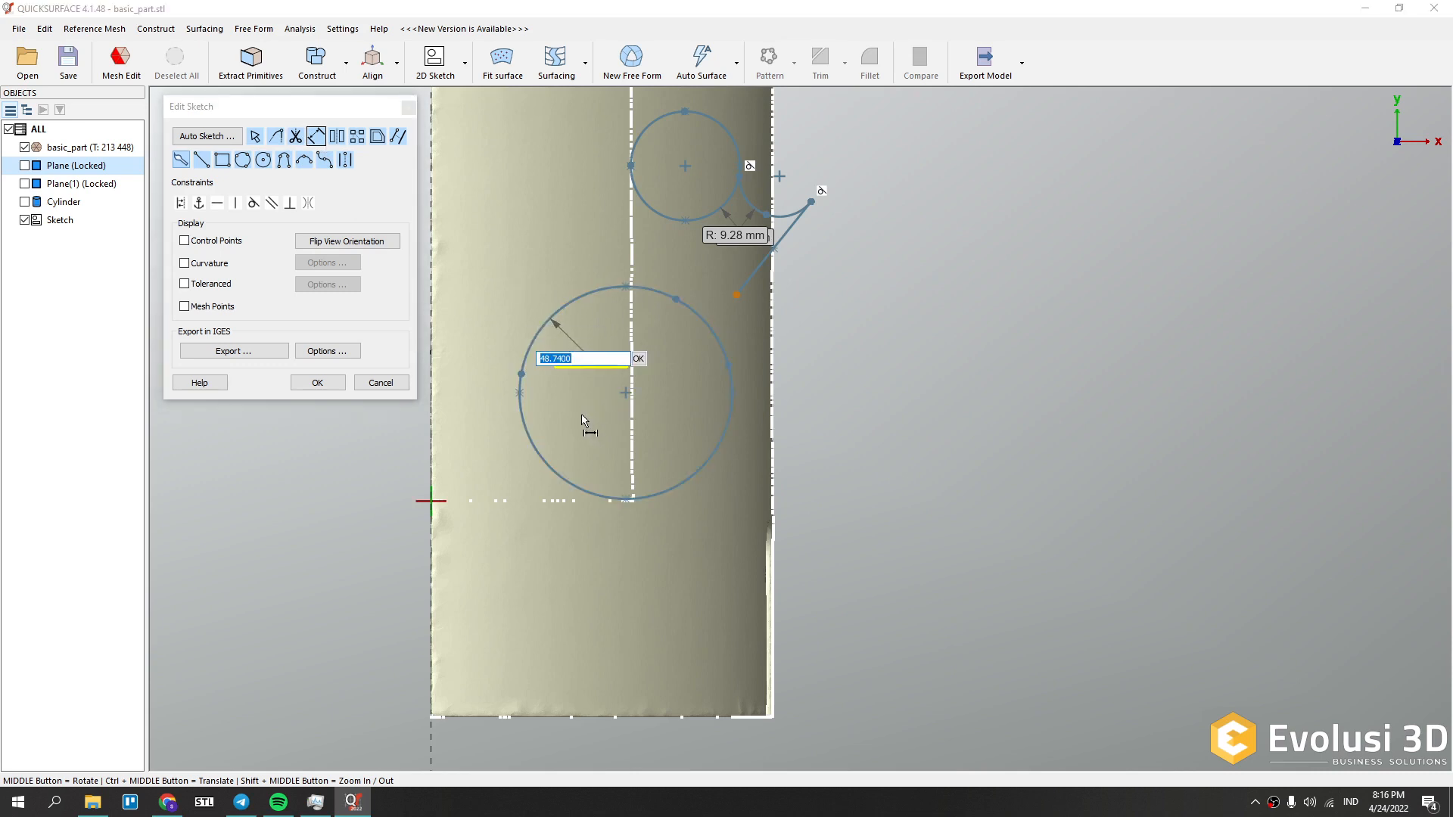
text(50)
key(Return)
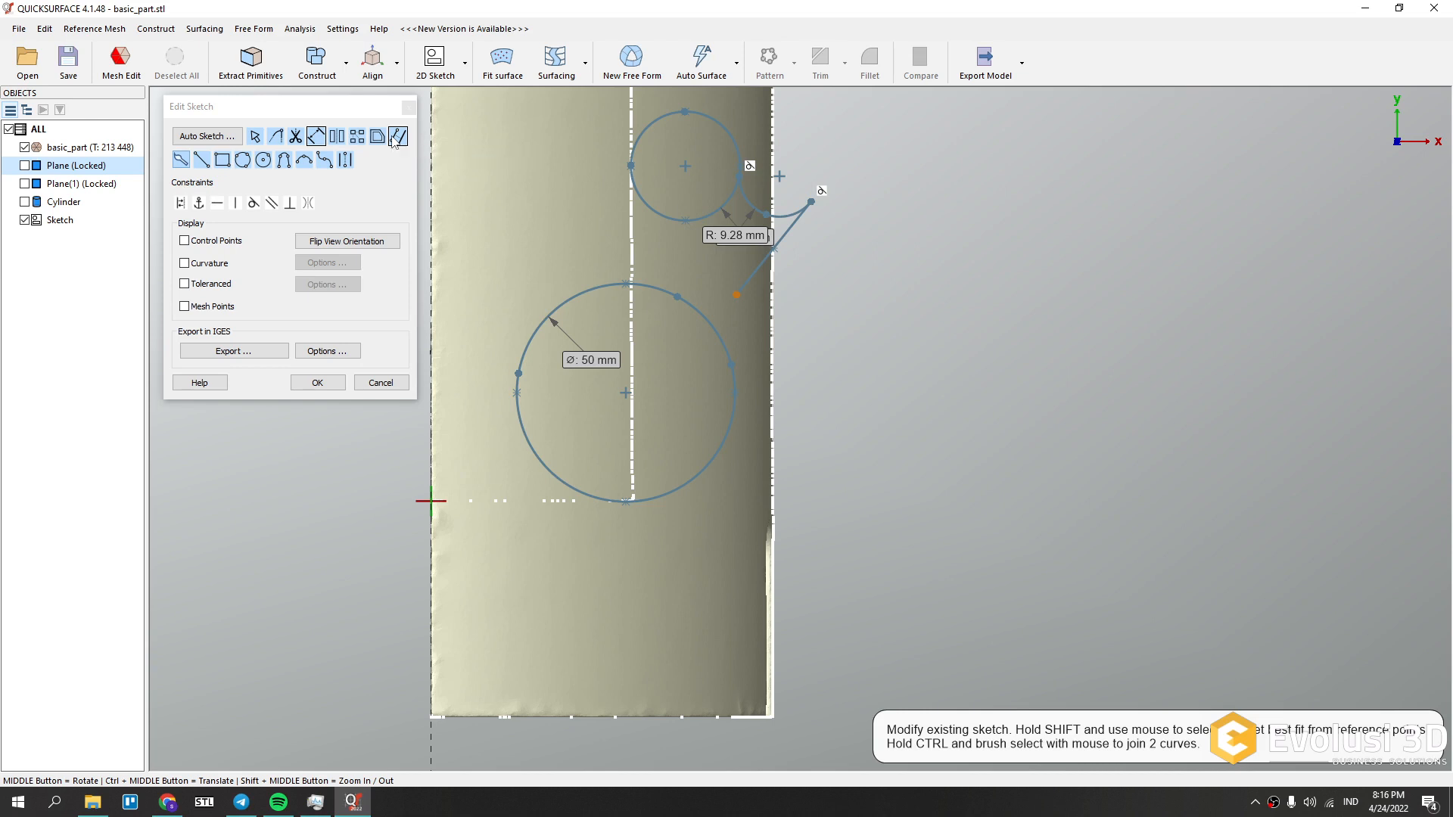
scroll(823, 441, down, 5)
scroll(737, 203, up, 4)
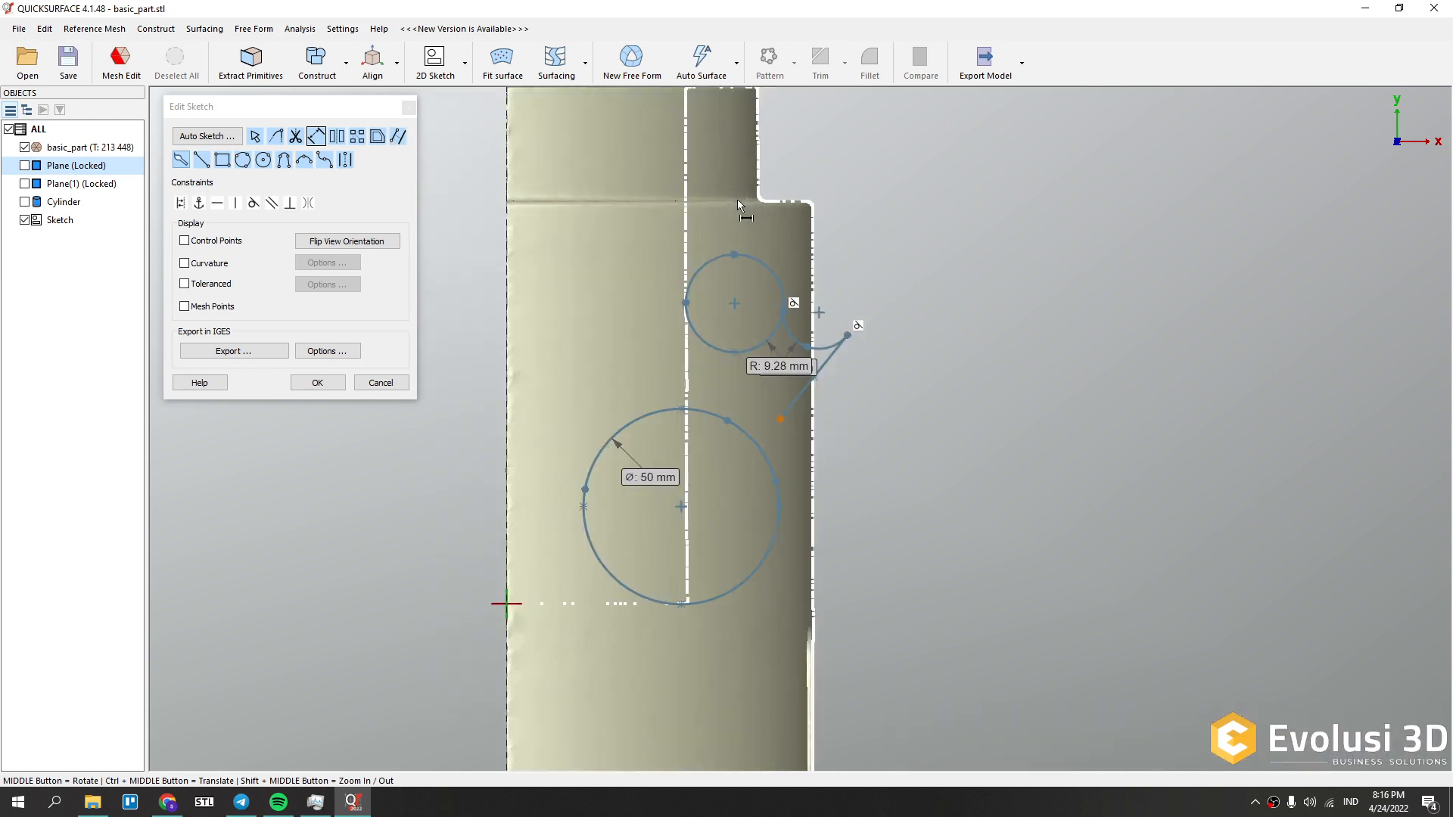